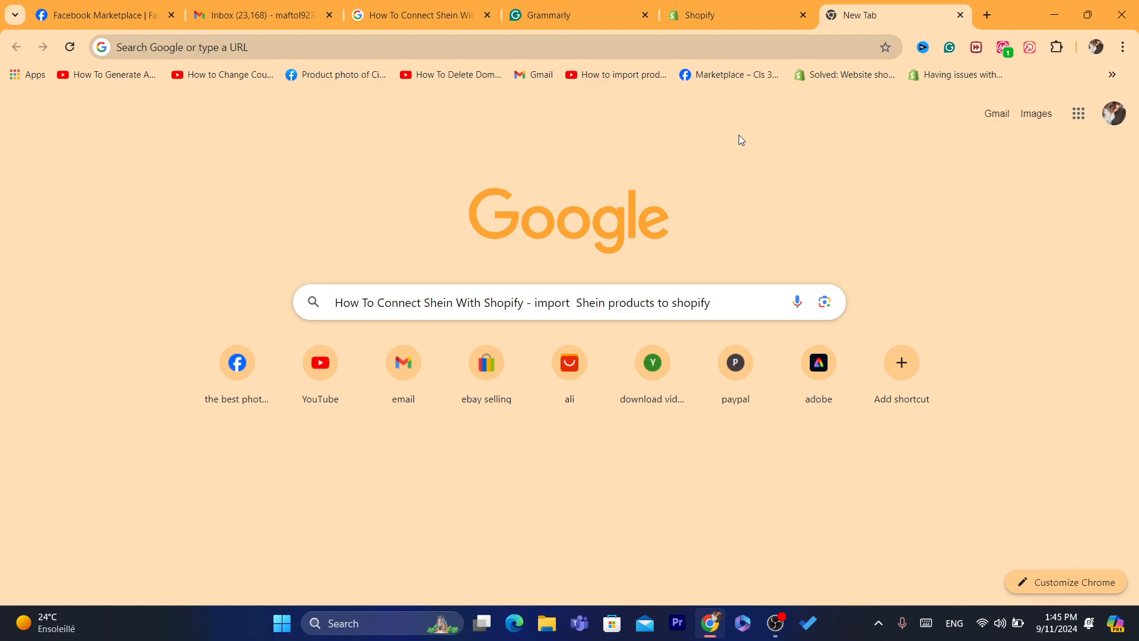
Log in to Shopify and open the Shopify App Store from the store's apps and sales channels settings.
click(735, 13)
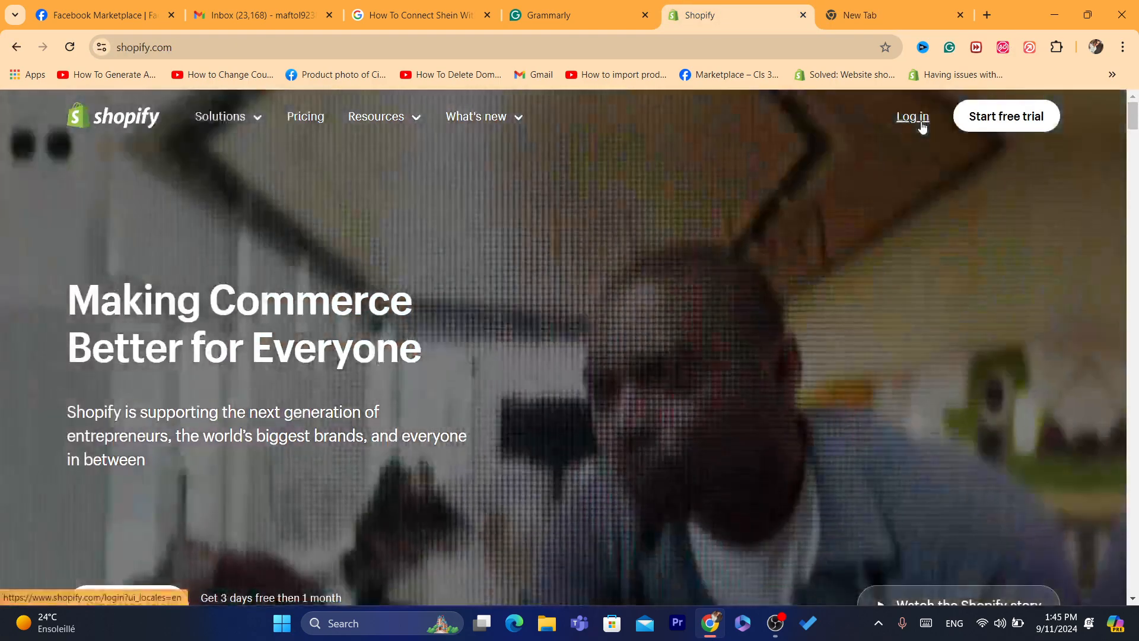
click(913, 118)
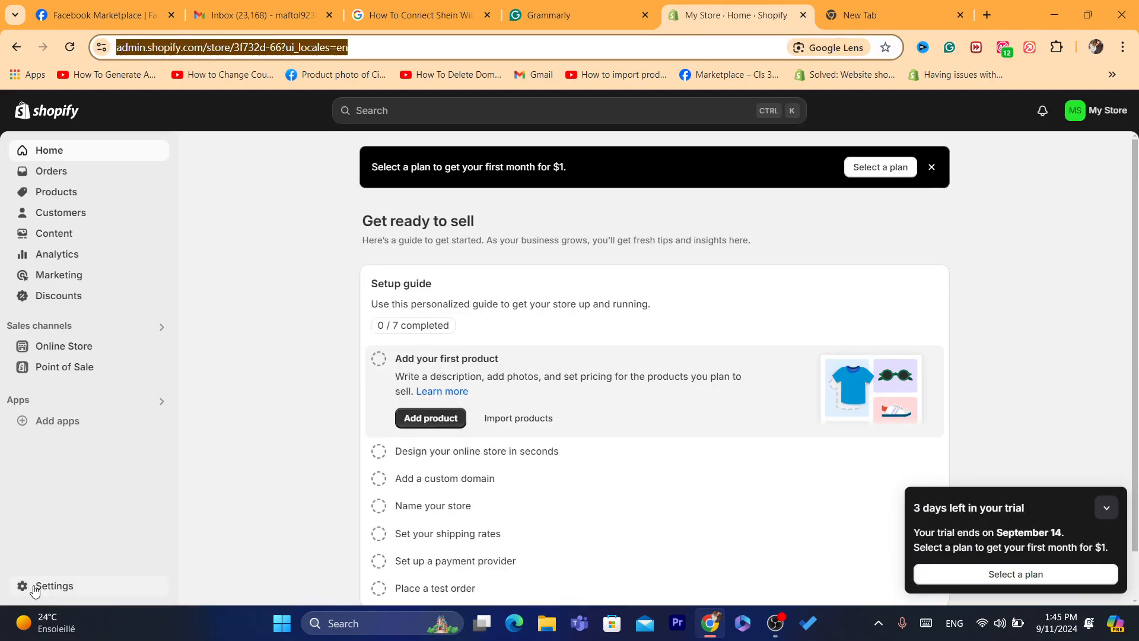
click(33, 590)
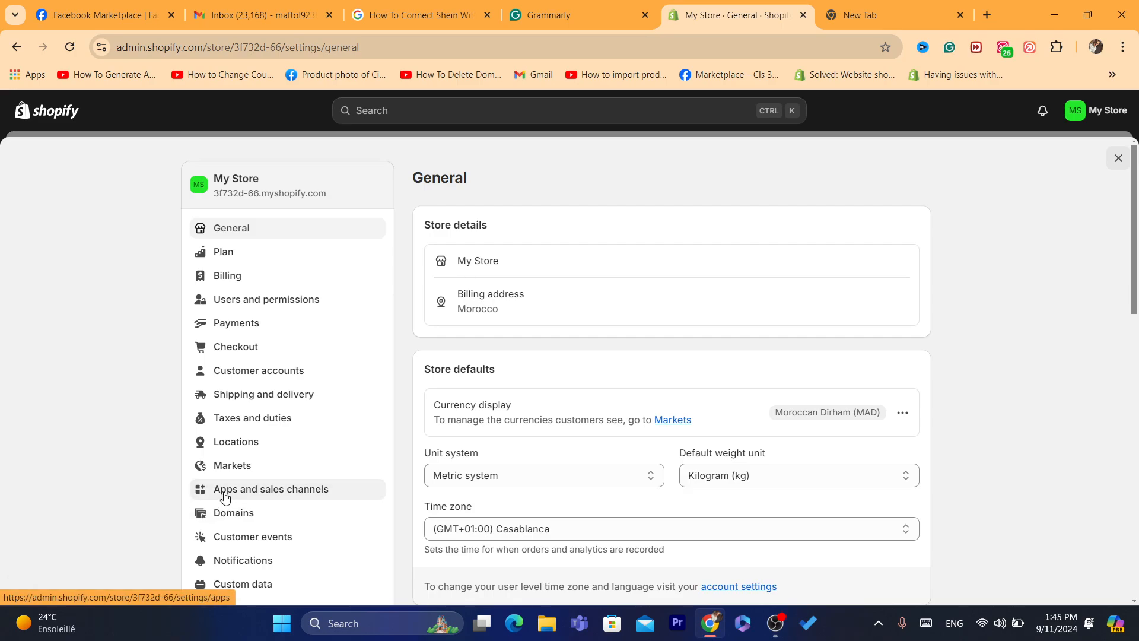
click(225, 497)
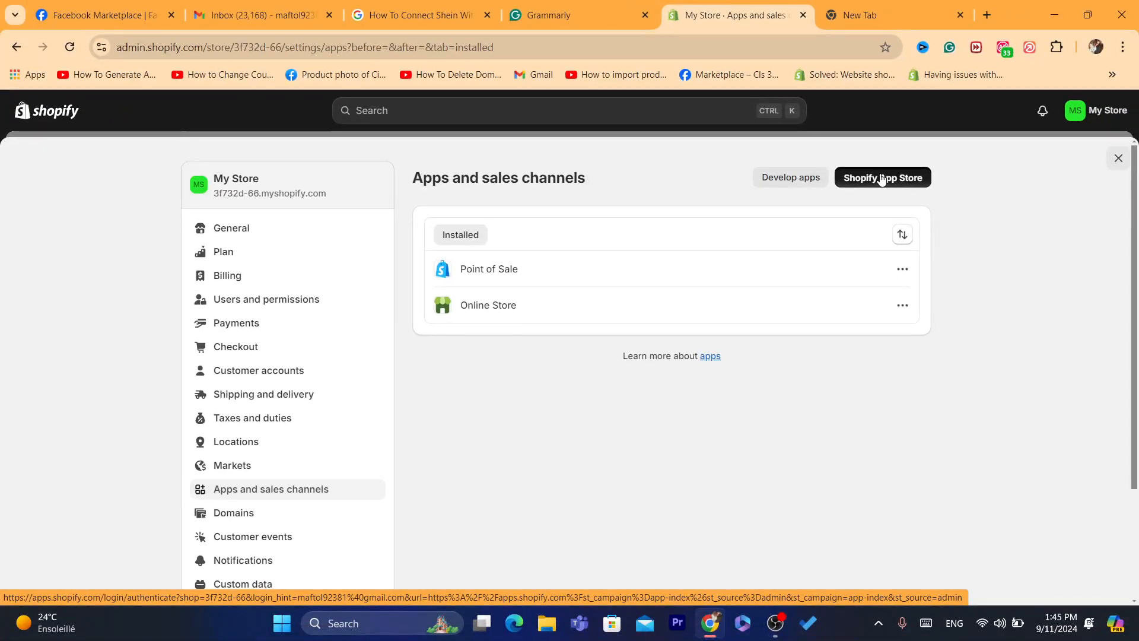
click(882, 179)
click(713, 49)
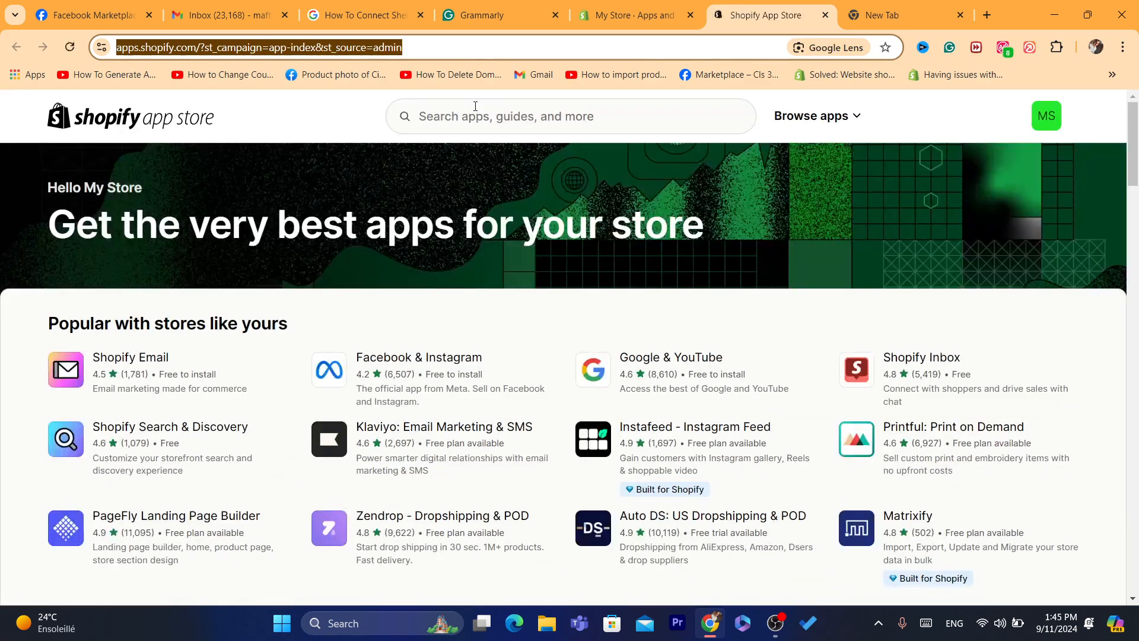
Search the app store for "importify" and open the Importify - Easy Dropshipping listing.
click(469, 119)
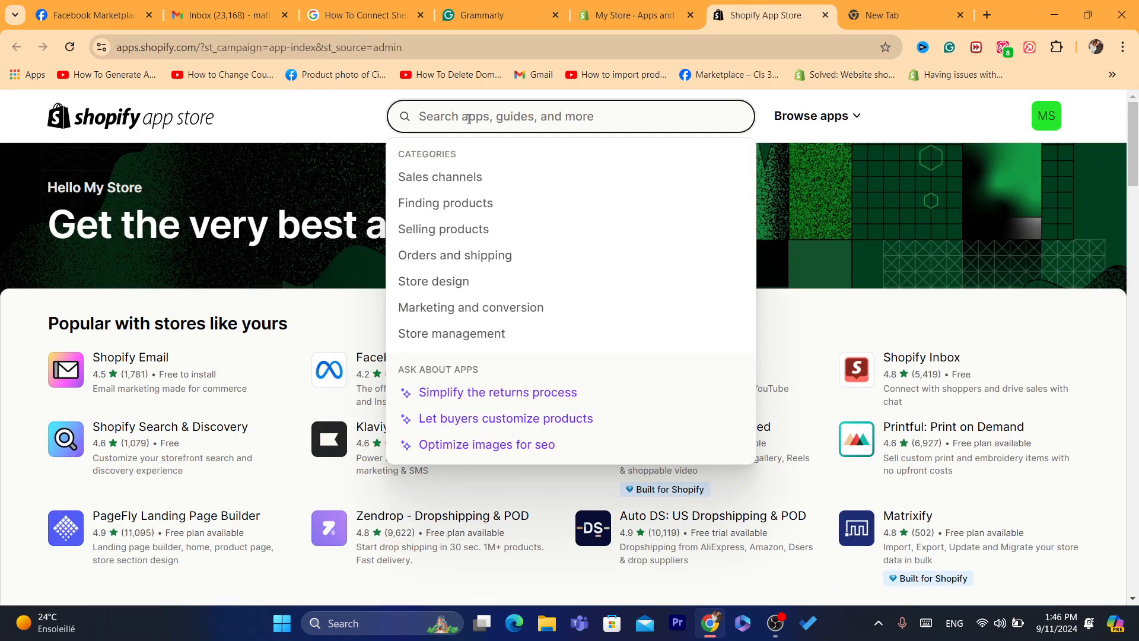
text(im)
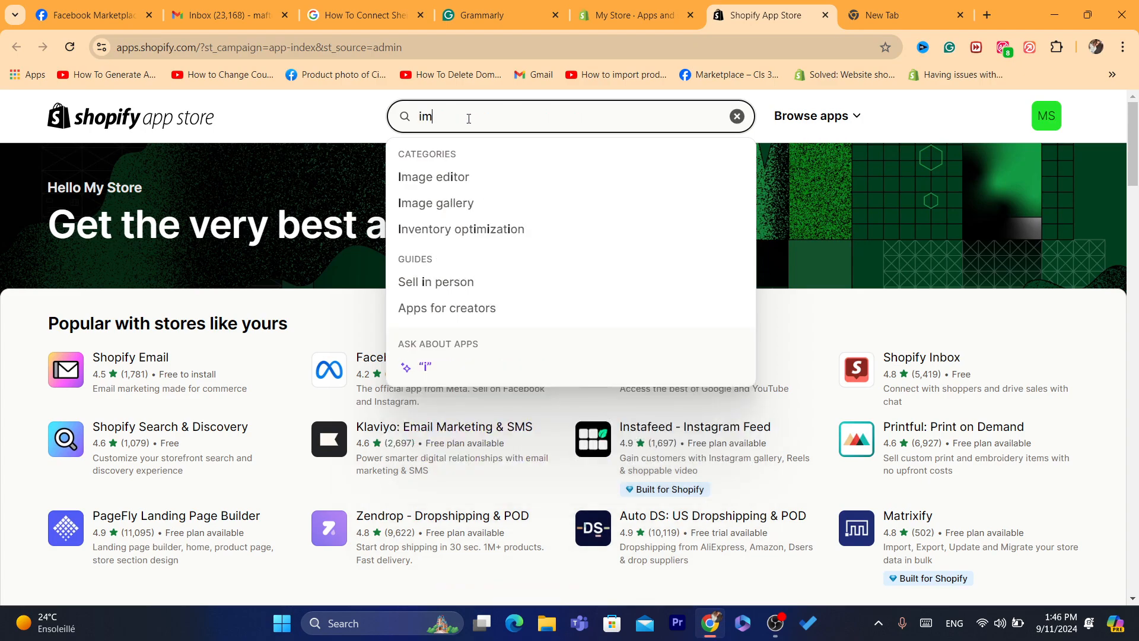
text(port)
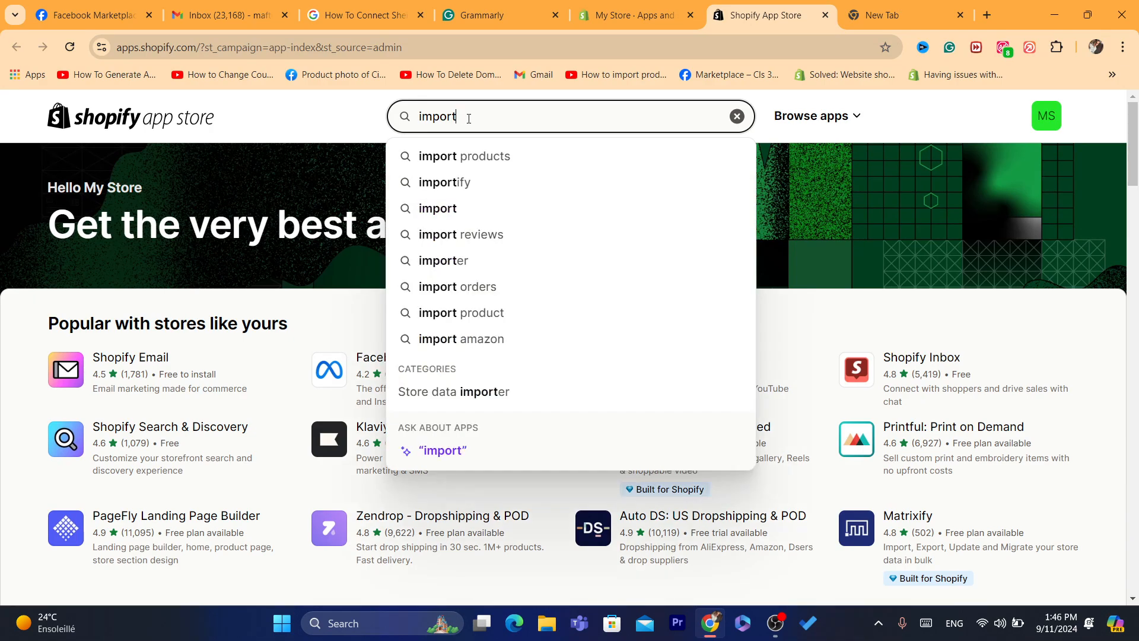
text(filyify)
key(Return)
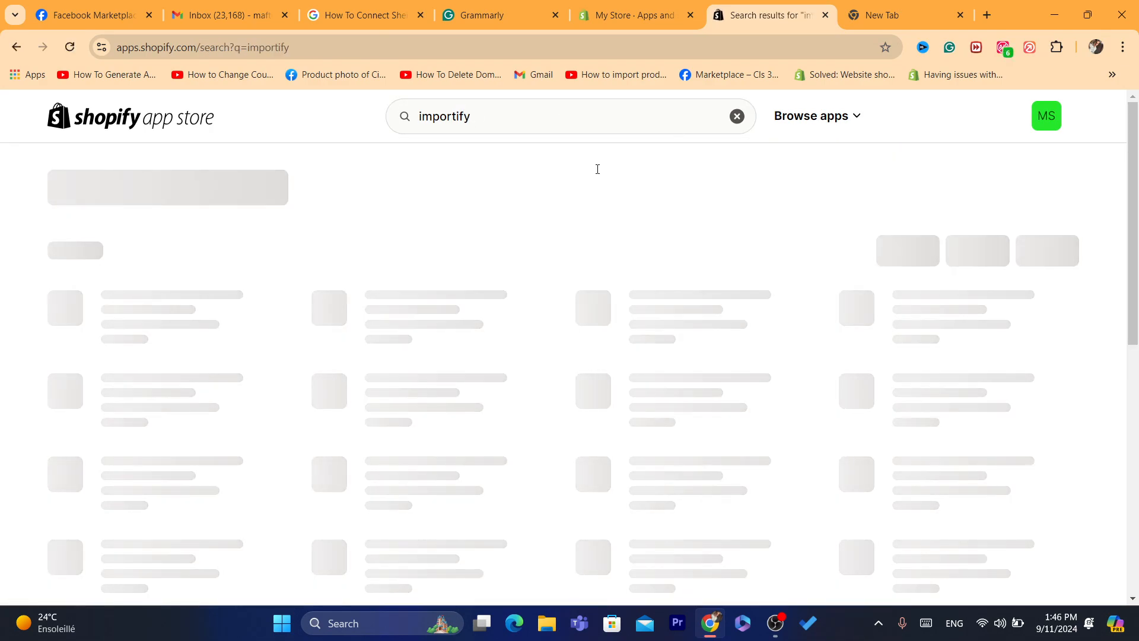
click(166, 393)
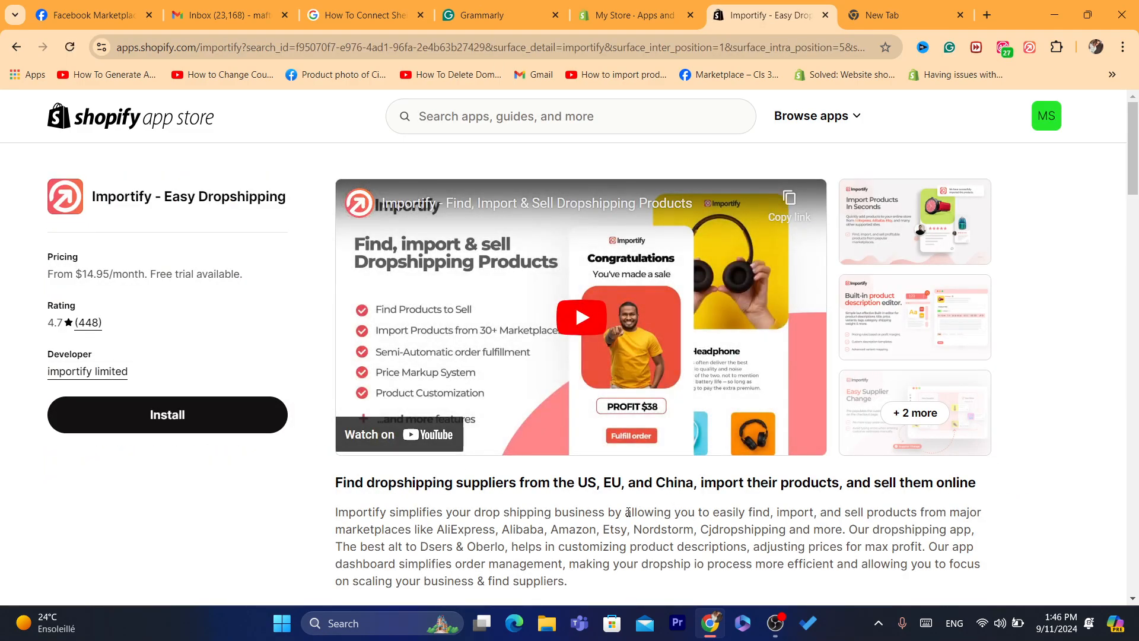
Examine the Importify listing's description of supported marketplaces, its app name and its pricing.
drag(628, 513, 730, 529)
click(730, 529)
drag(89, 195, 283, 193)
click(282, 192)
triple_click(234, 274)
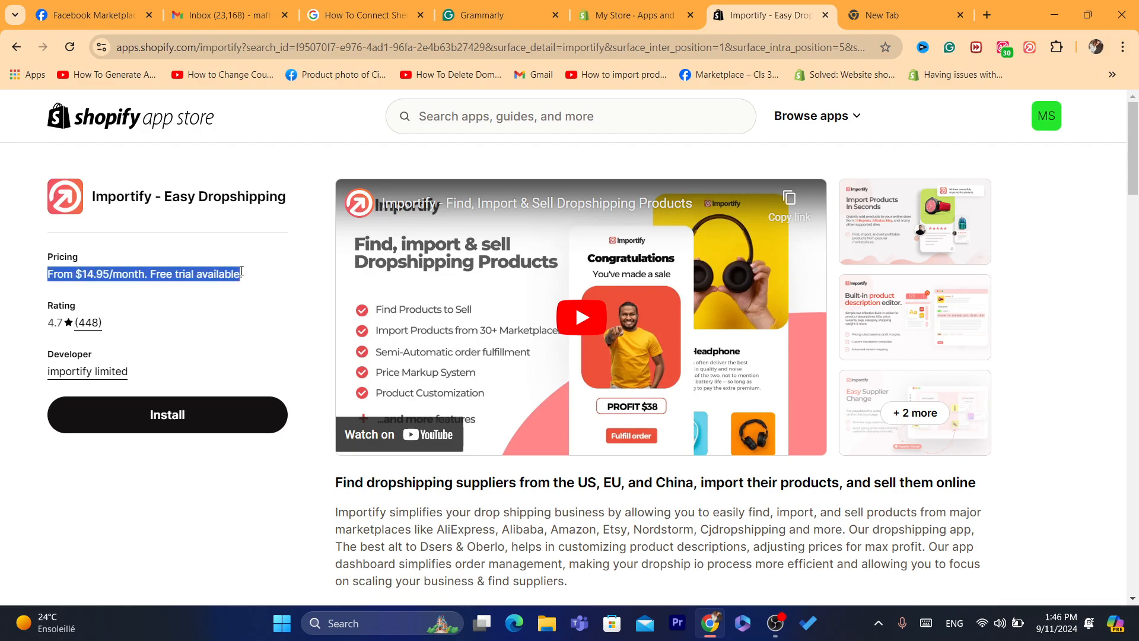
click(241, 274)
triple_click(152, 272)
Return to the app search, look up "robo" instead and open the Robo Product Importer listing.
click(16, 46)
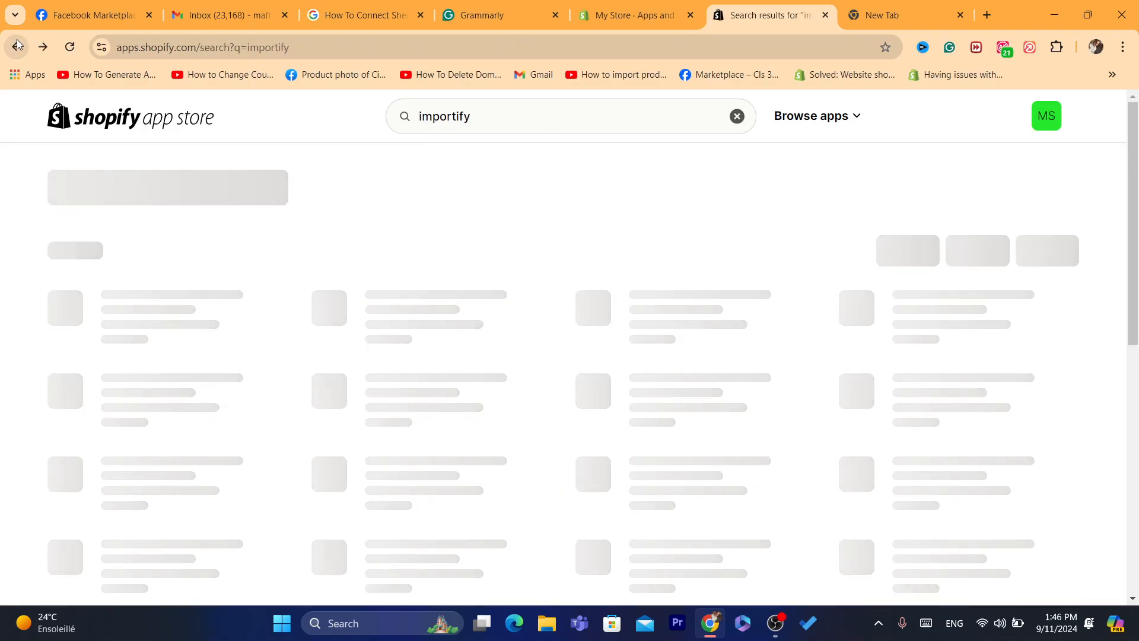
double_click(448, 118)
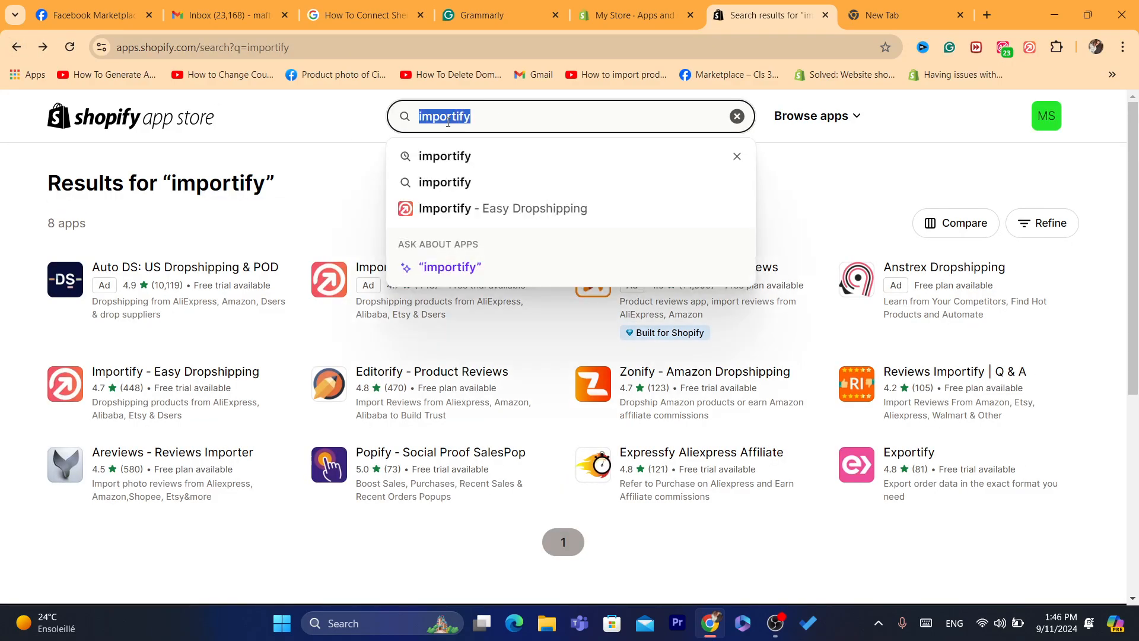
click(875, 157)
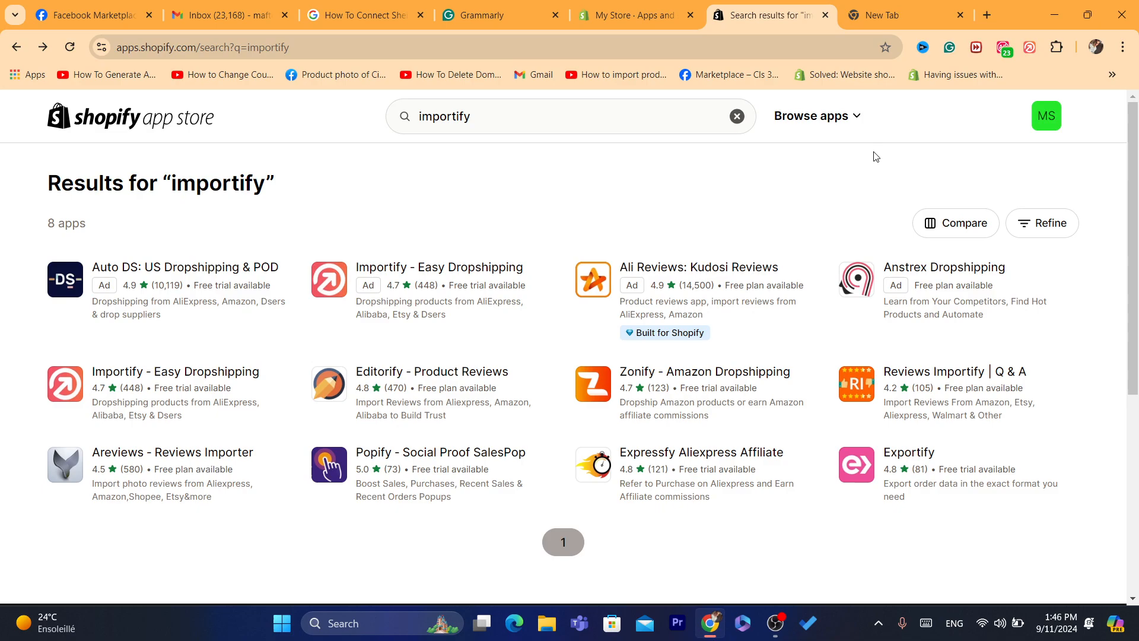
double_click(493, 126)
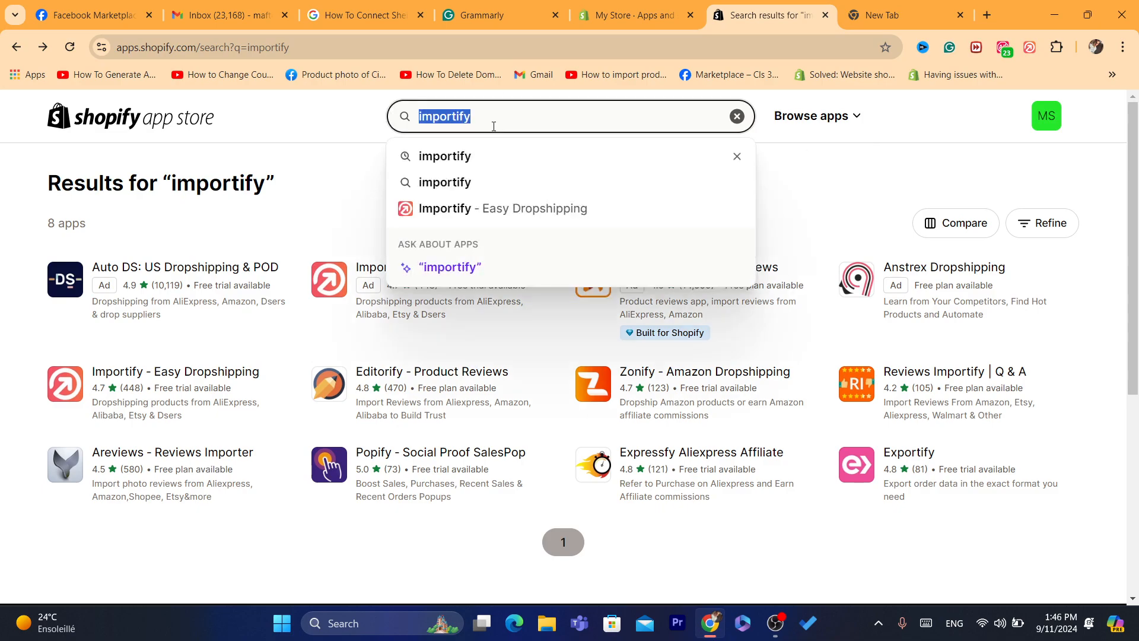
text(robo)
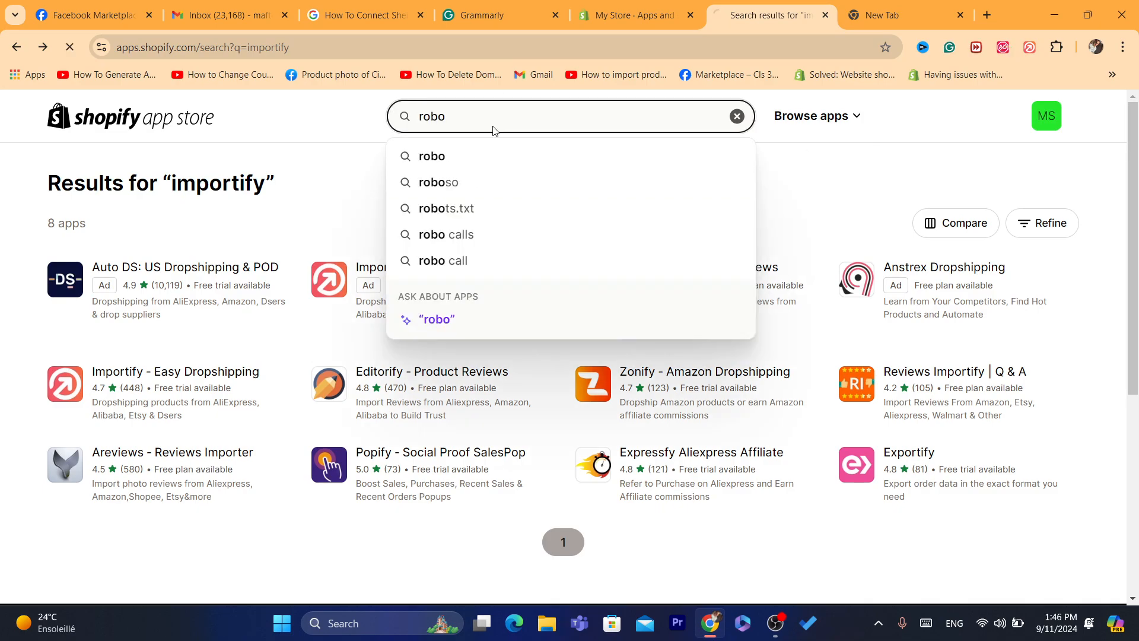
key(Return)
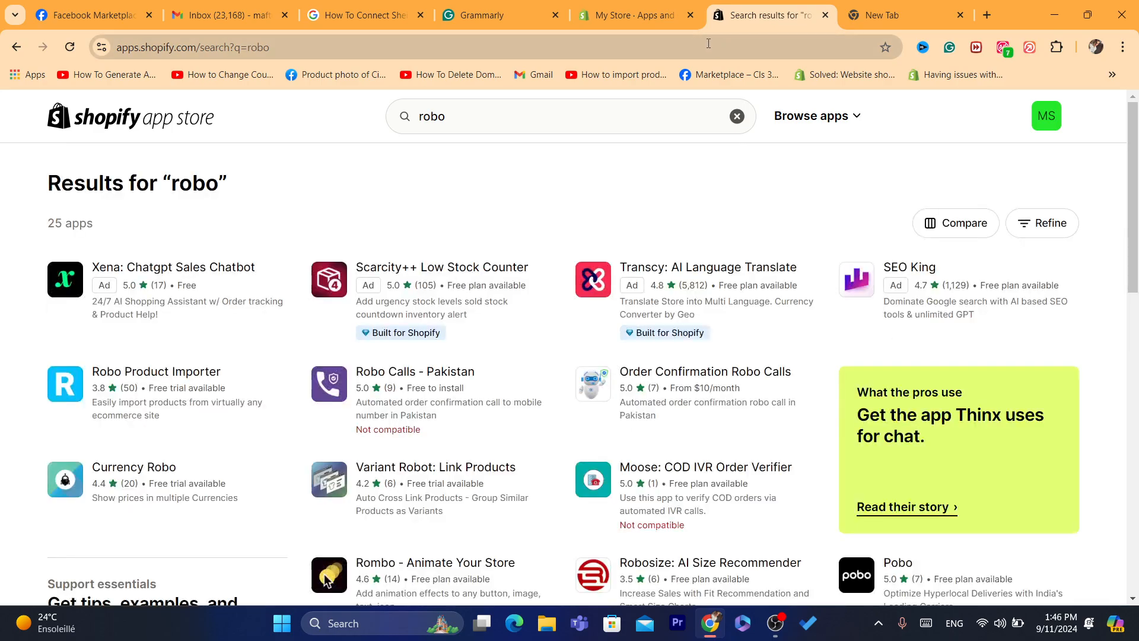
click(128, 387)
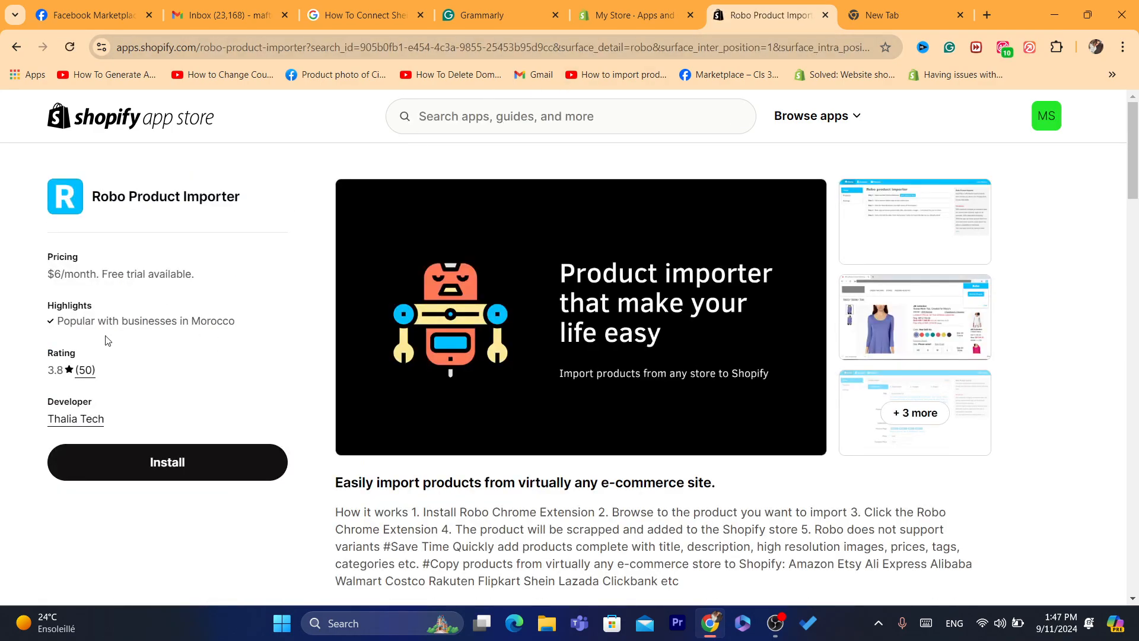
Examine the Robo Product Importer listing's app name, monthly price and trial offer.
drag(91, 197, 240, 194)
click(225, 222)
triple_click(117, 277)
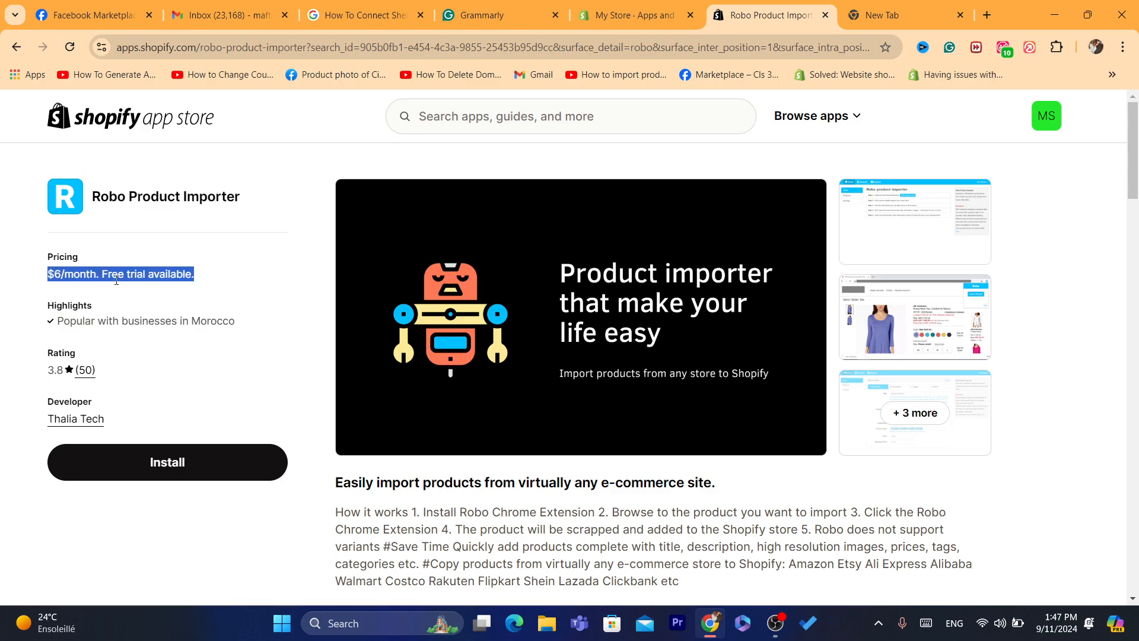
triple_click(173, 275)
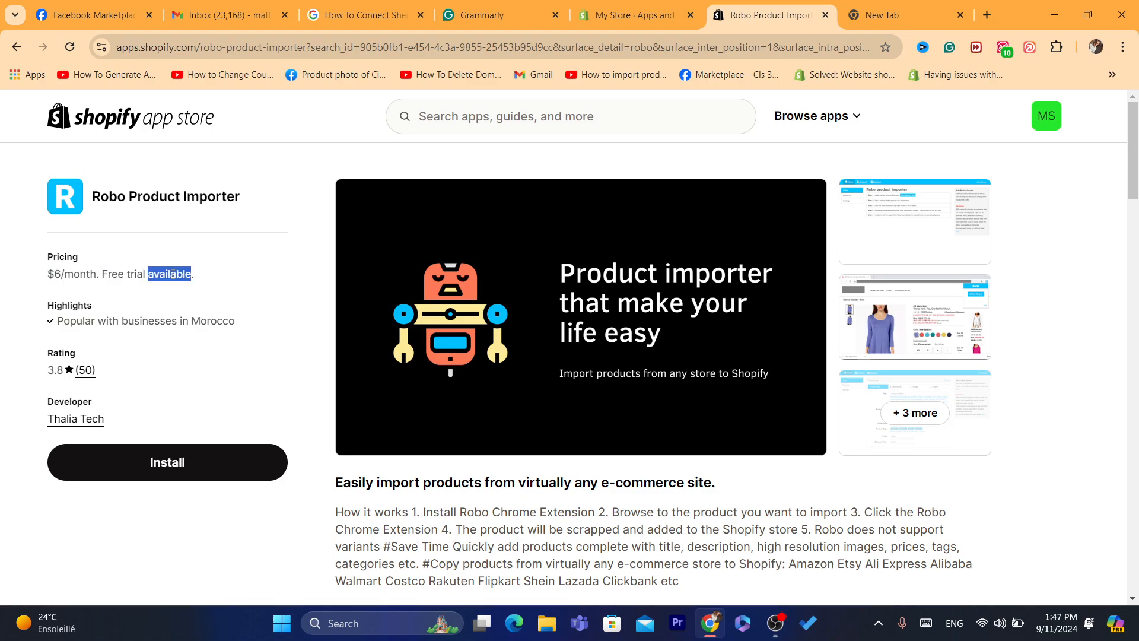
click(55, 286)
drag(41, 275, 113, 275)
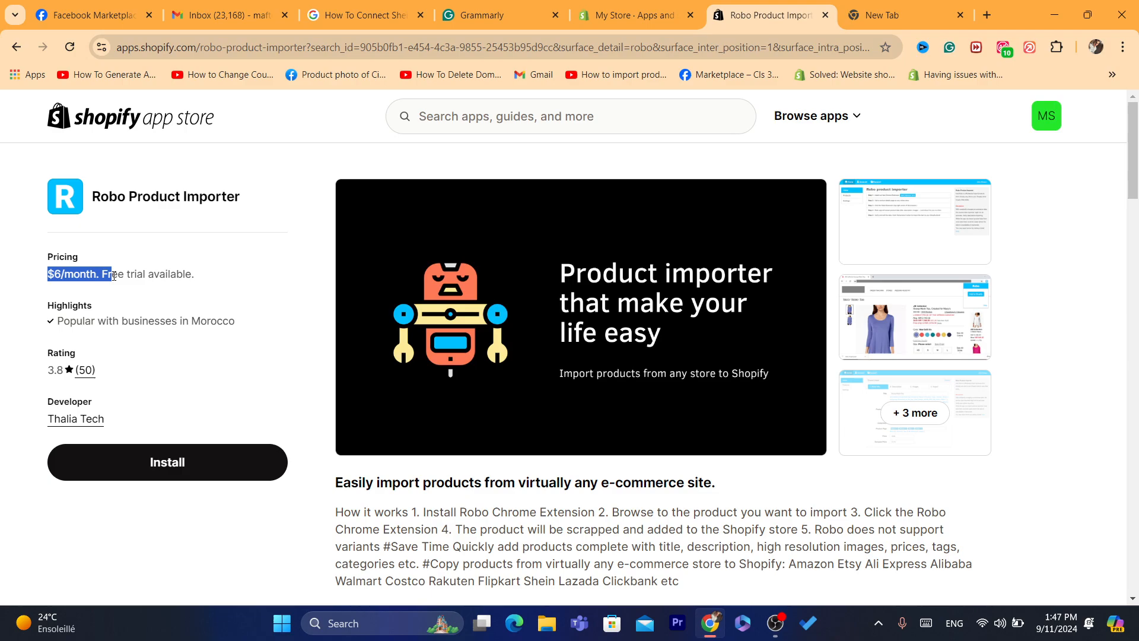
click(114, 276)
triple_click(209, 269)
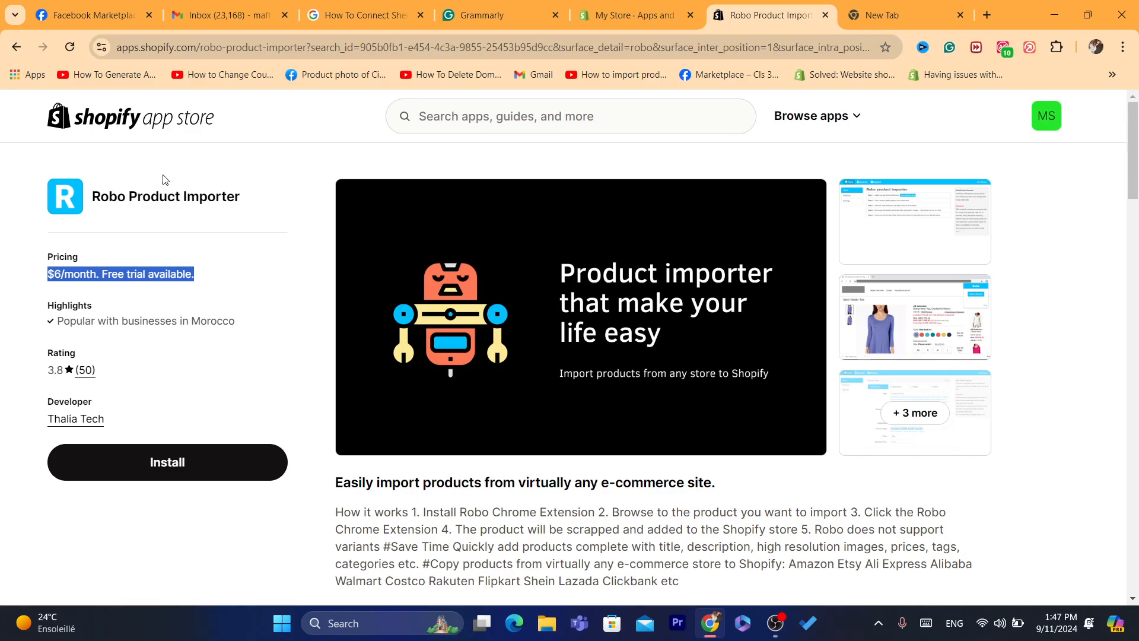
click(160, 295)
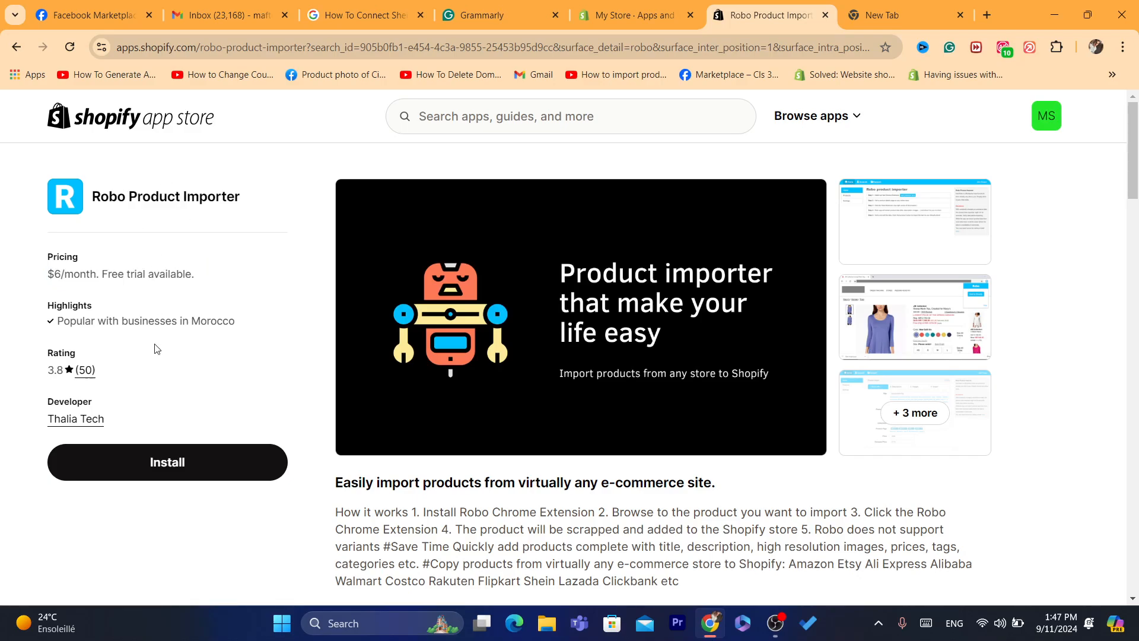
Install the Robo Product Importer app on the store, approving its requested data access.
click(158, 468)
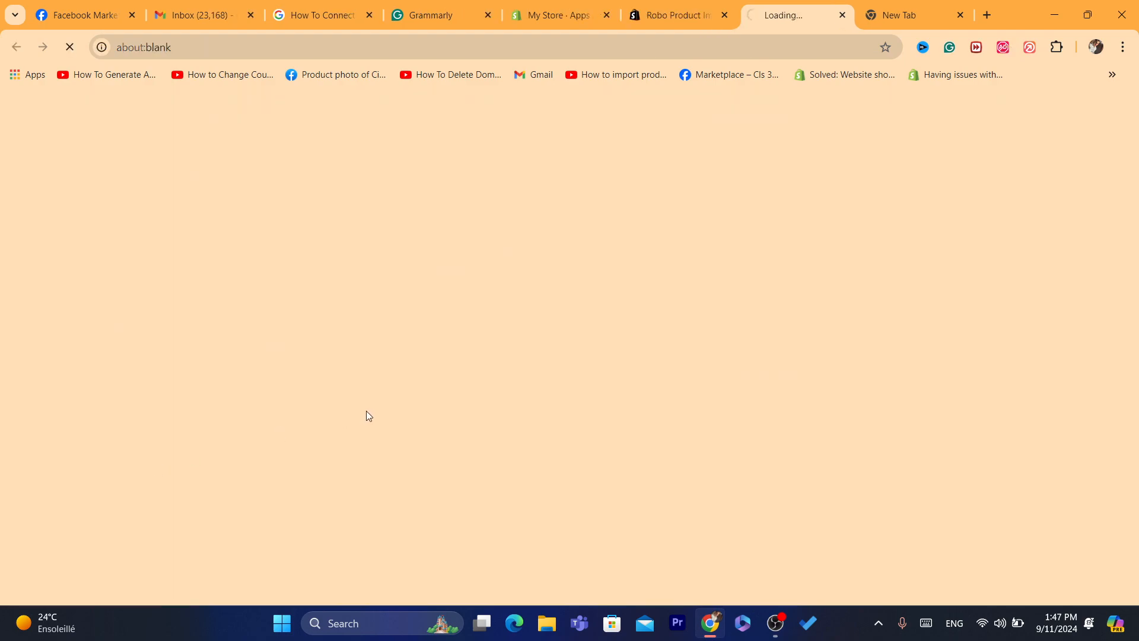
click(757, 46)
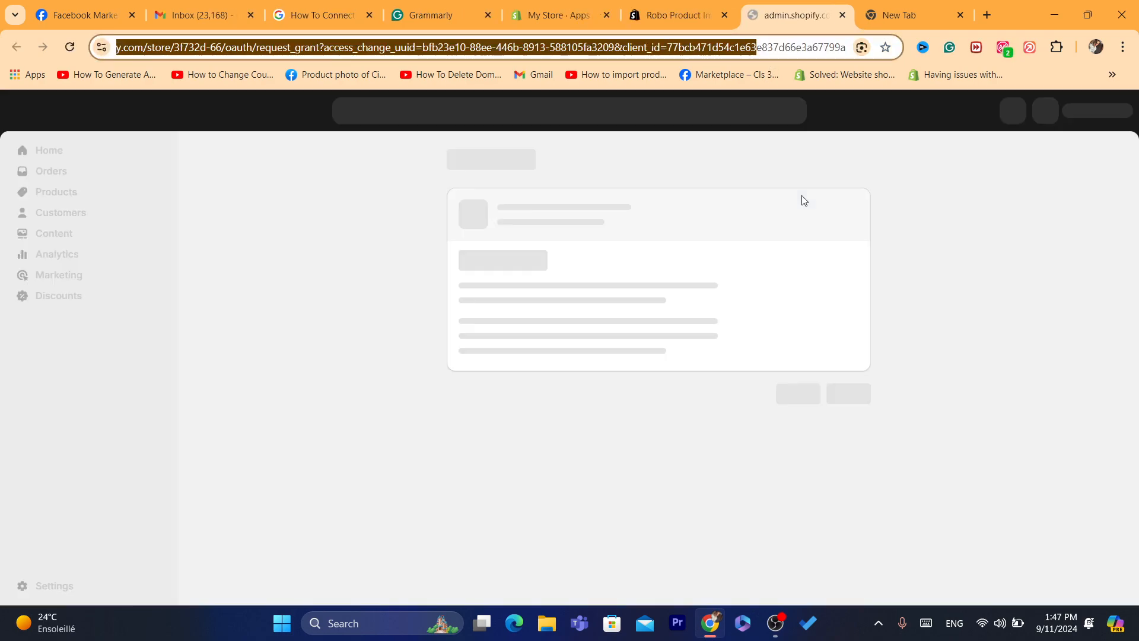
click(846, 440)
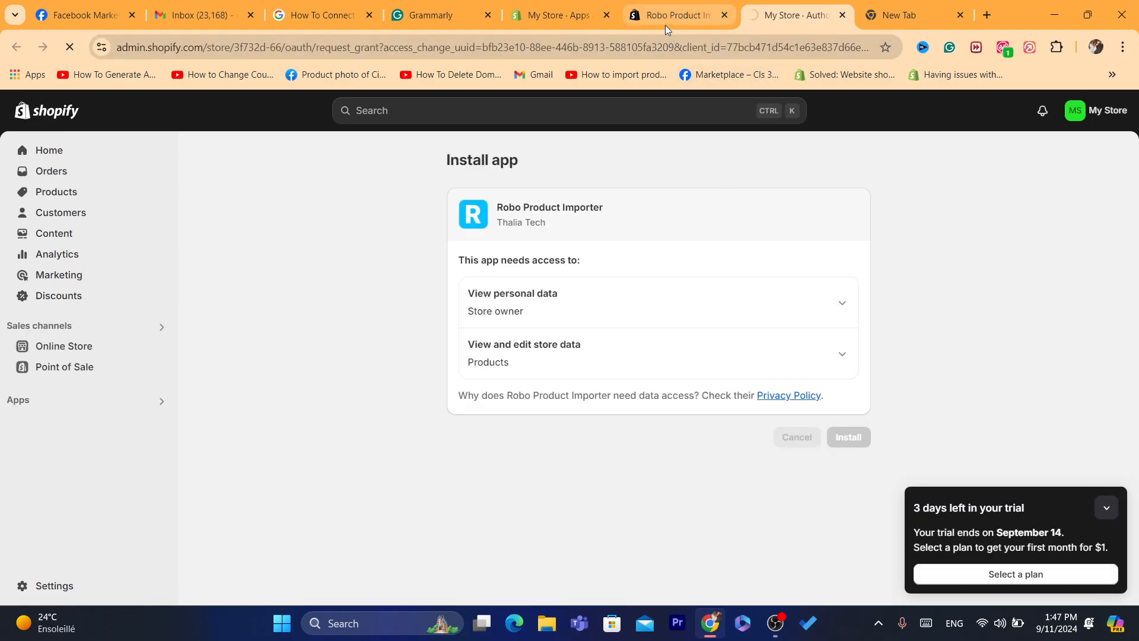
click(679, 44)
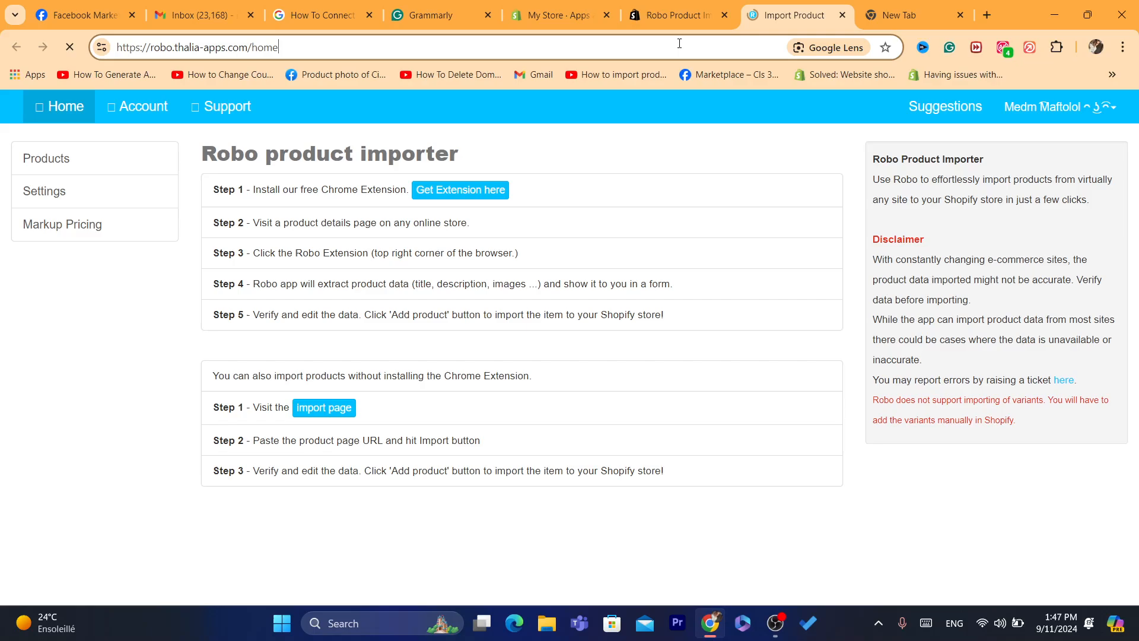
double_click(680, 44)
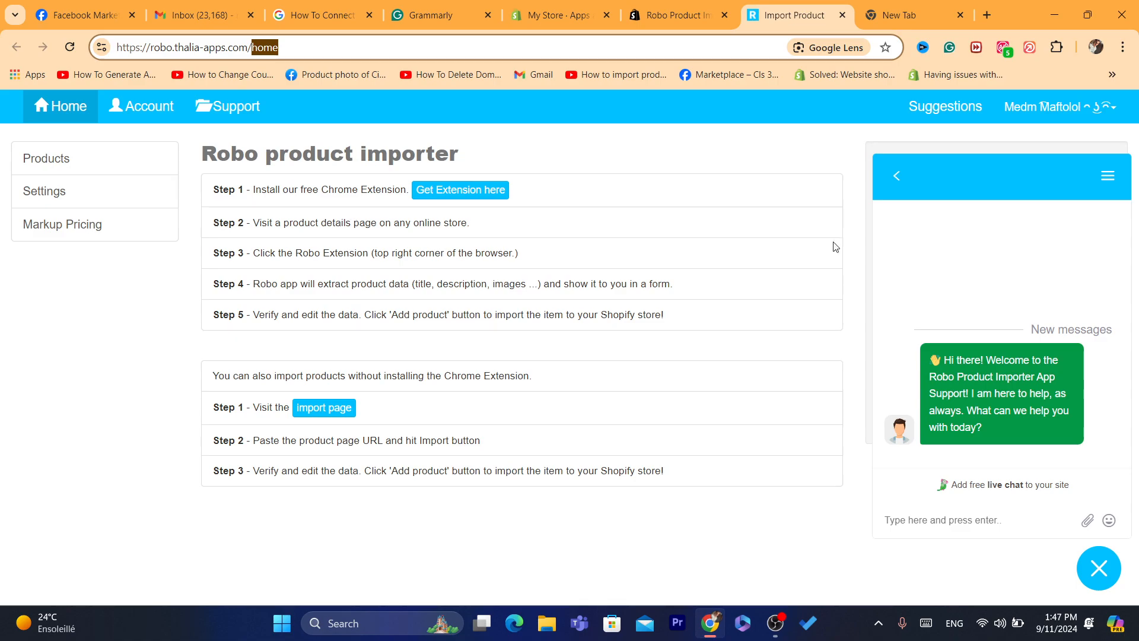
click(918, 518)
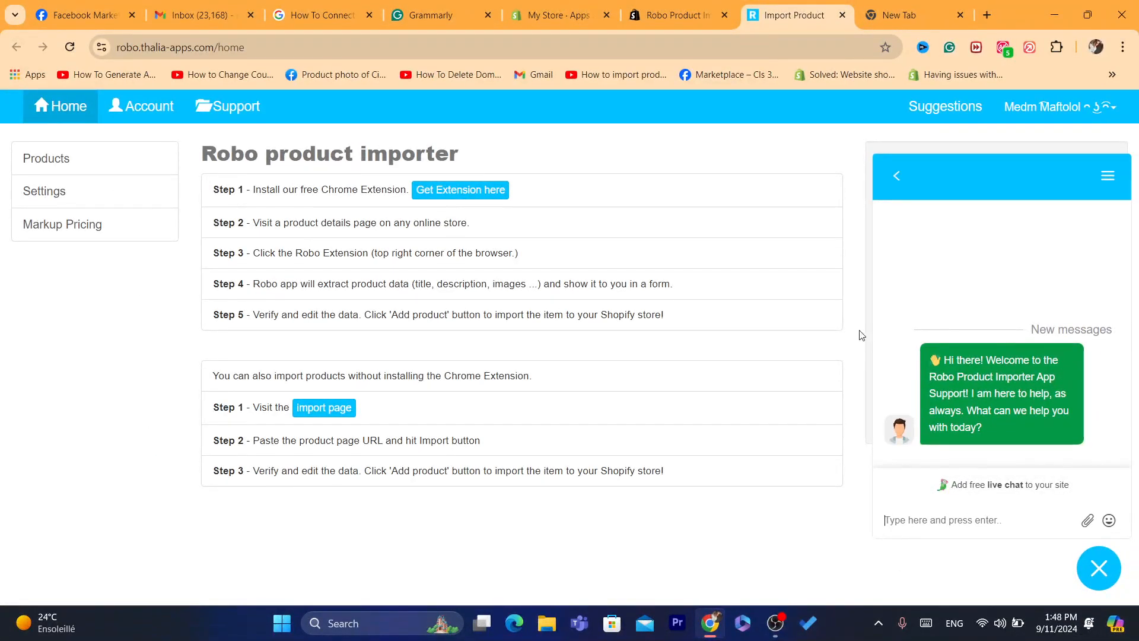
click(773, 622)
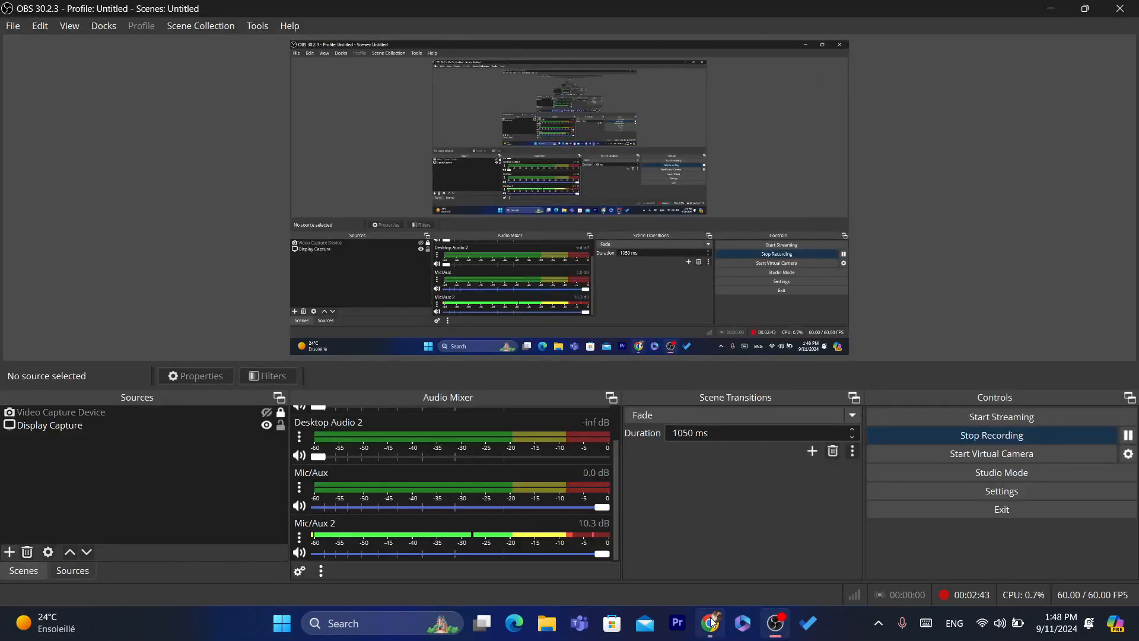
click(711, 623)
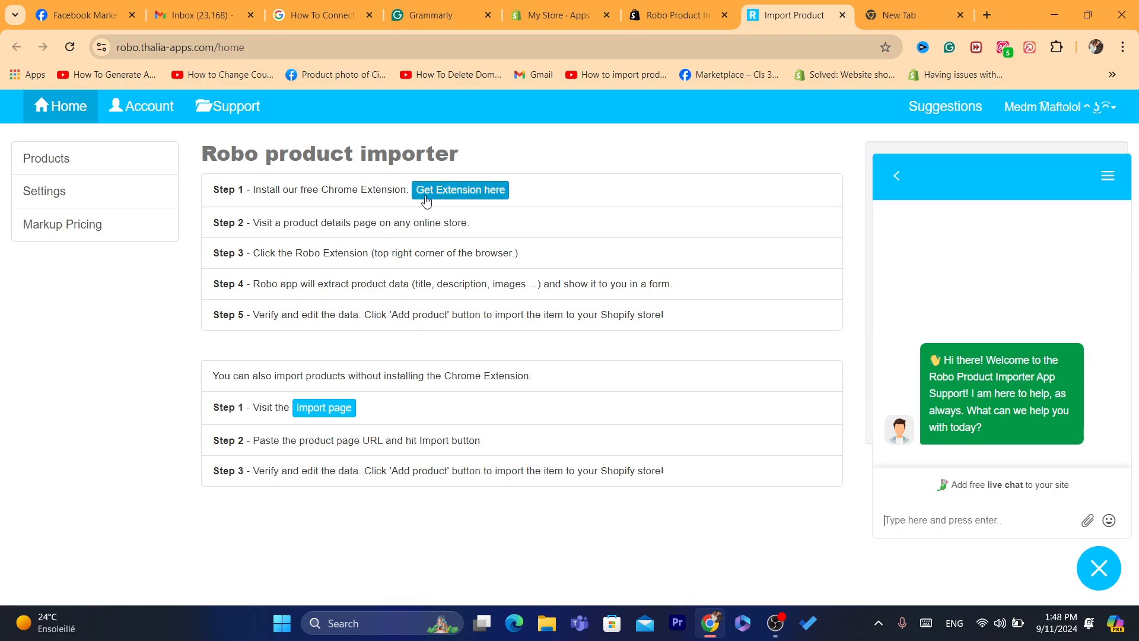
Get the Robo Product Importer extension from the app's home page, add it to Chrome and dismiss the notification.
click(463, 190)
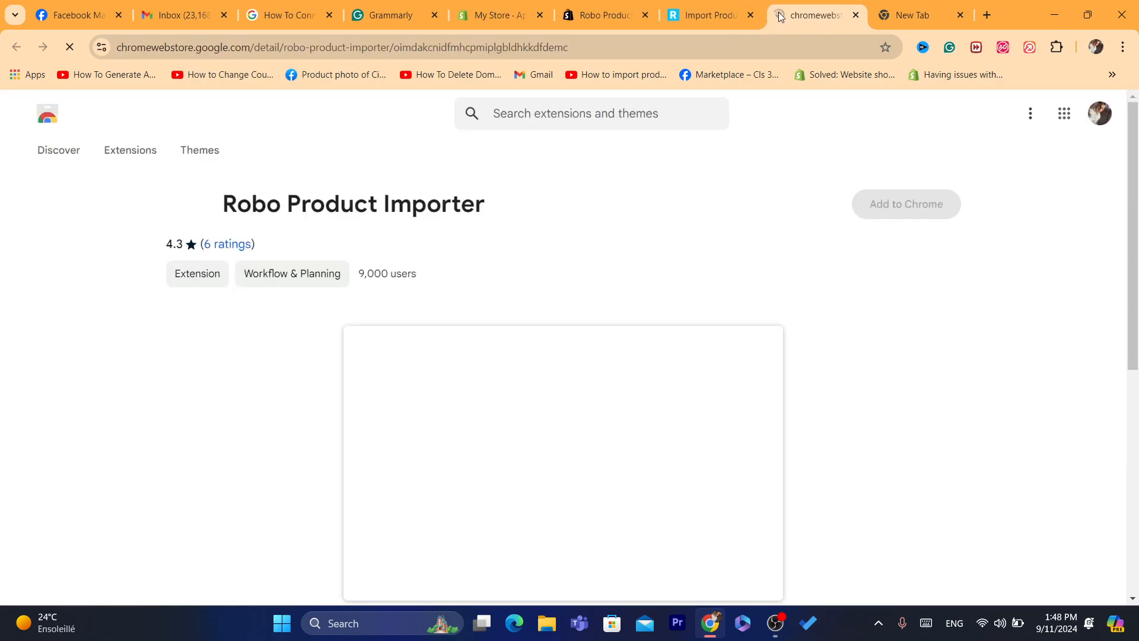
click(948, 204)
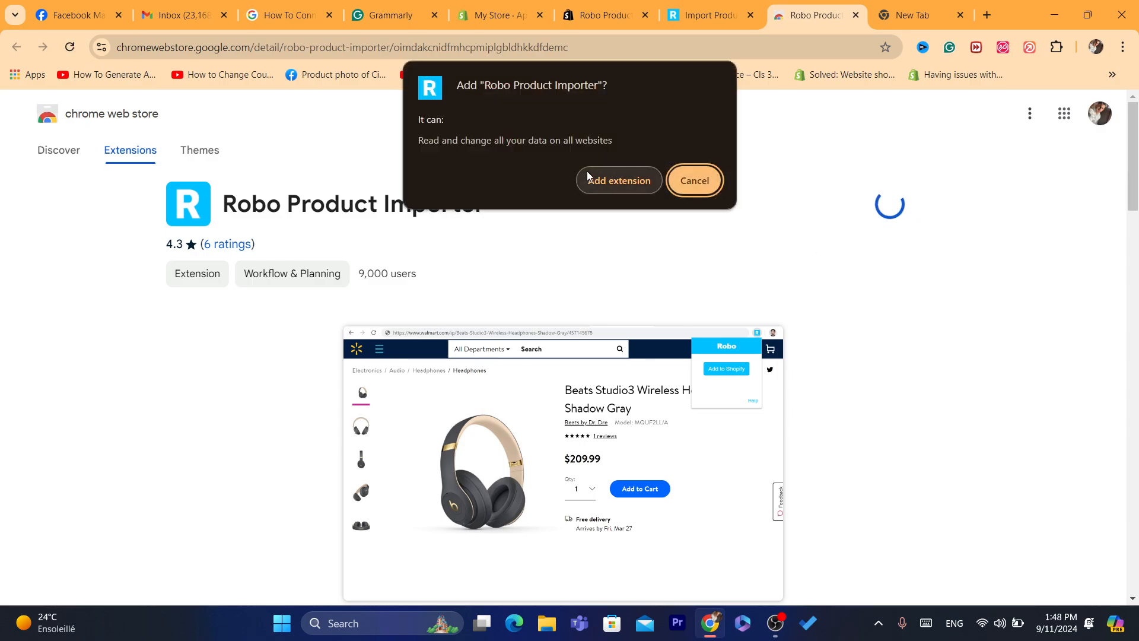
click(612, 182)
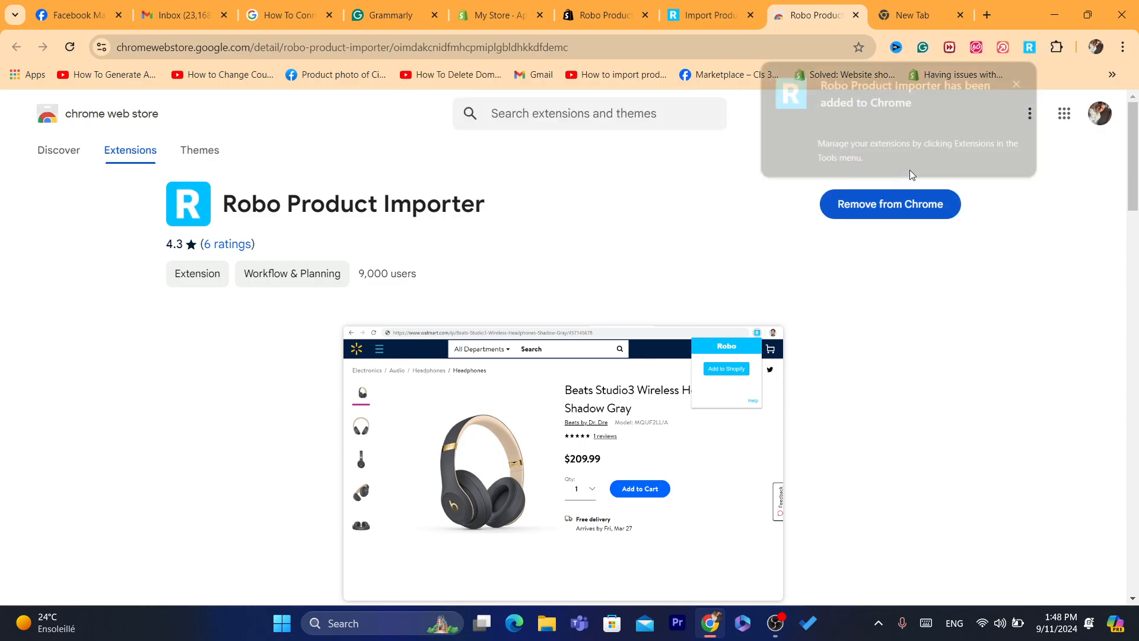
click(1015, 86)
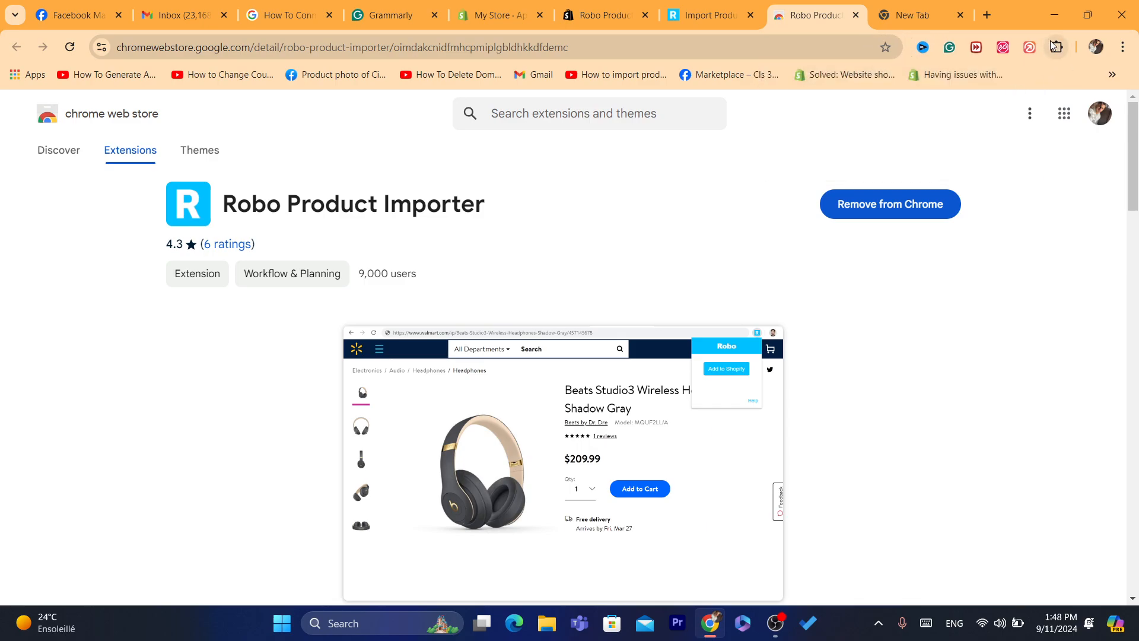
Pin the Robo Product Importer extension to the browser toolbar and close the extensions list.
click(1057, 49)
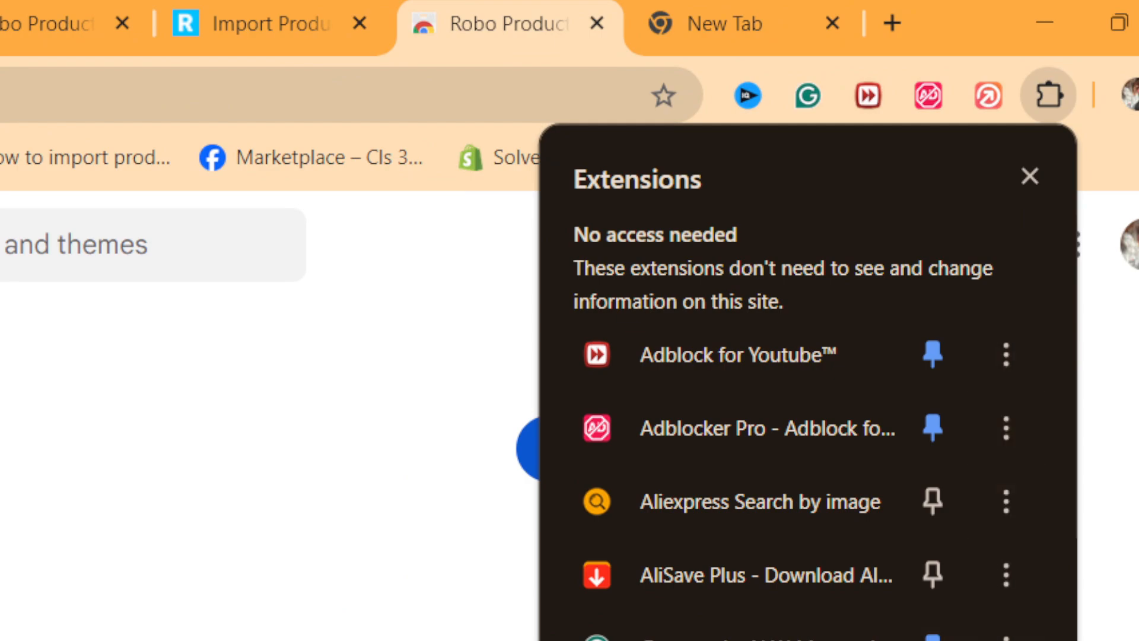
click(1005, 358)
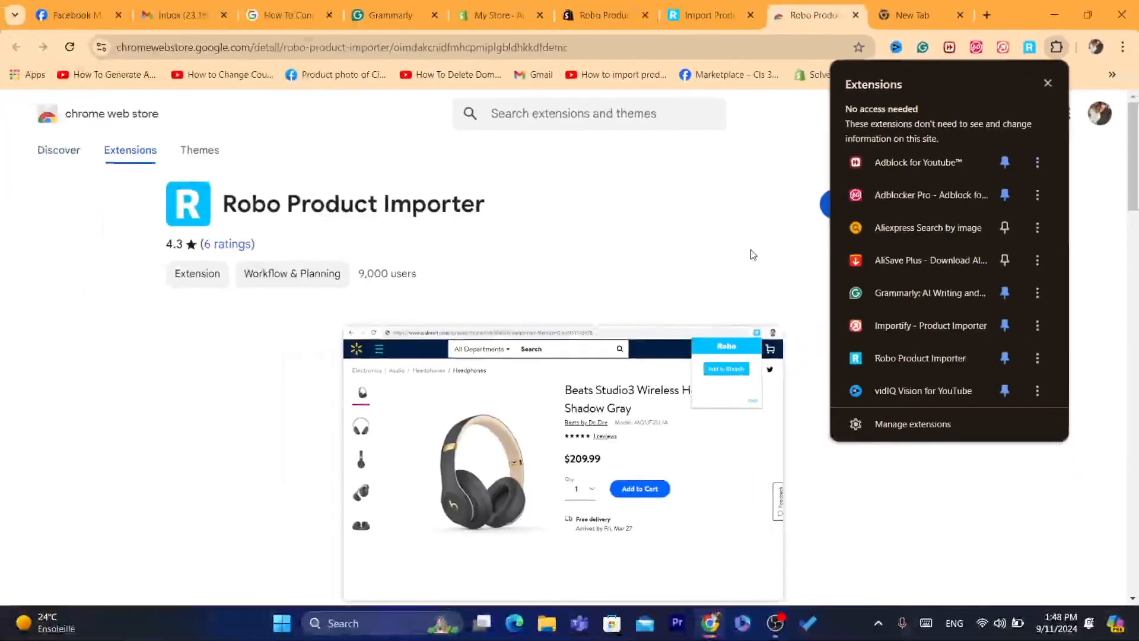
click(752, 255)
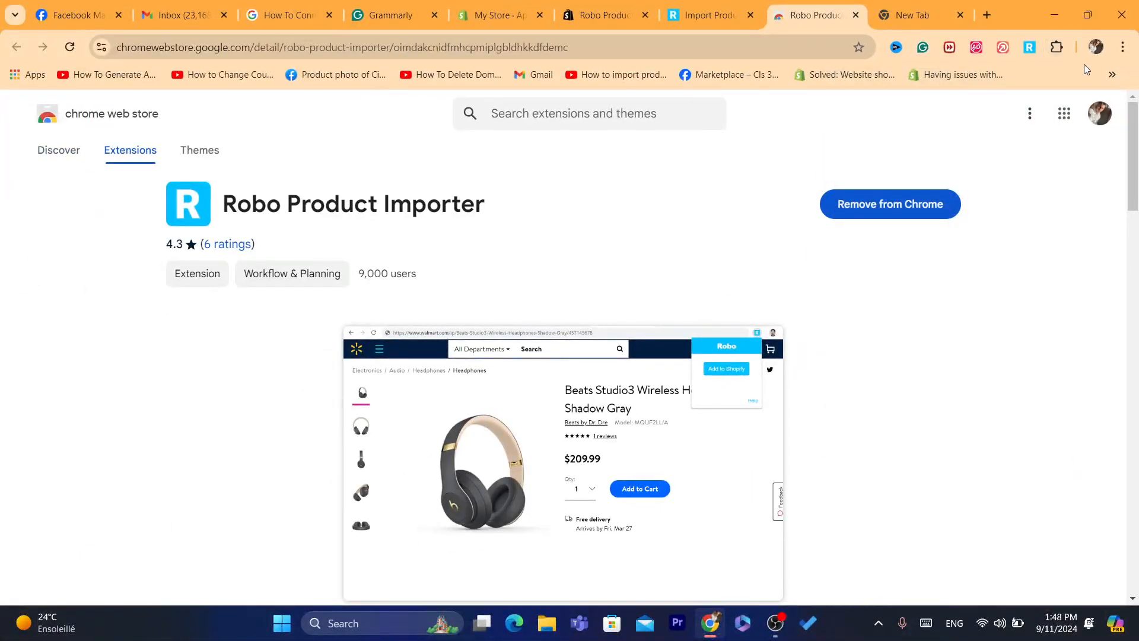
click(782, 620)
click(710, 623)
click(914, 14)
click(716, 28)
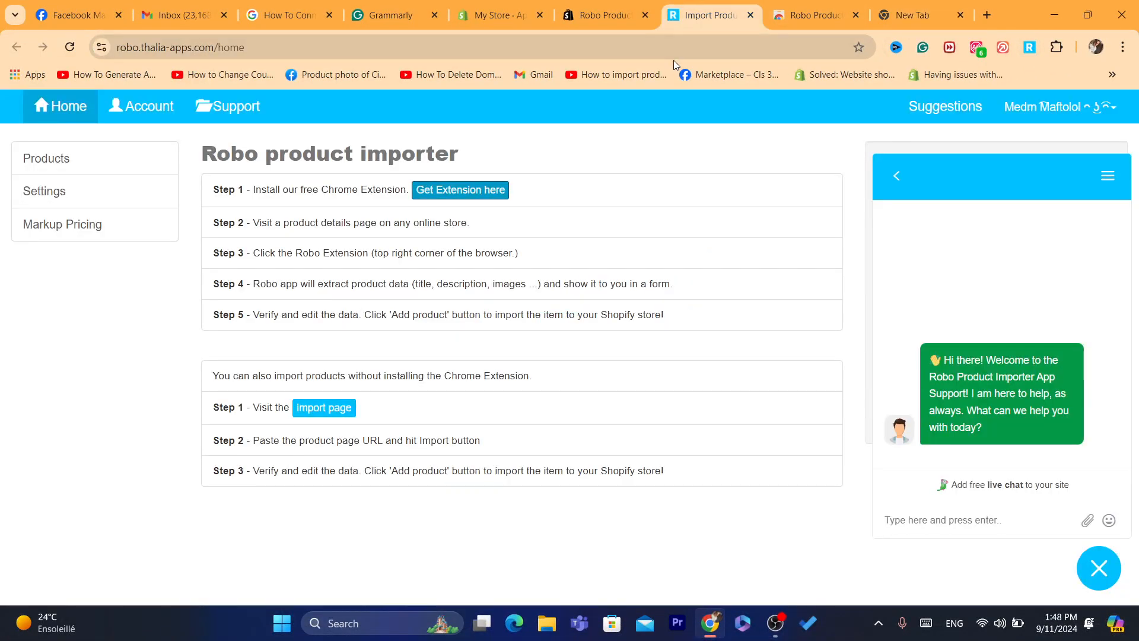
Search the web for "shein" in the empty tab and open the SHEIN USA website.
click(917, 15)
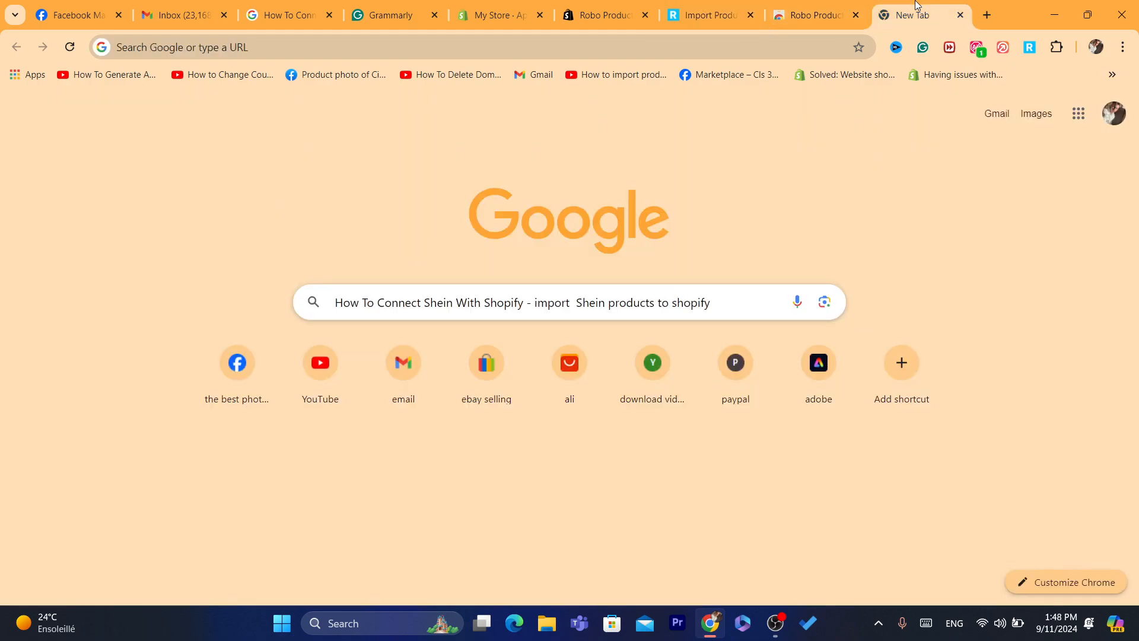
click(760, 47)
text(shein)
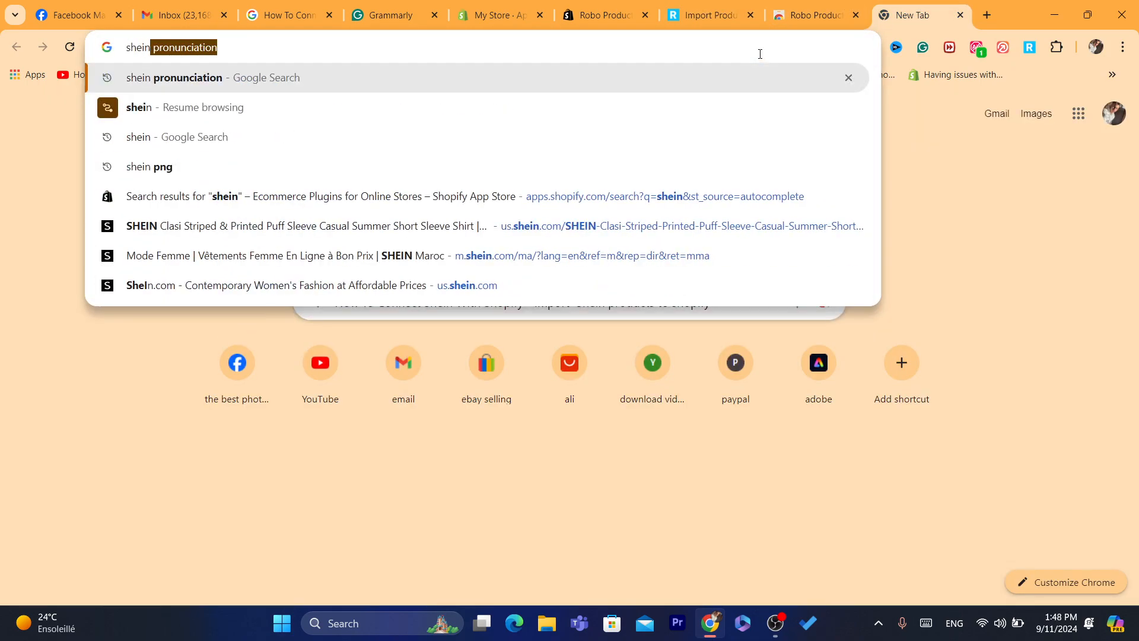
key(Return)
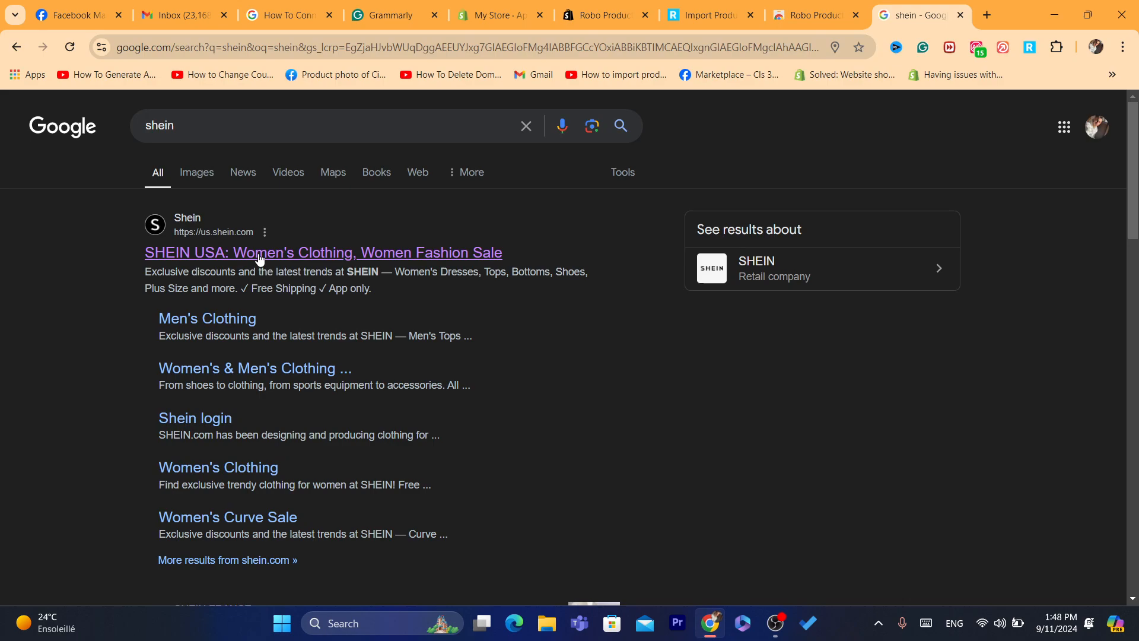
click(297, 255)
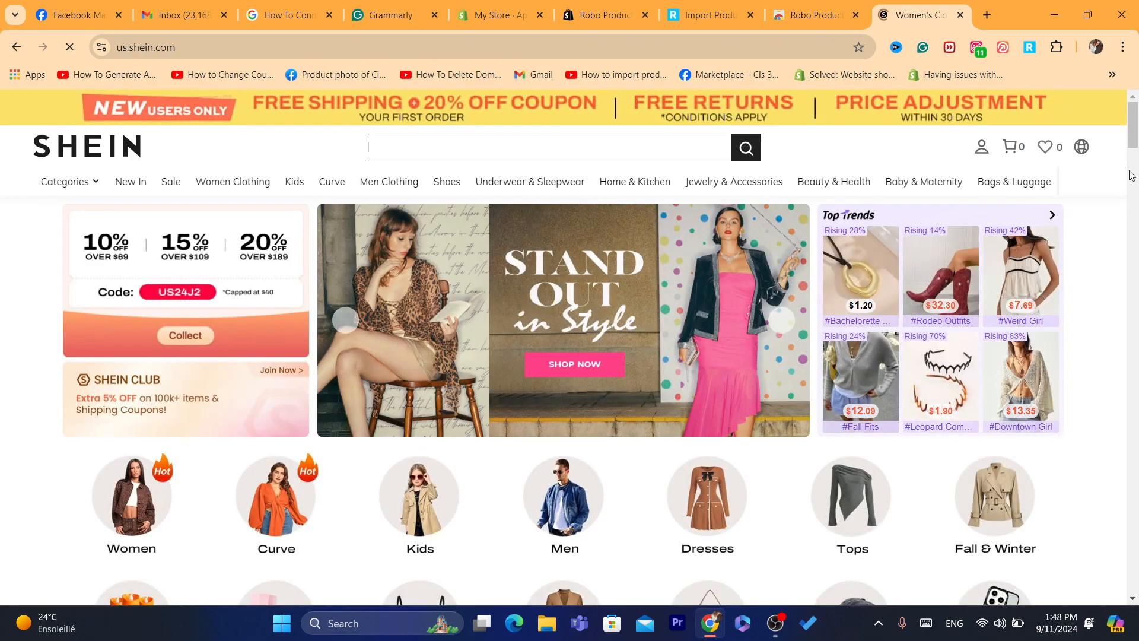
Browse the products on the Shein home page and open the Minimalist Chain Necklace.
click(1135, 174)
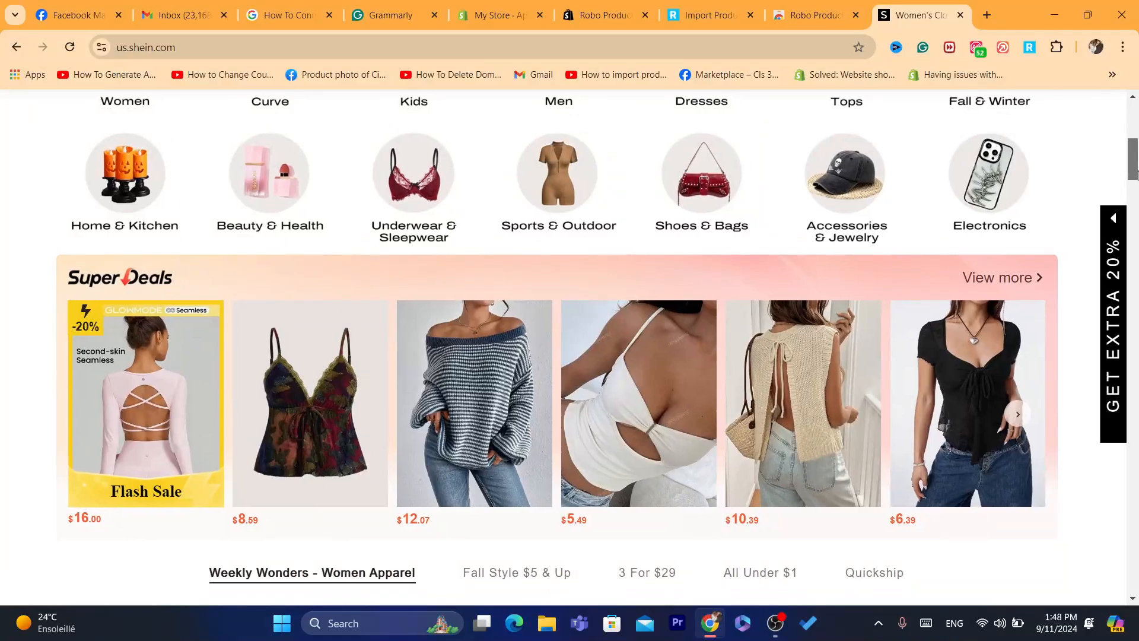
drag(1138, 175, 1138, 218)
drag(1137, 222, 1137, 457)
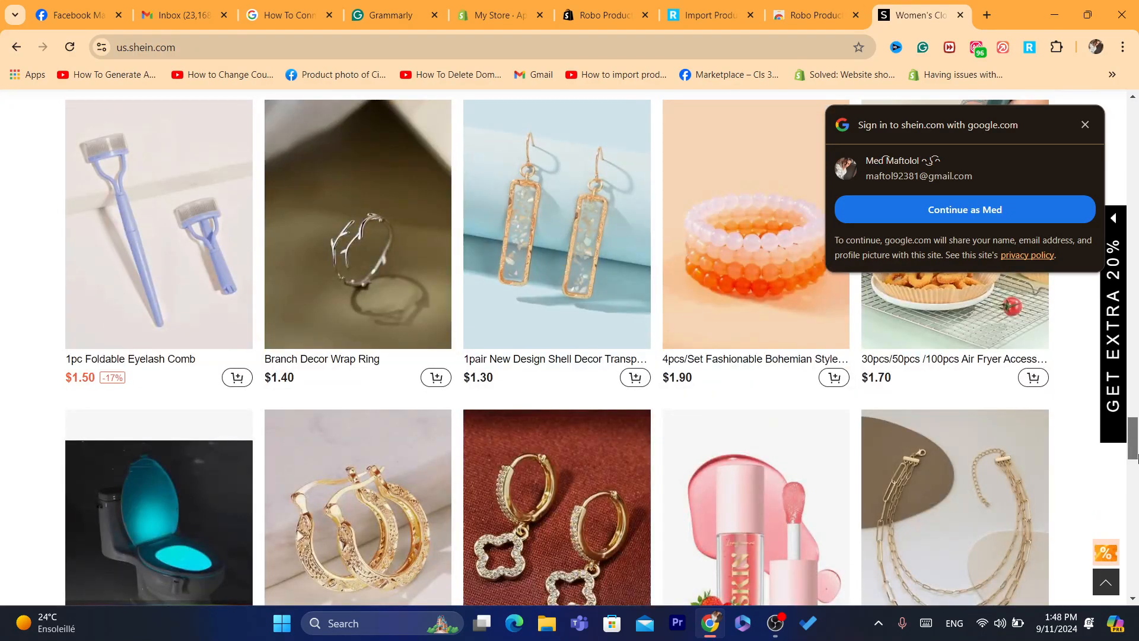
drag(1137, 457, 1138, 531)
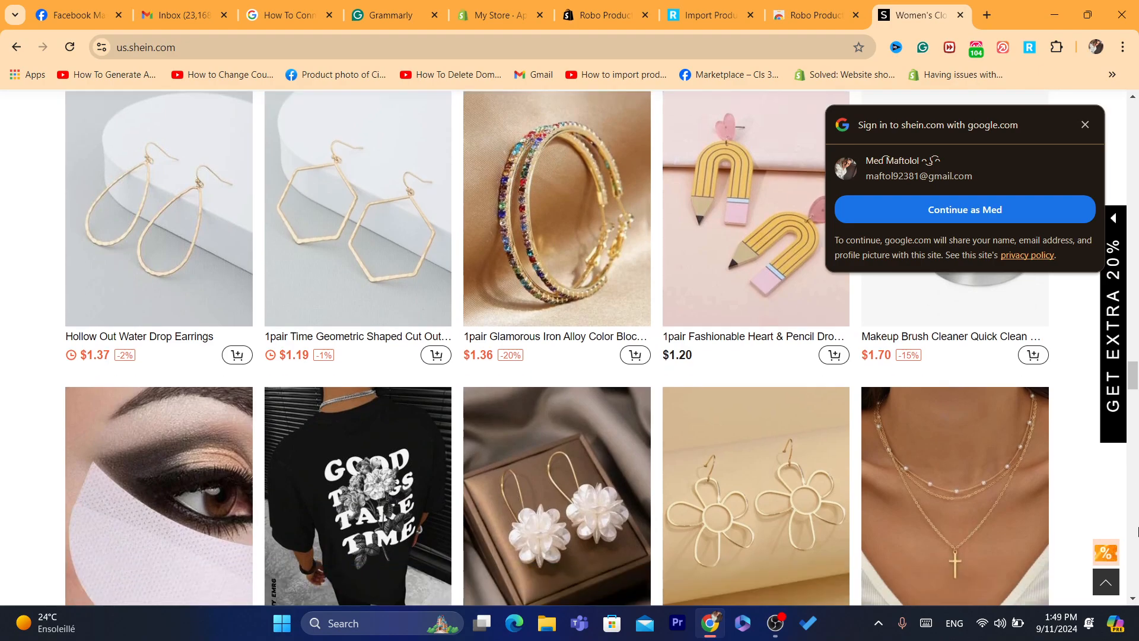
drag(1137, 373, 1137, 399)
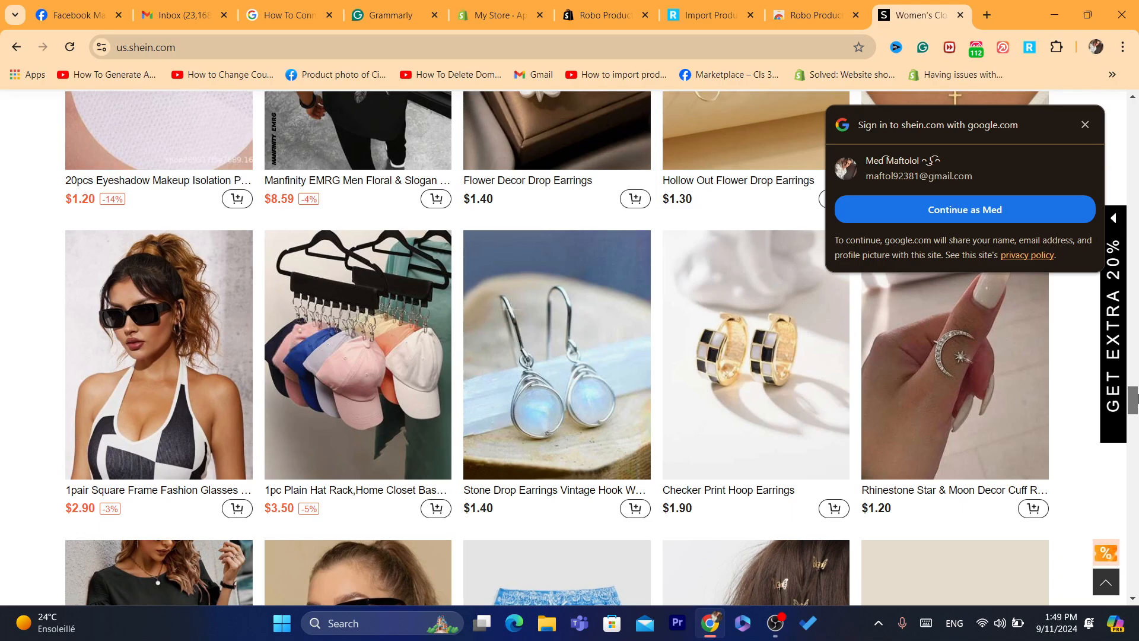
drag(1136, 398, 1136, 566)
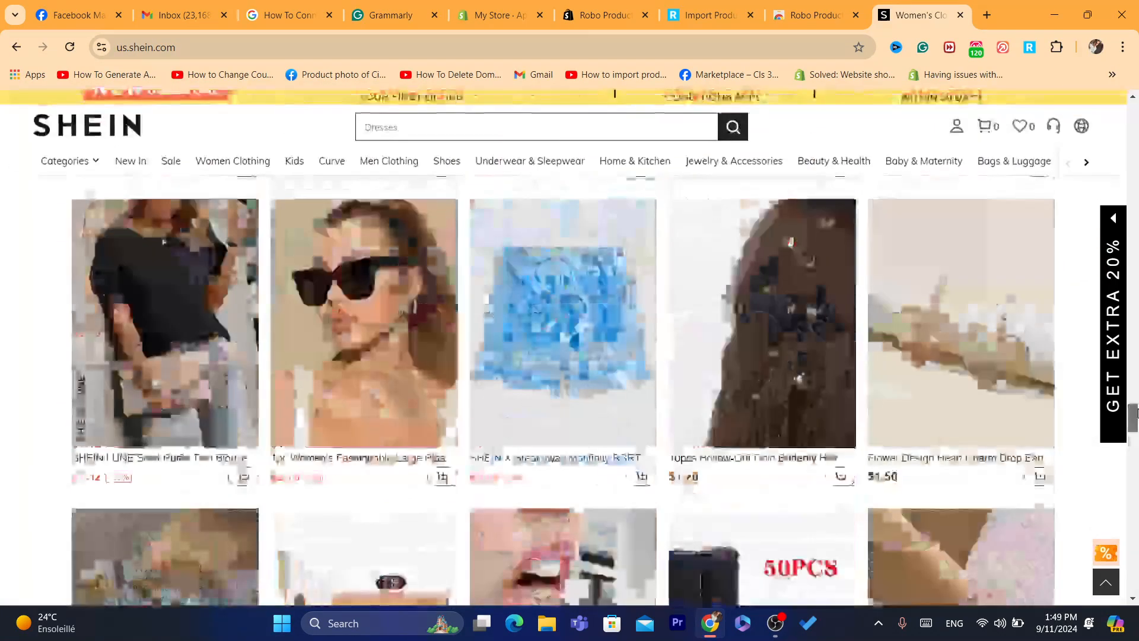
drag(1135, 570, 1137, 241)
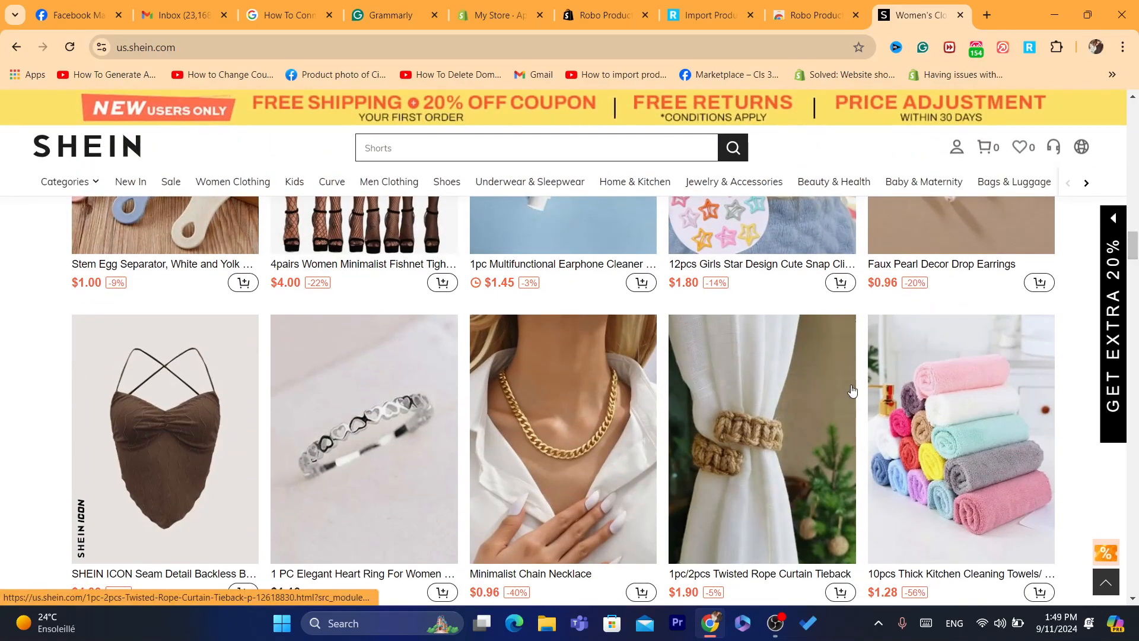
click(538, 363)
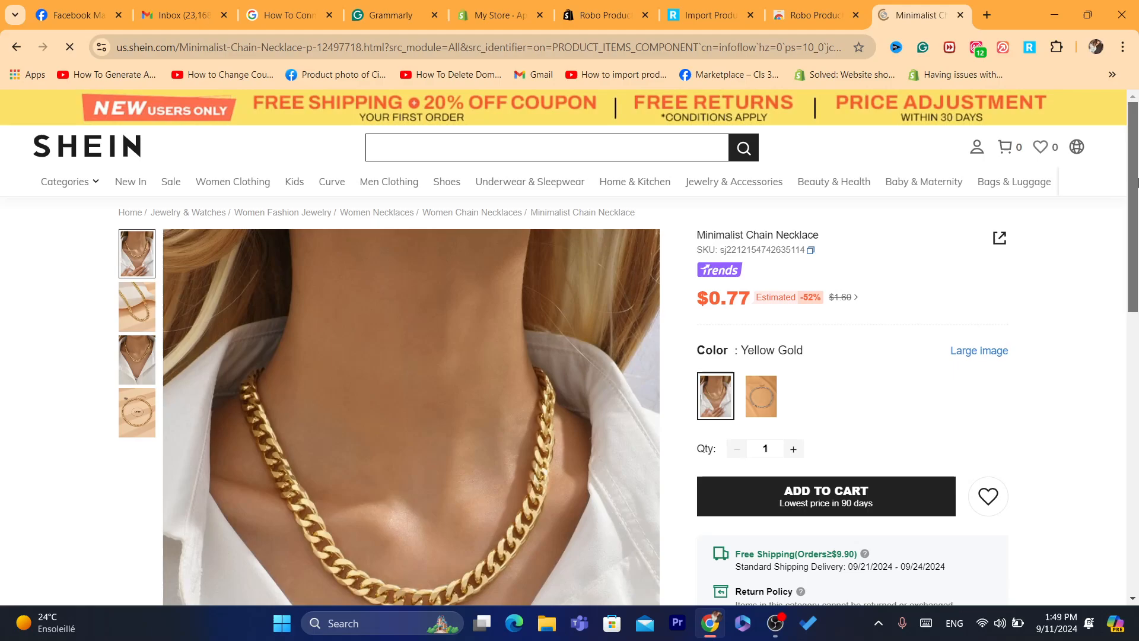
Send the Minimalist Chain Necklace from its Shein page to the import form with the Robo Product Importer extension.
drag(1138, 183, 1135, 204)
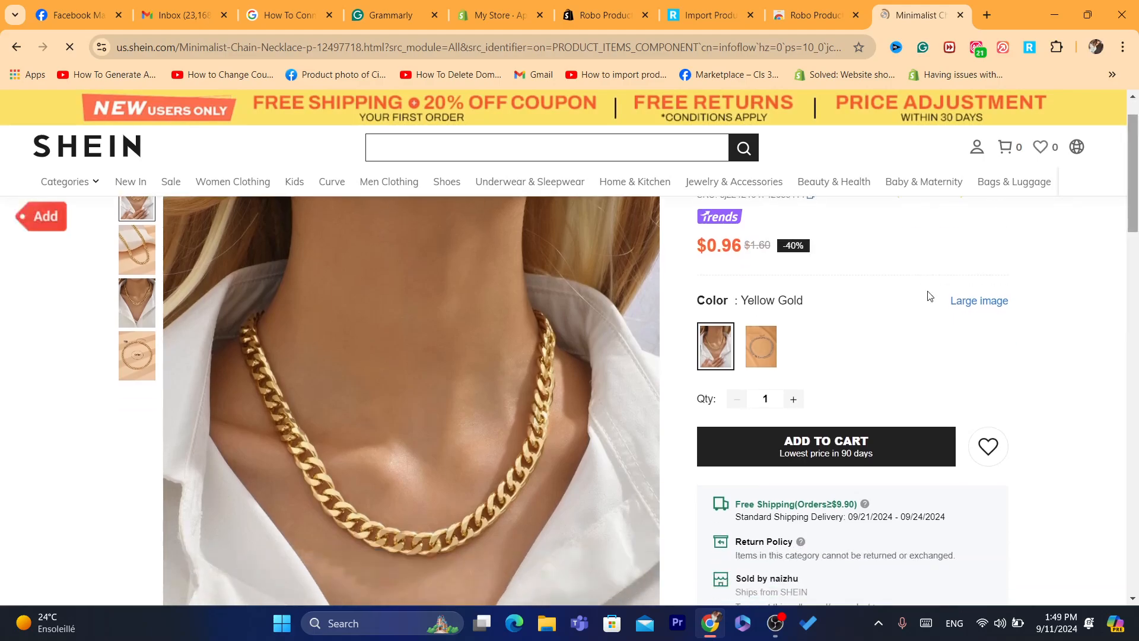
click(760, 391)
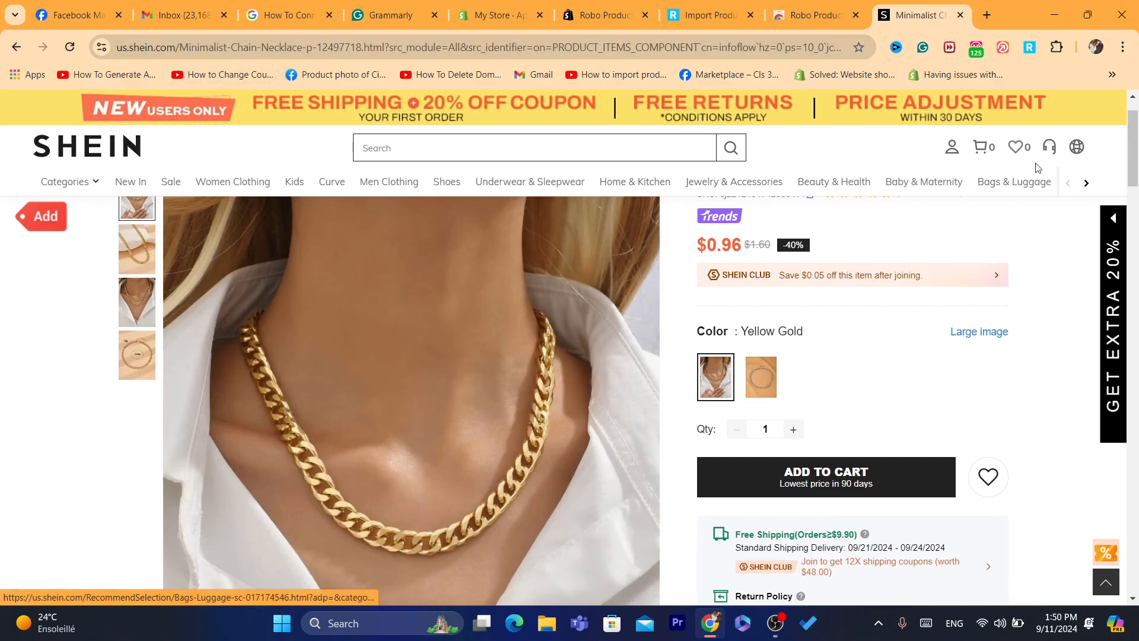
click(1029, 48)
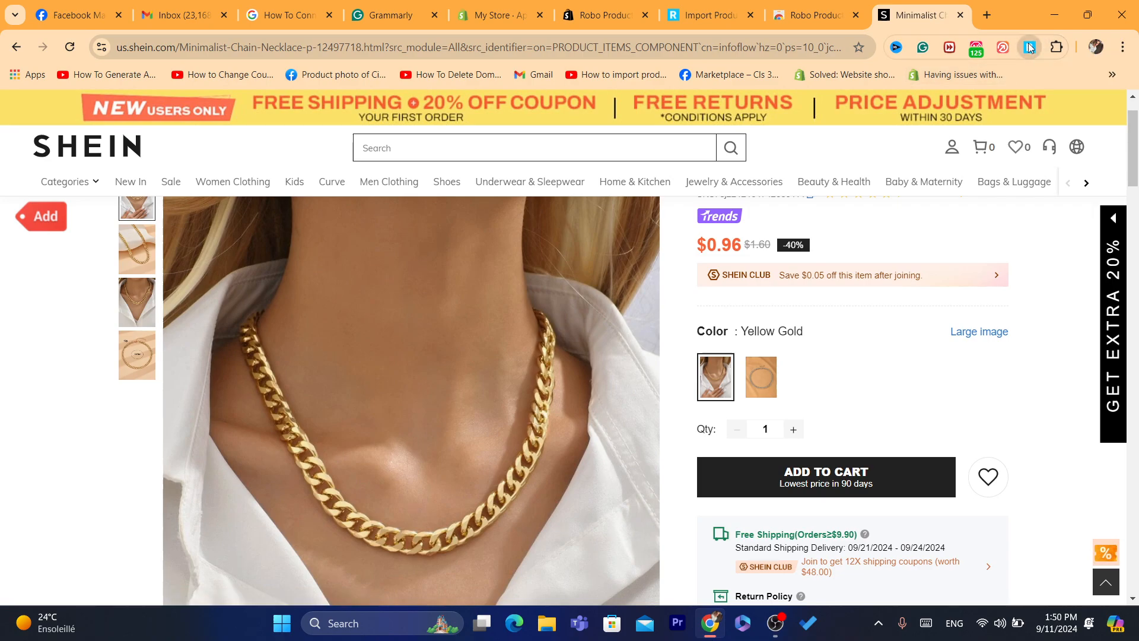
click(948, 133)
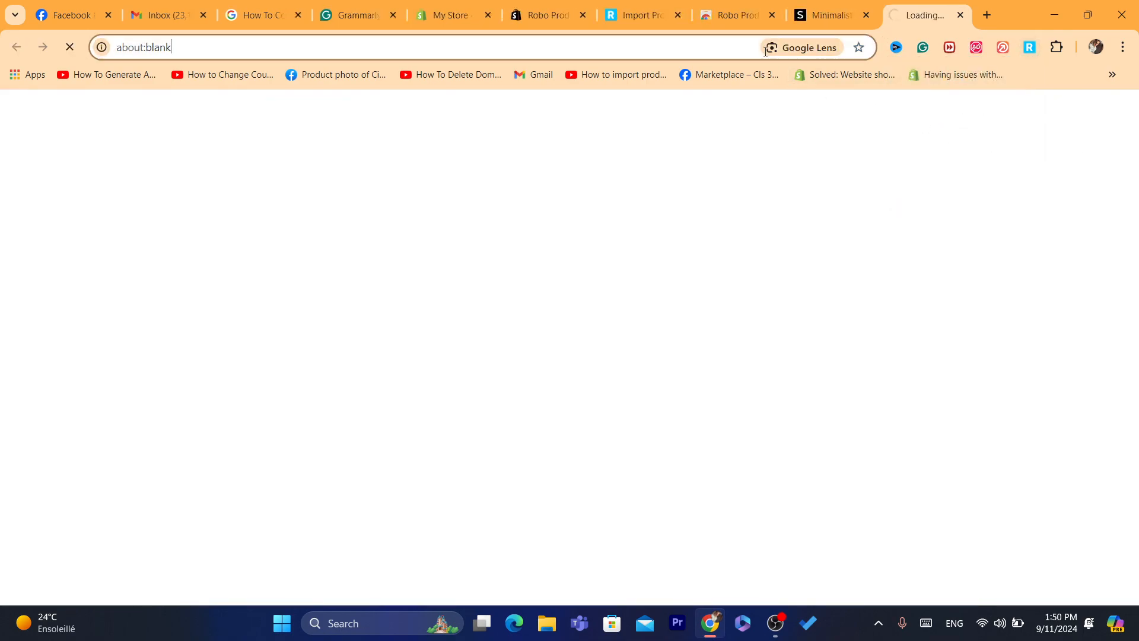
click(765, 51)
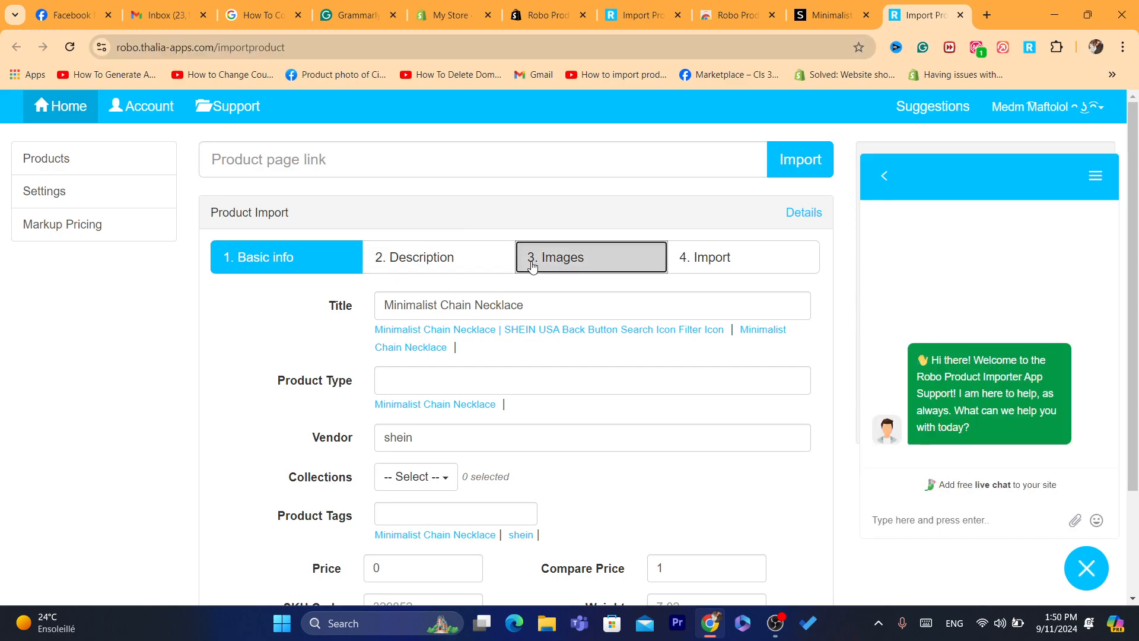
Examine the Images section of the necklace's import form and its basic product info.
click(533, 267)
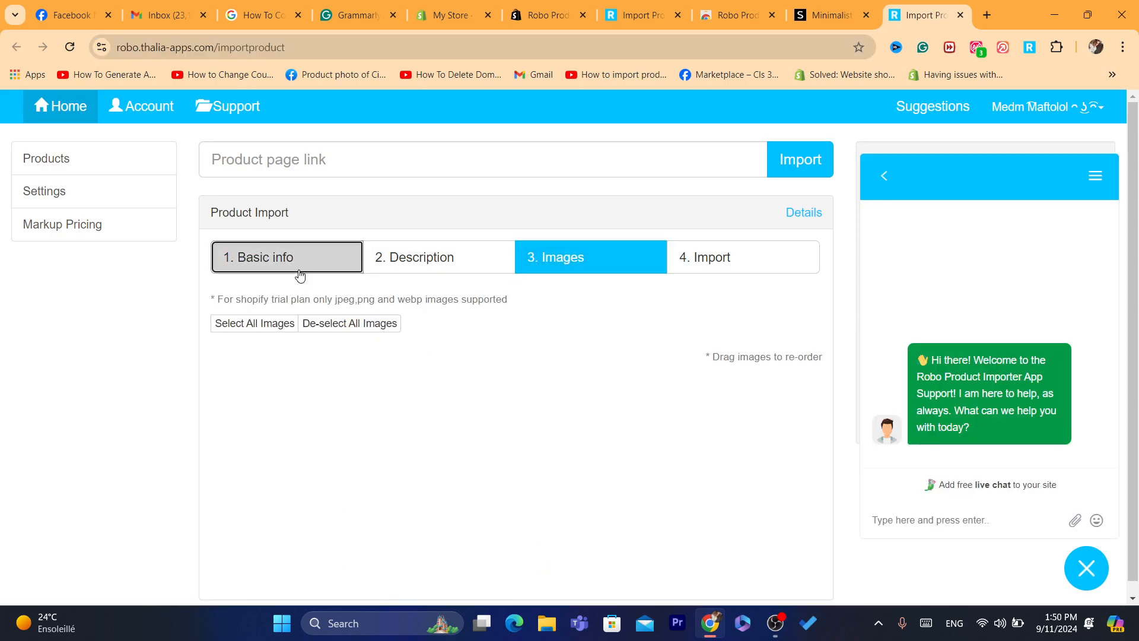
click(286, 259)
scroll(561, 378, down, 2)
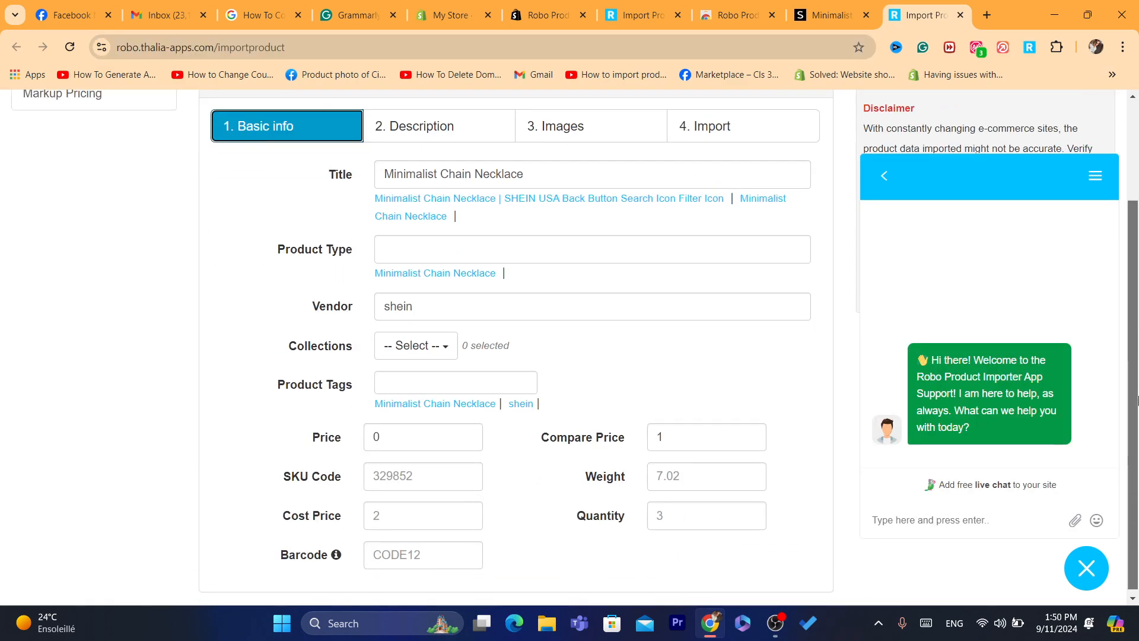
Check the necklace's Shein page, set its price to 10 in the import form and close the form.
double_click(387, 443)
text(1)
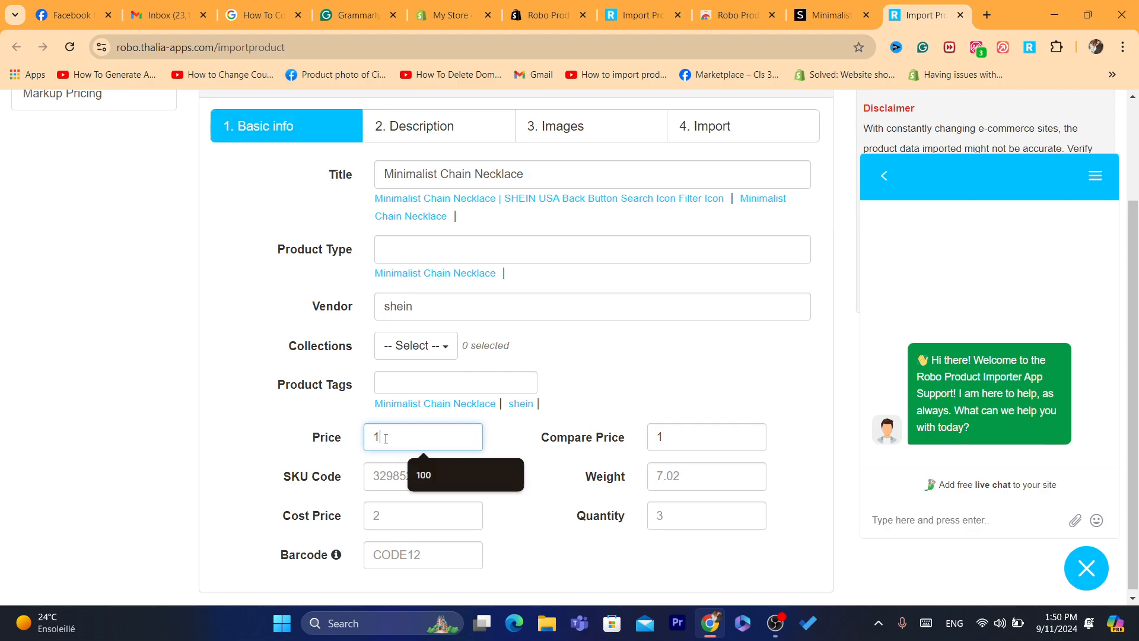
key(BackSpace)
text(mp)
key(BackSpace)
key(BackSpace)
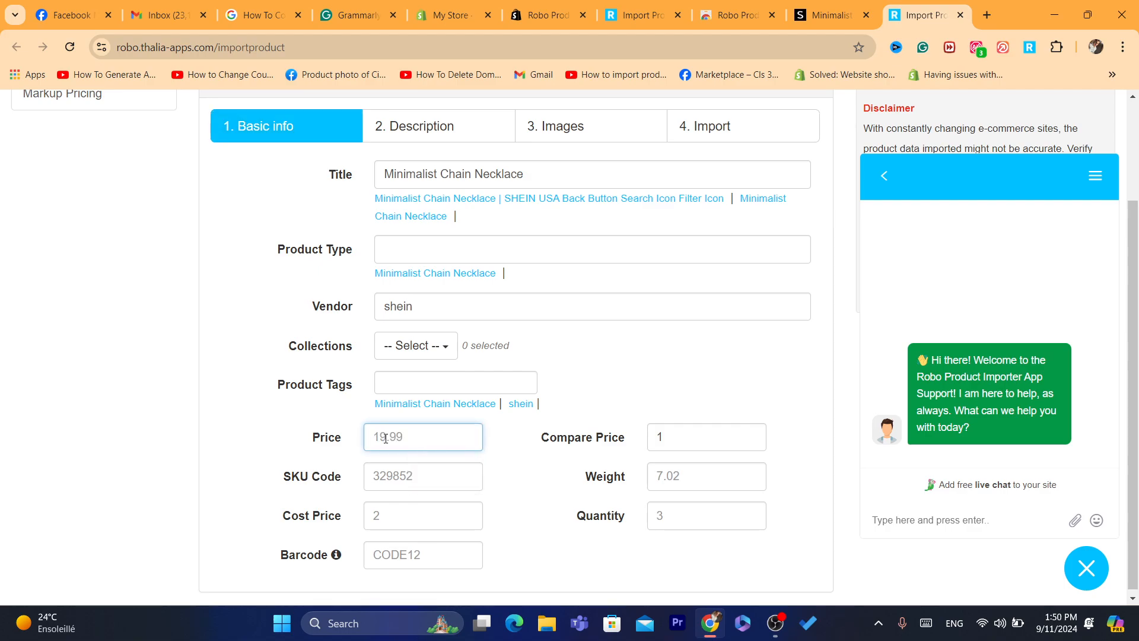
click(842, 3)
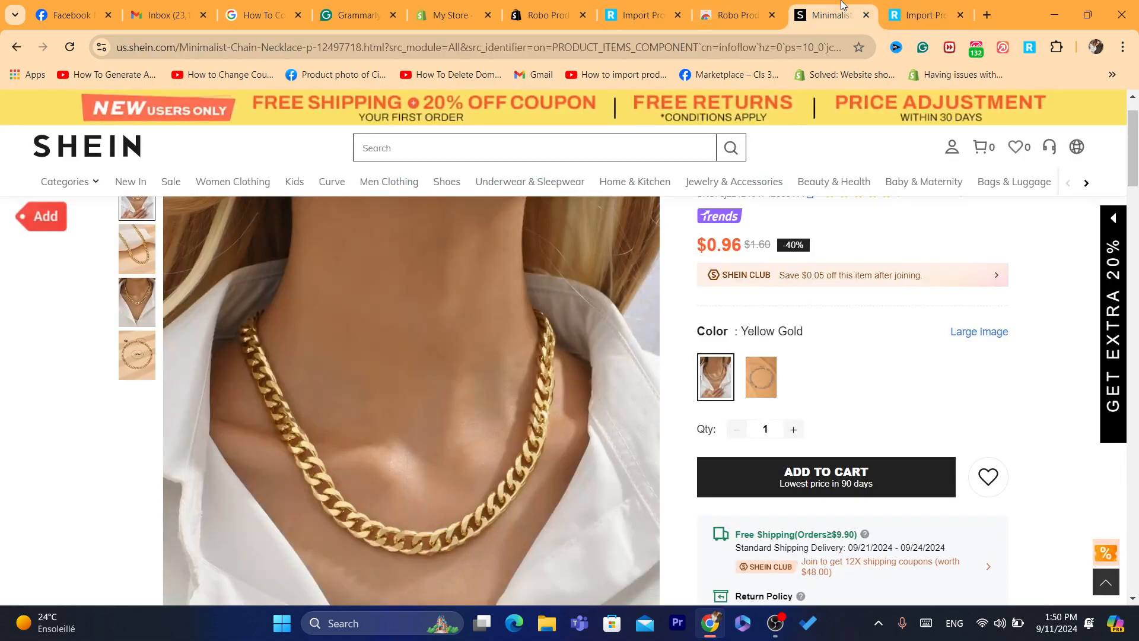
click(925, 15)
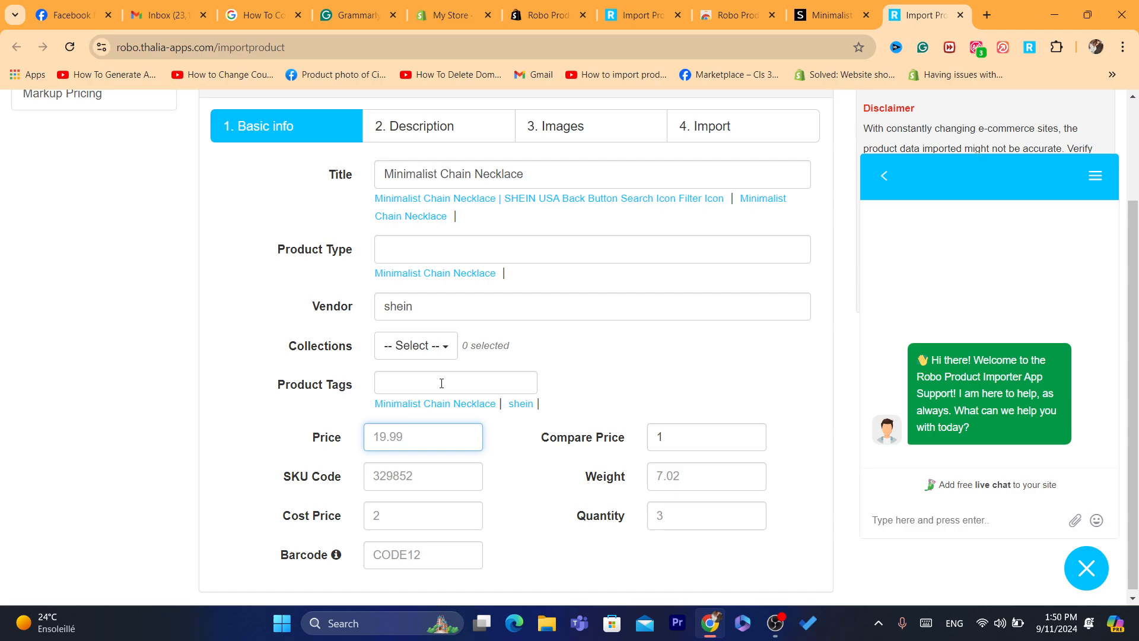
text(9.99)
key(ctrl+a)
text(10)
click(629, 349)
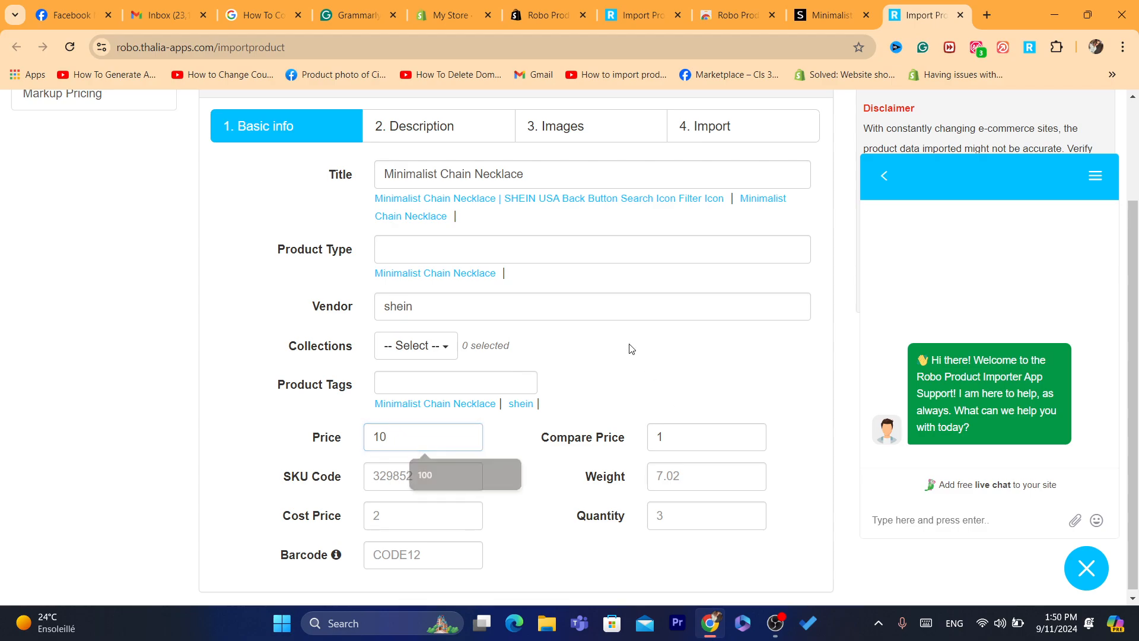
click(961, 15)
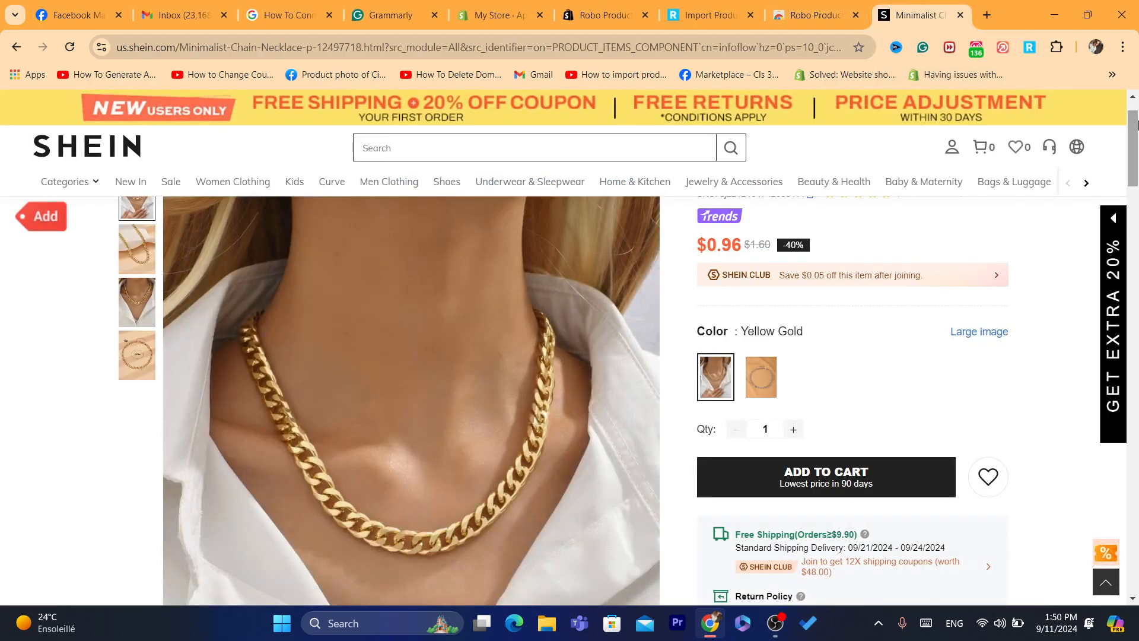
Look through the recommended products on the necklace's Shein page and return to the home page.
drag(1133, 149, 1136, 472)
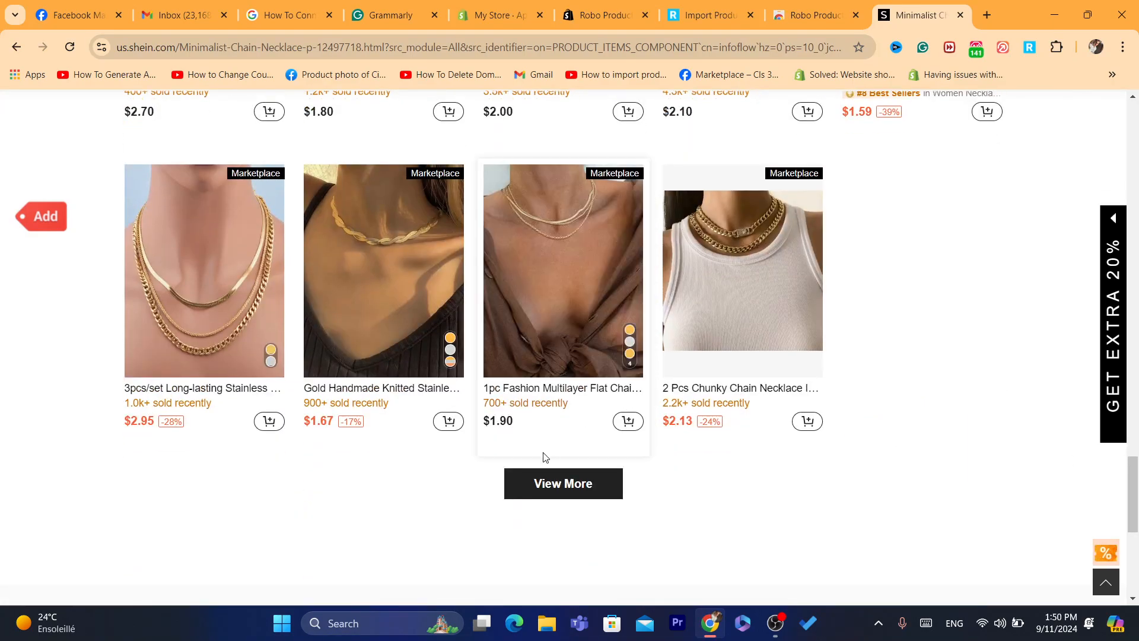
click(563, 483)
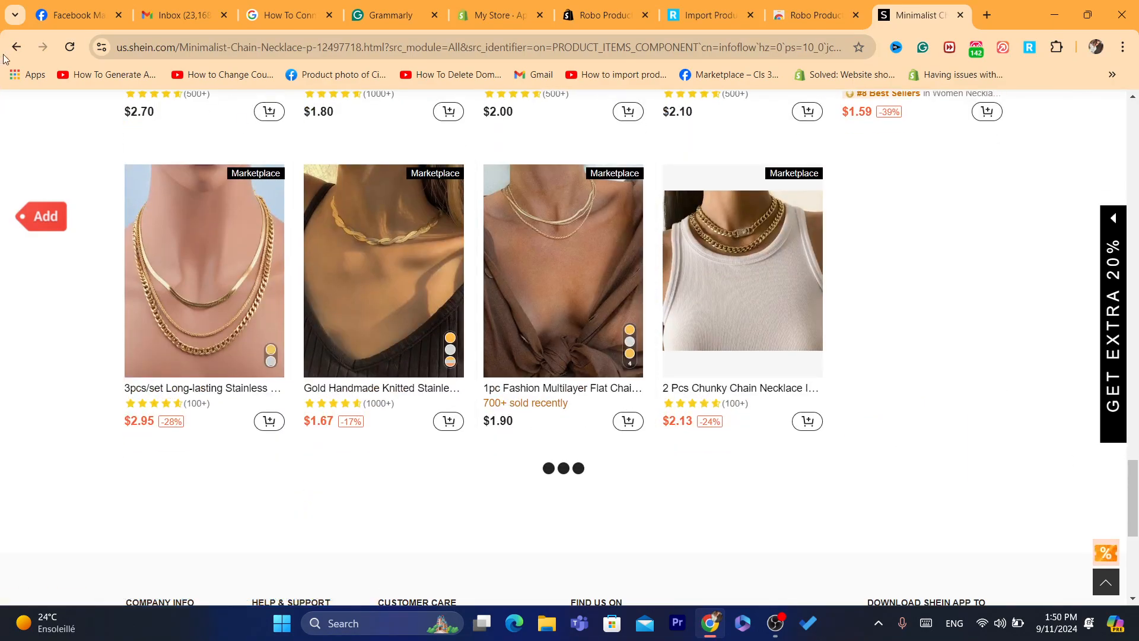
scroll(291, 228, down, 10)
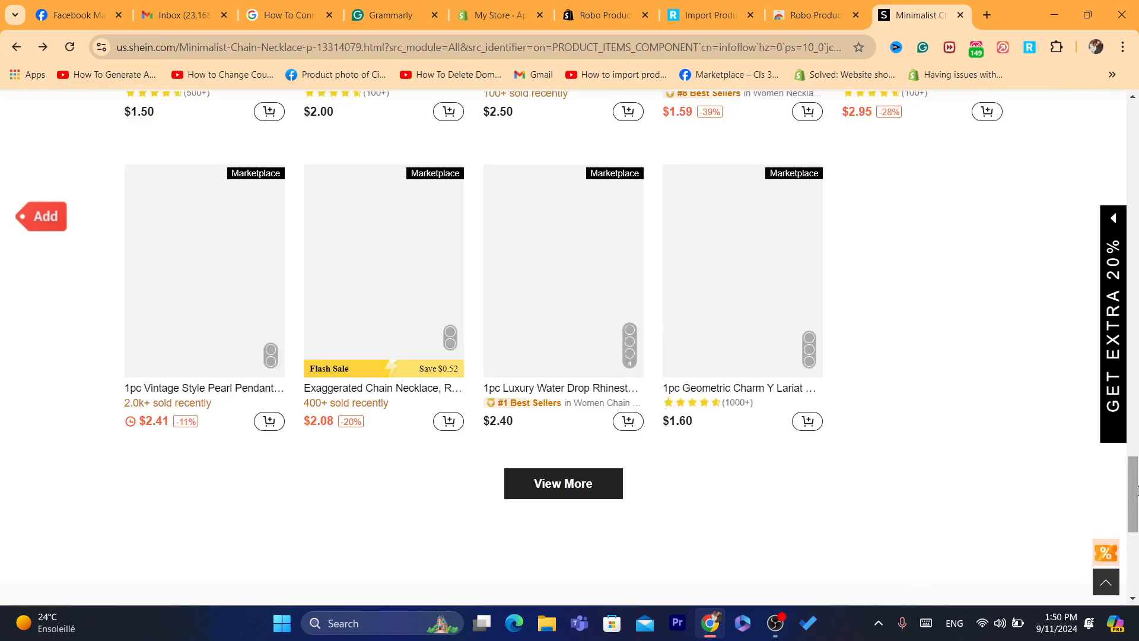
drag(1133, 479, 1133, 259)
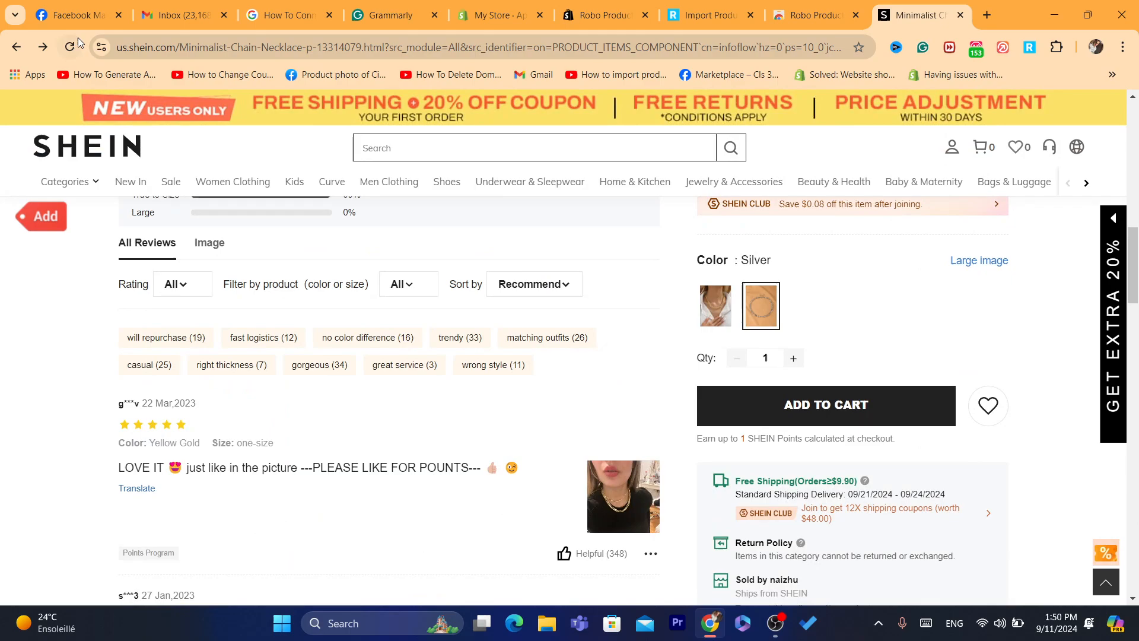
click(16, 46)
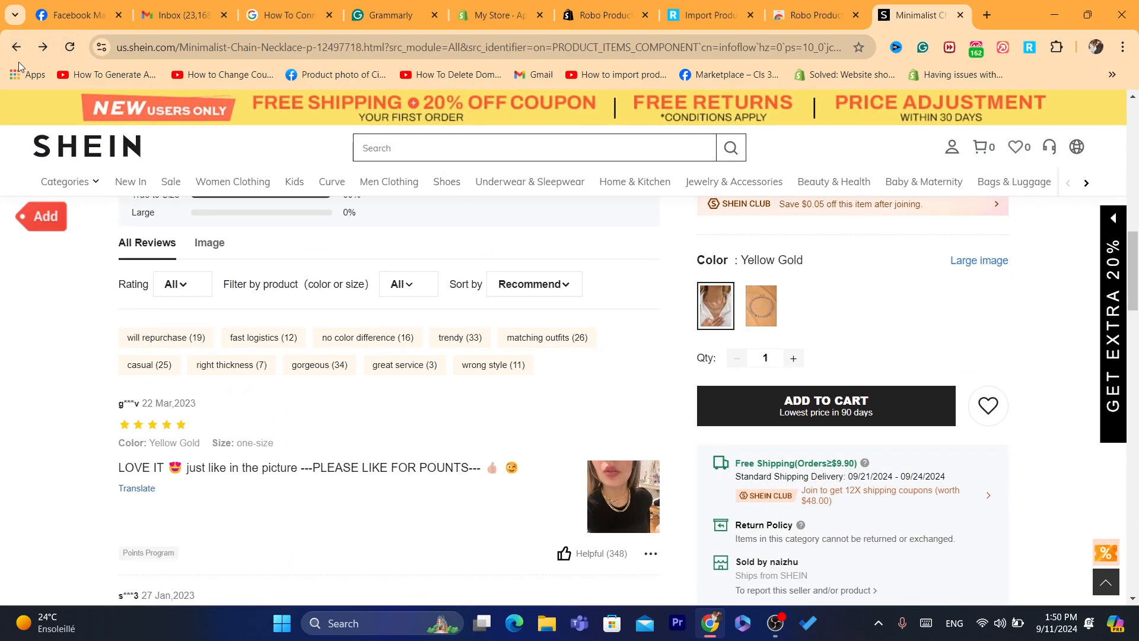
click(18, 49)
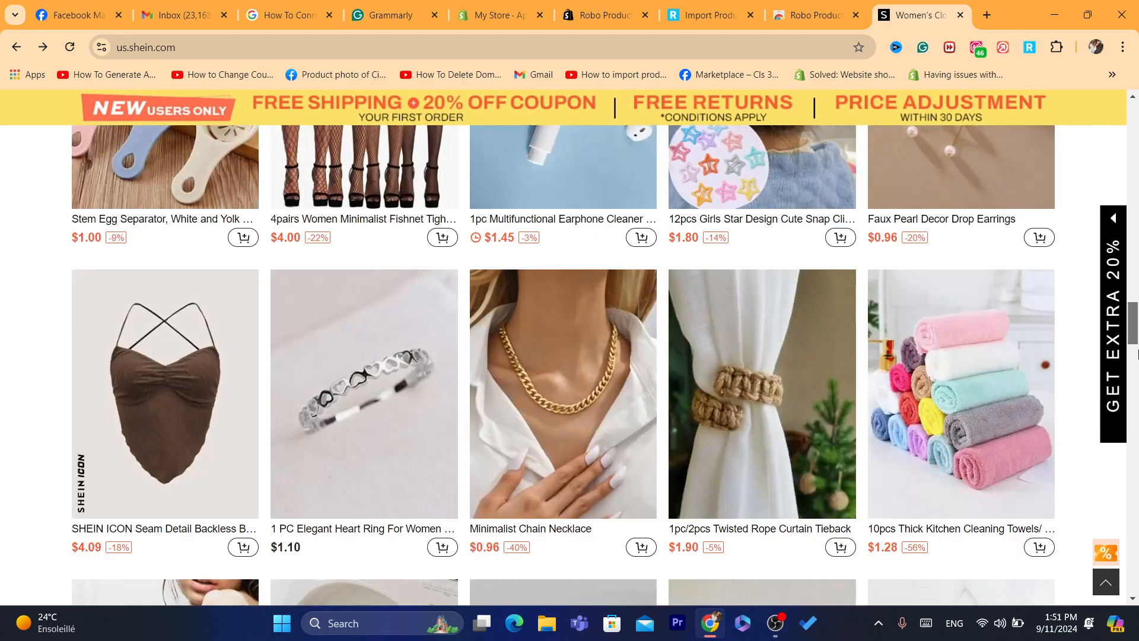
Open the 1pc Bra Laundry Bag from the Shein home page and choose its Grey colour in one-size.
drag(1138, 355, 1137, 385)
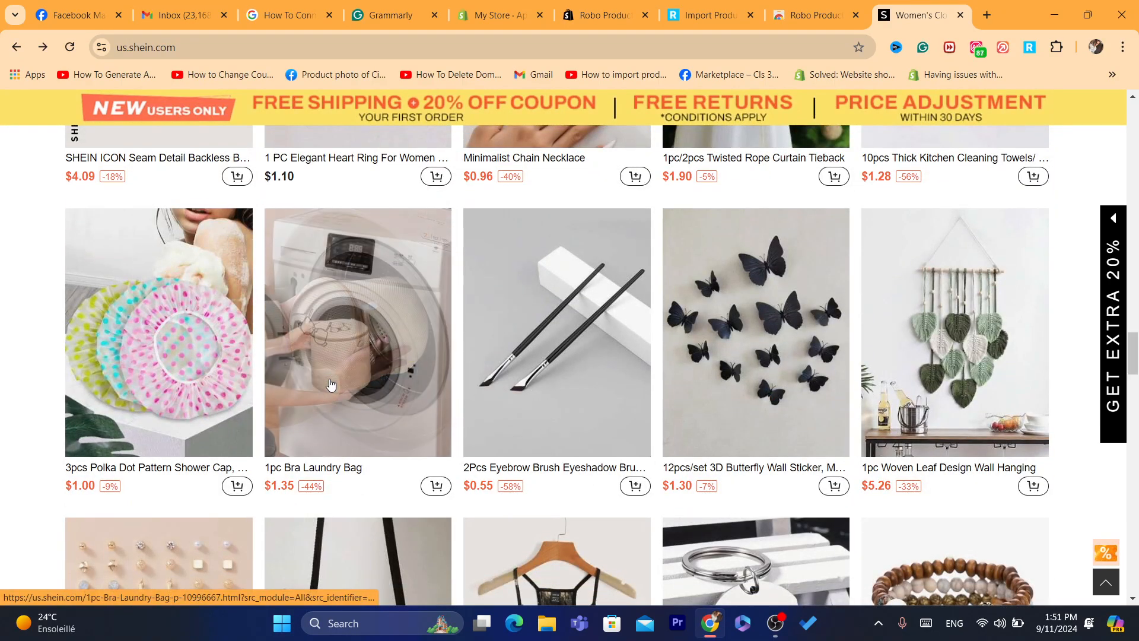
click(381, 350)
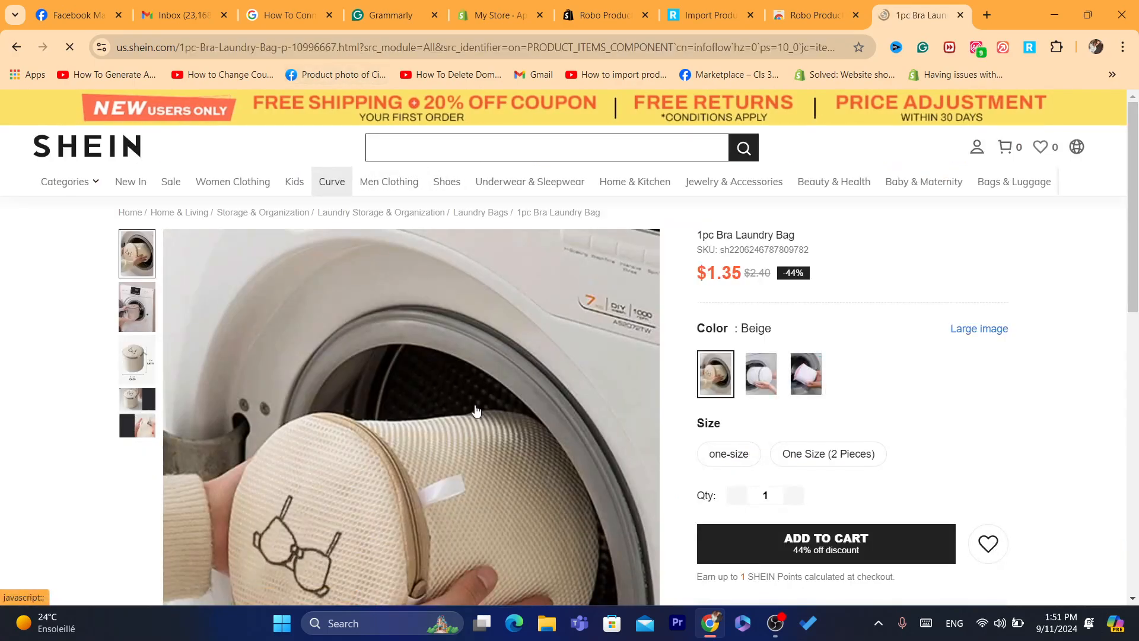
click(761, 375)
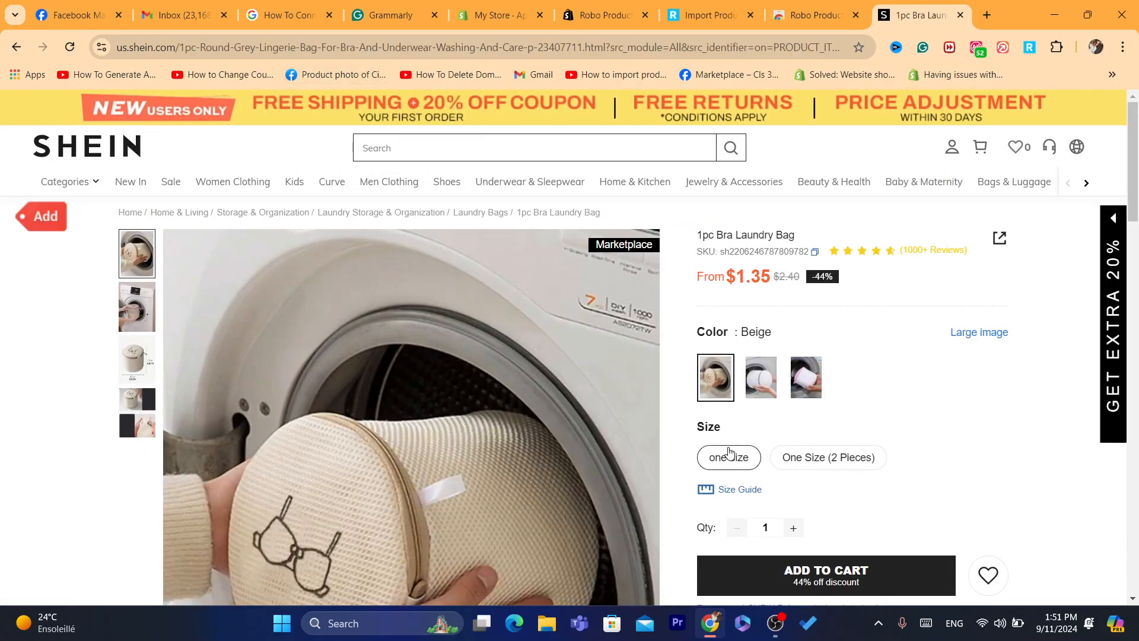
click(724, 469)
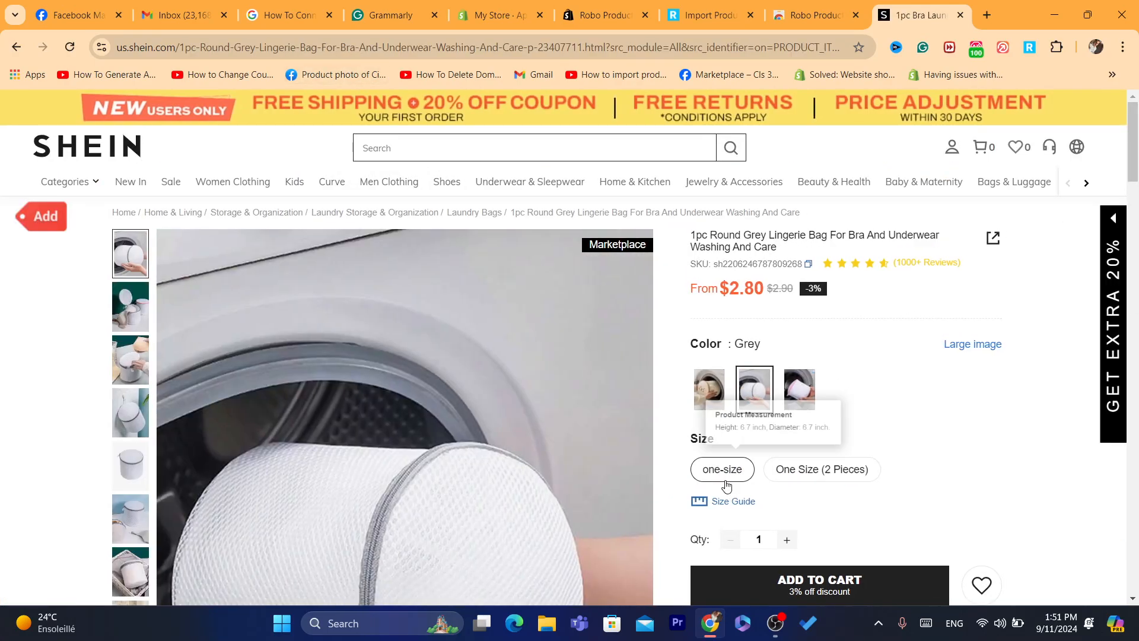
Send the grey lingerie bag from its Shein page to the import form with the Robo extension's Add to Shopify option.
click(1033, 49)
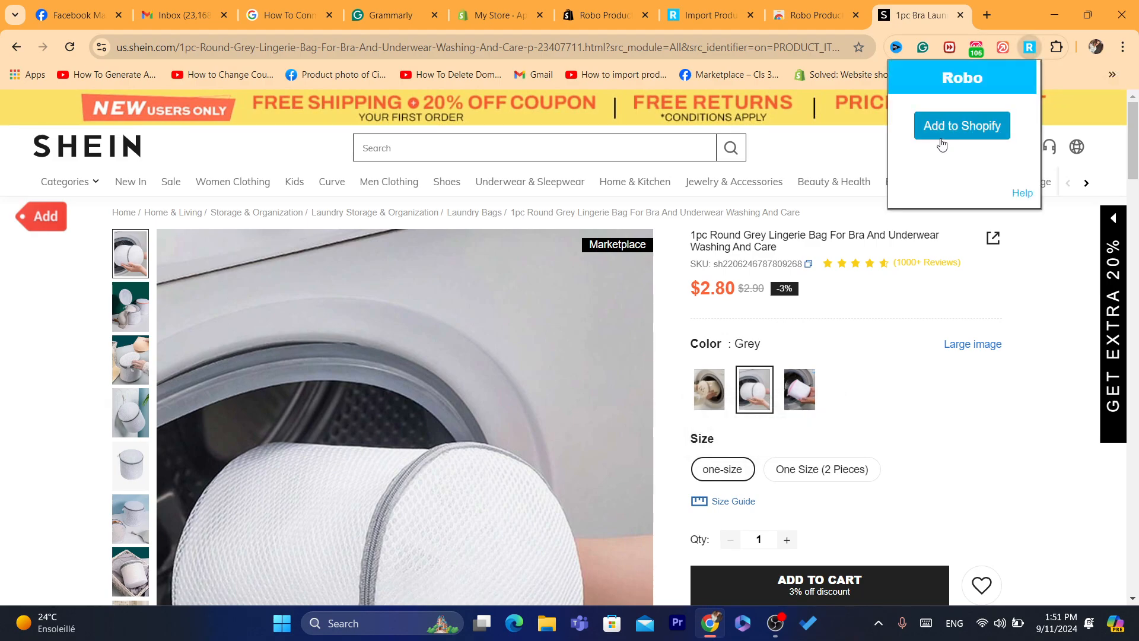
click(962, 124)
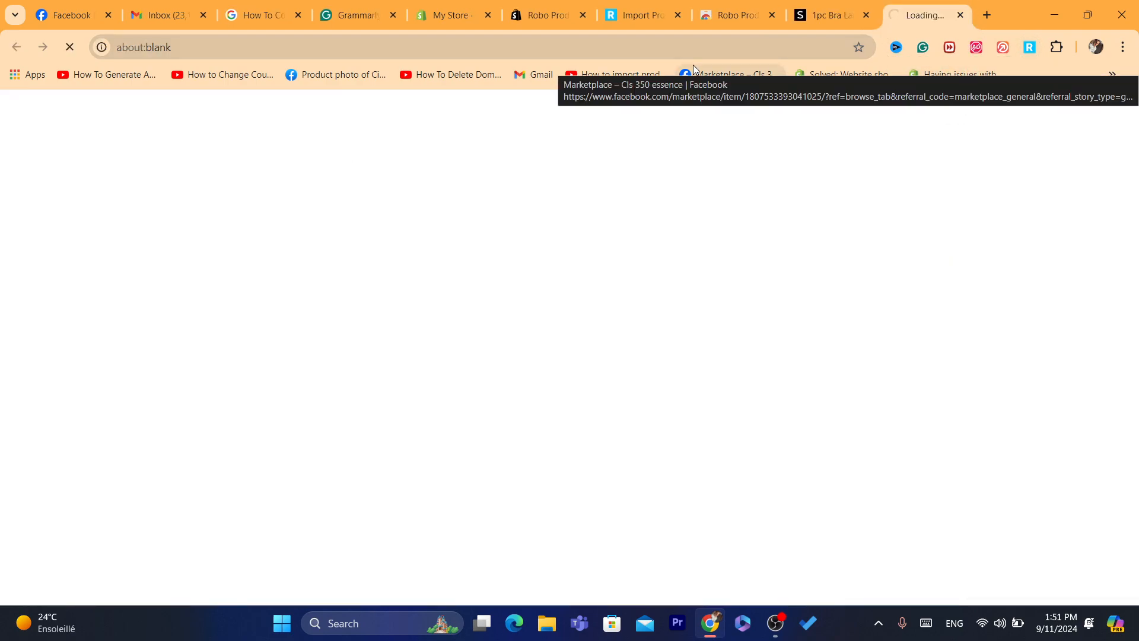
click(679, 47)
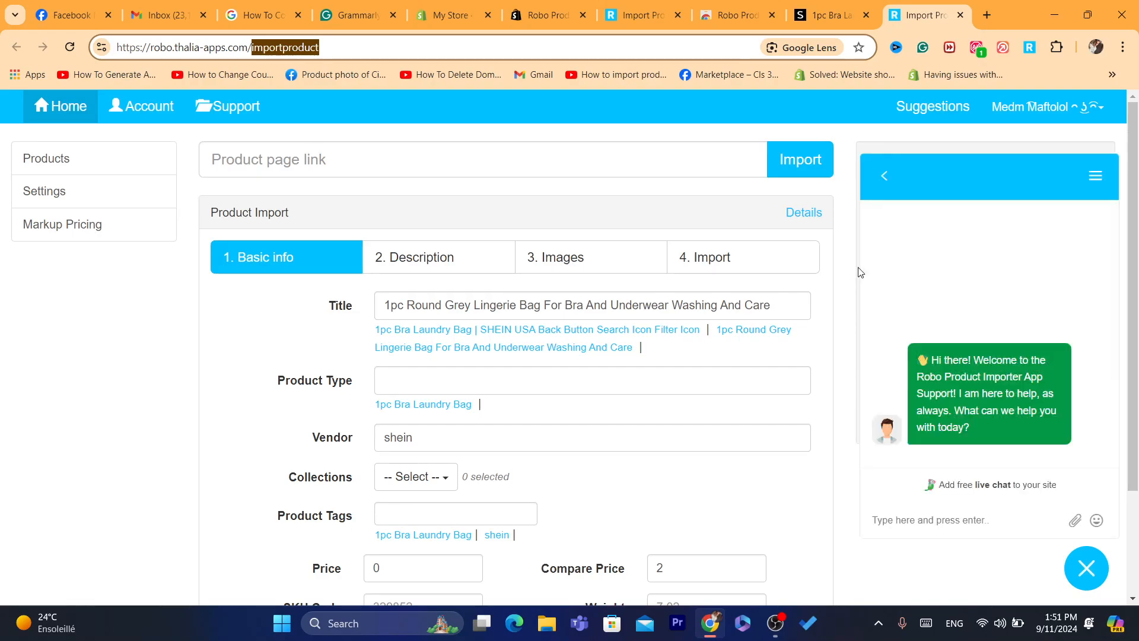
Check the basic info in the lingerie bag's import form and close the support chat.
click(880, 177)
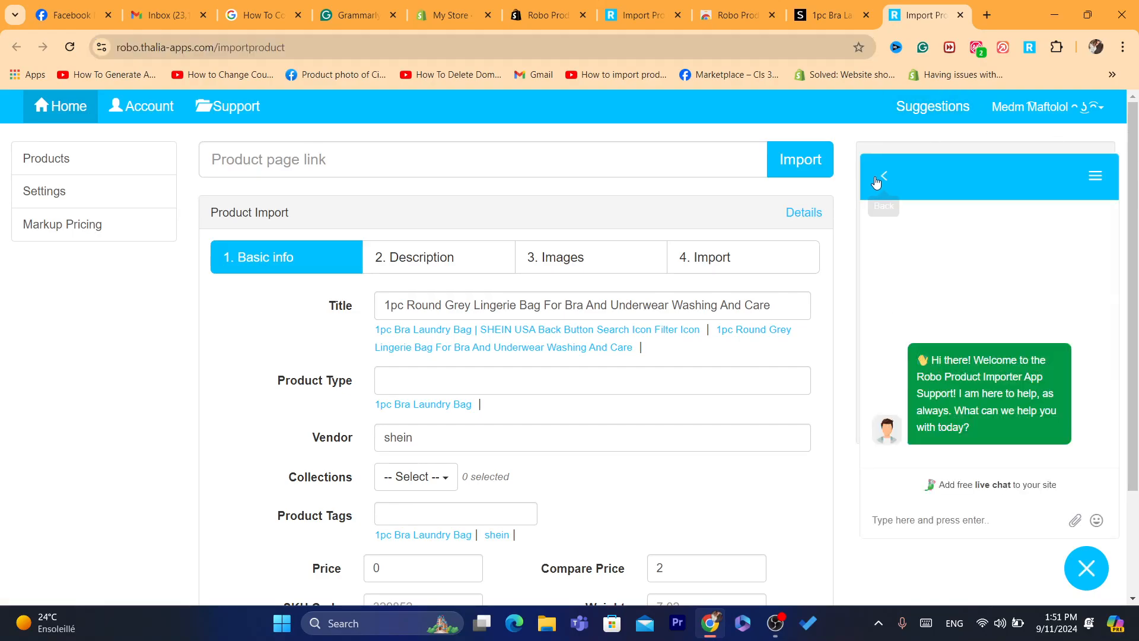
click(588, 270)
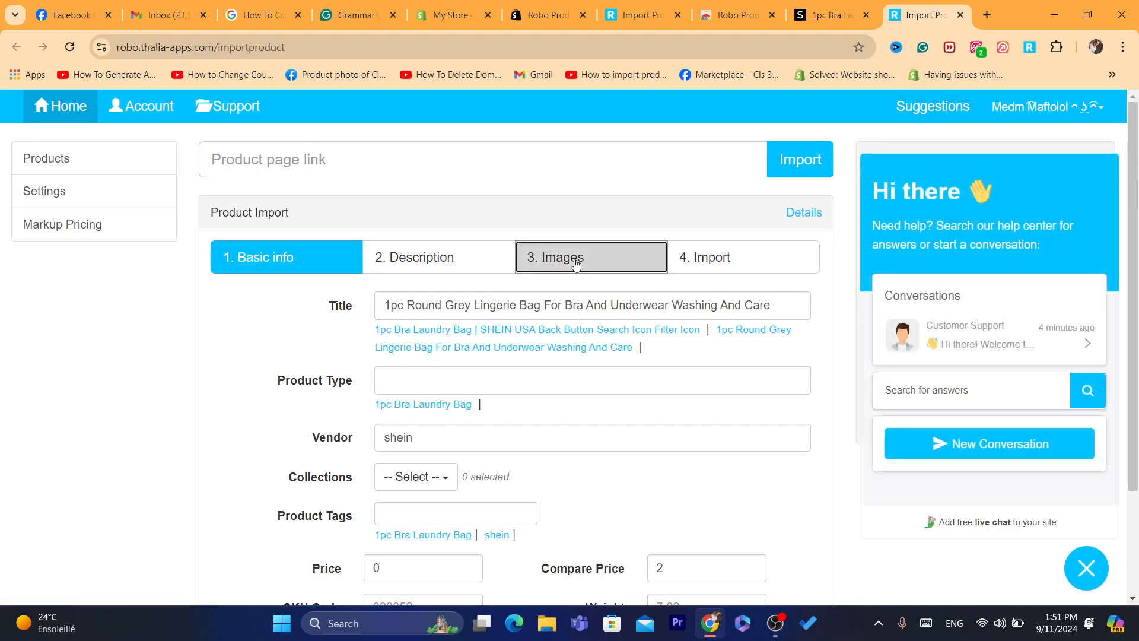
click(350, 259)
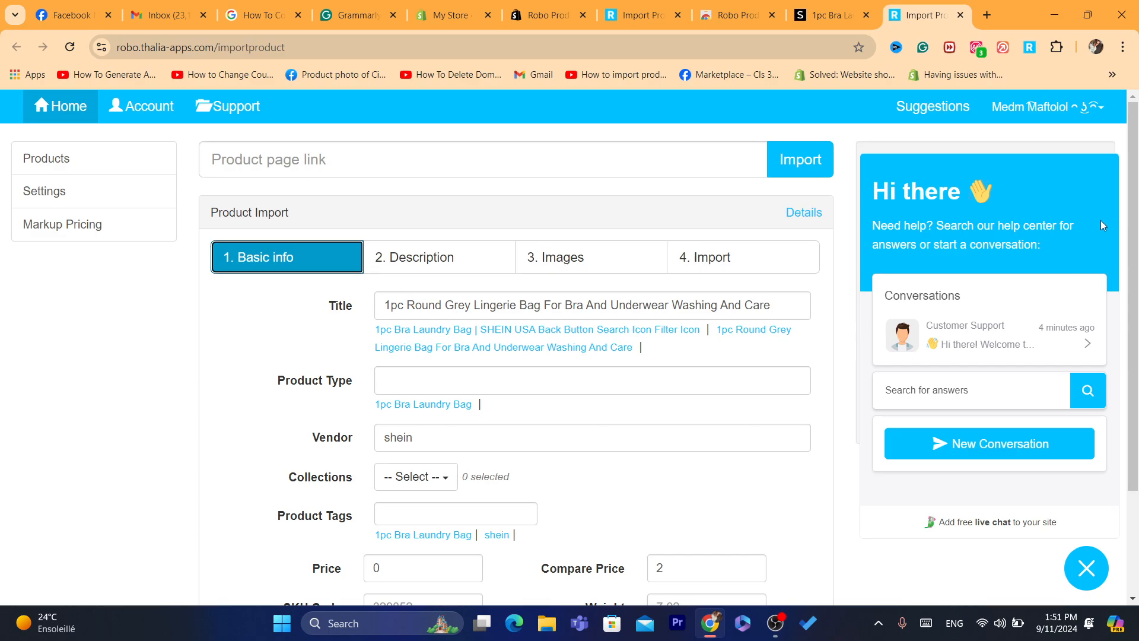
scroll(1136, 215, down, 2)
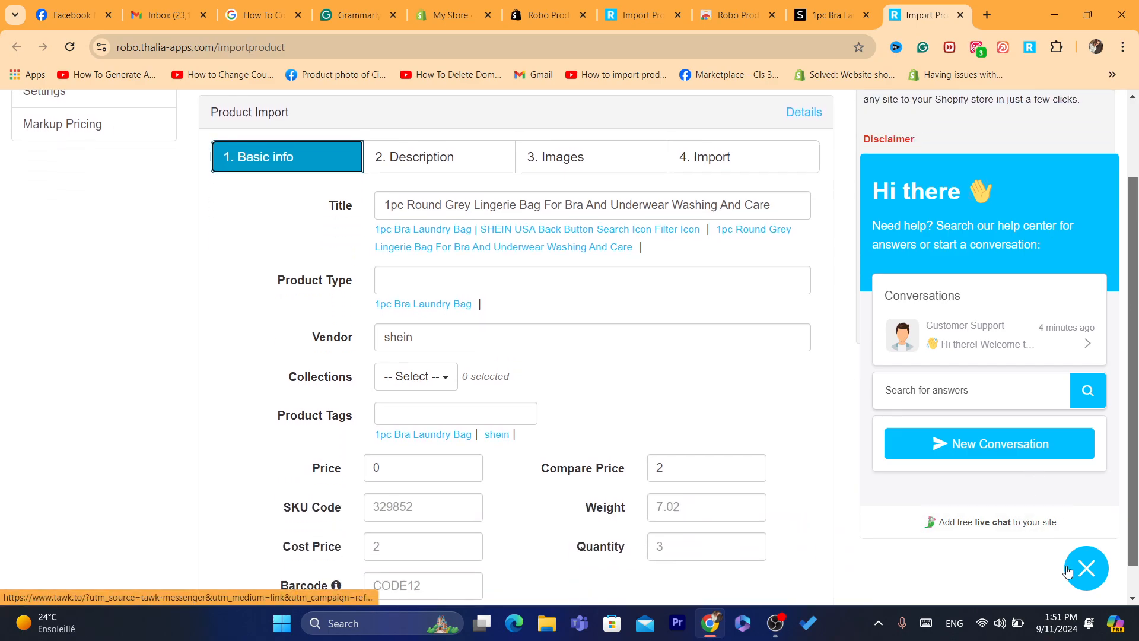
click(1068, 571)
Read the Disclaimer beside the import form about data accuracy, reporting errors and importing variants.
scroll(839, 263, up, 1)
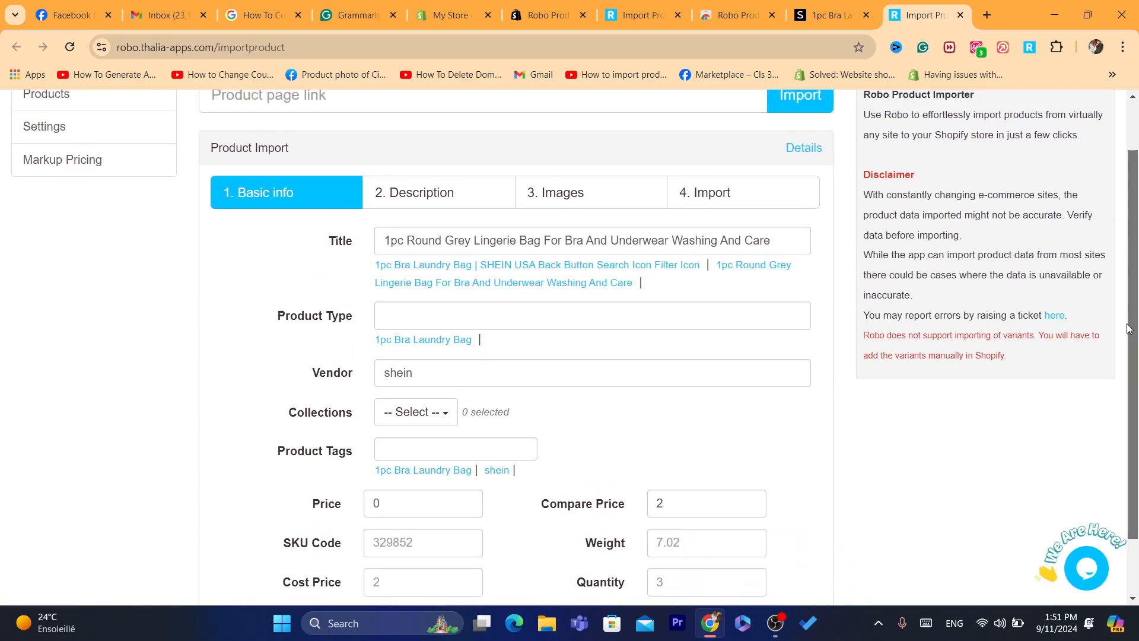
drag(865, 336, 1007, 364)
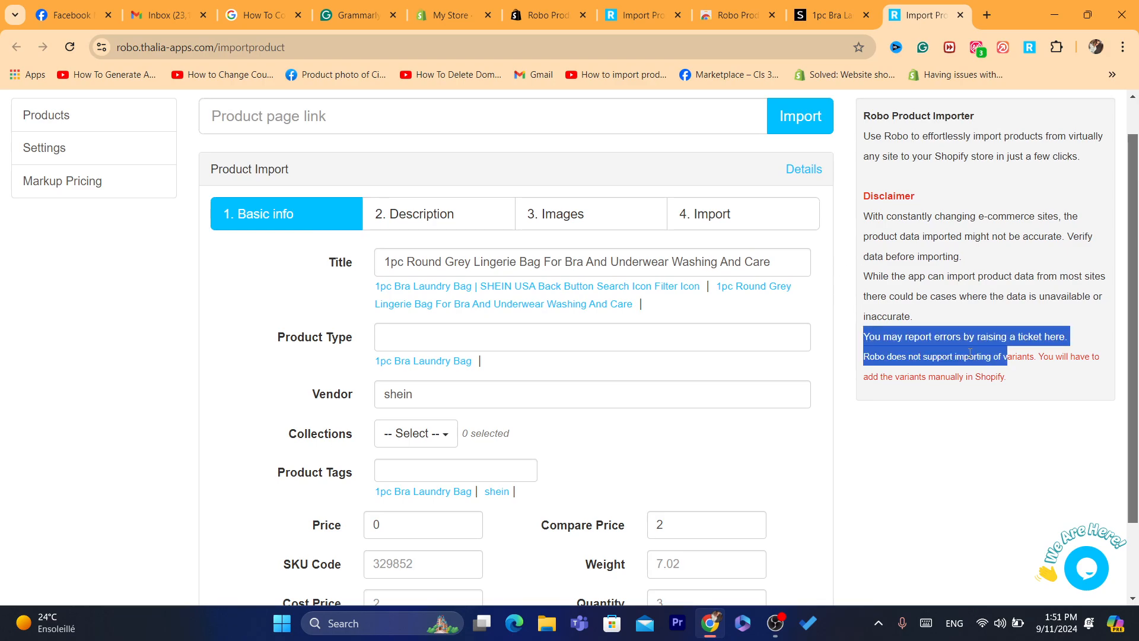
click(869, 341)
drag(870, 341, 997, 341)
click(1012, 361)
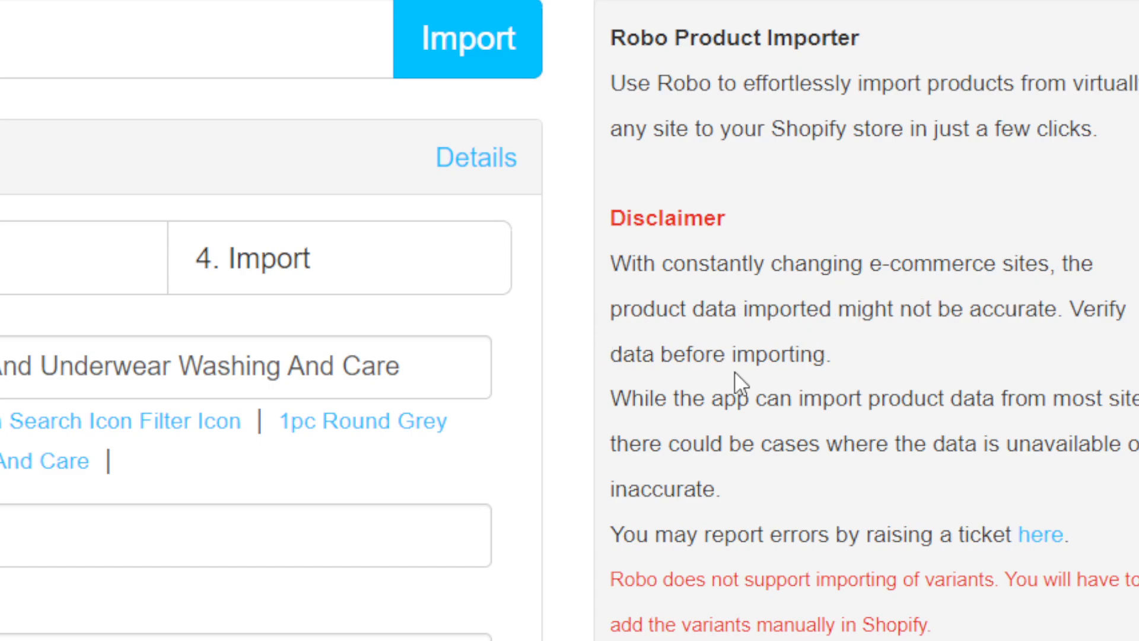
drag(631, 399, 1023, 514)
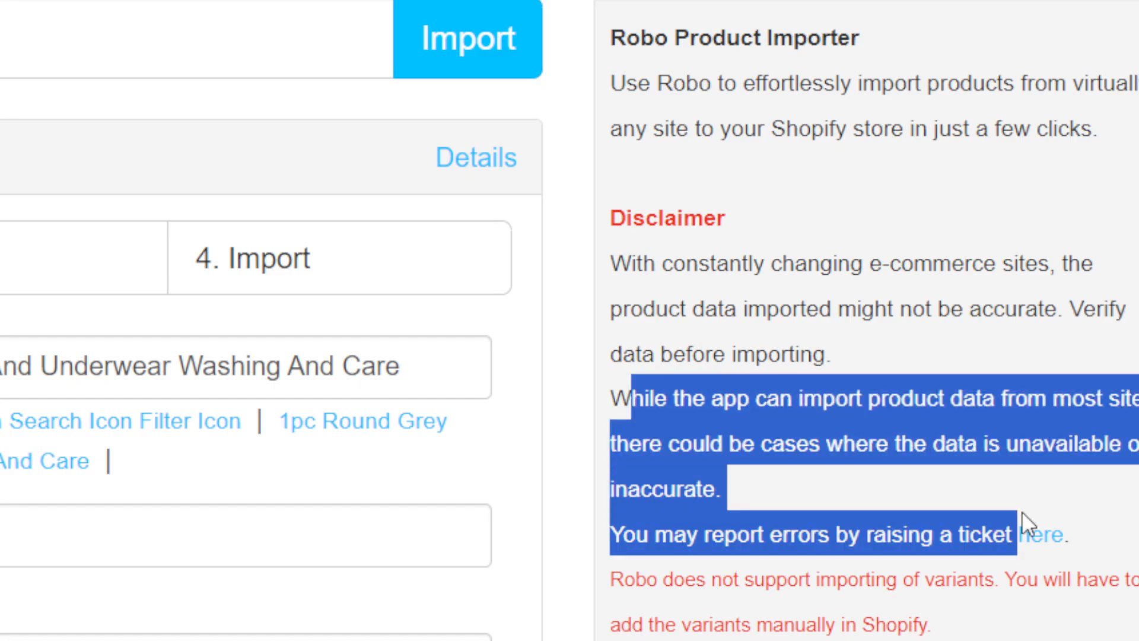
click(945, 440)
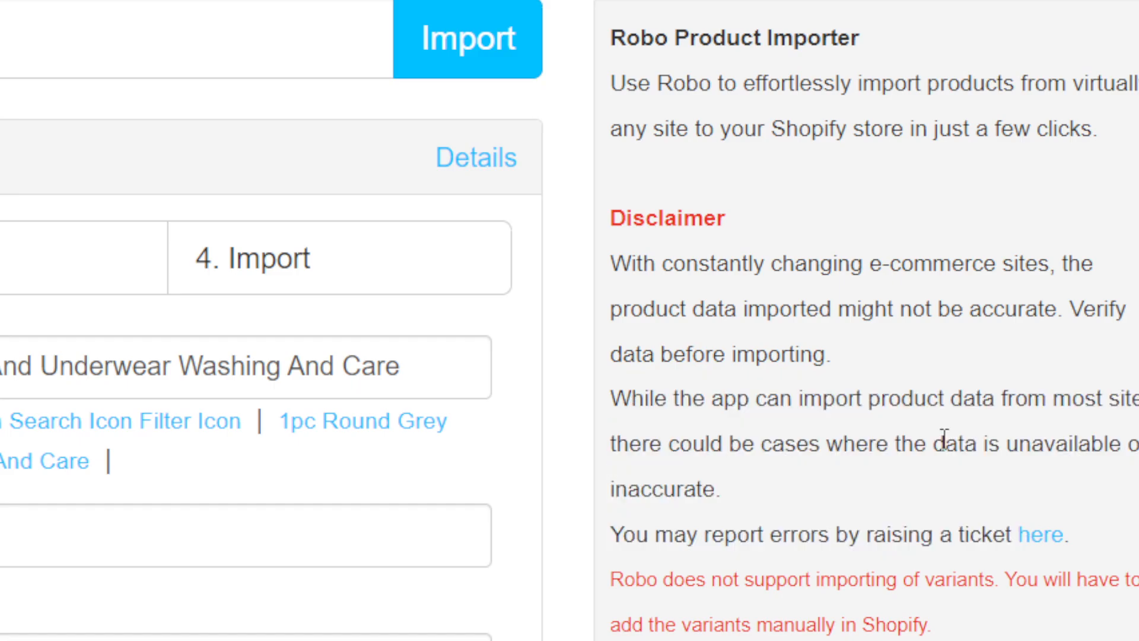
drag(661, 445, 837, 490)
click(838, 490)
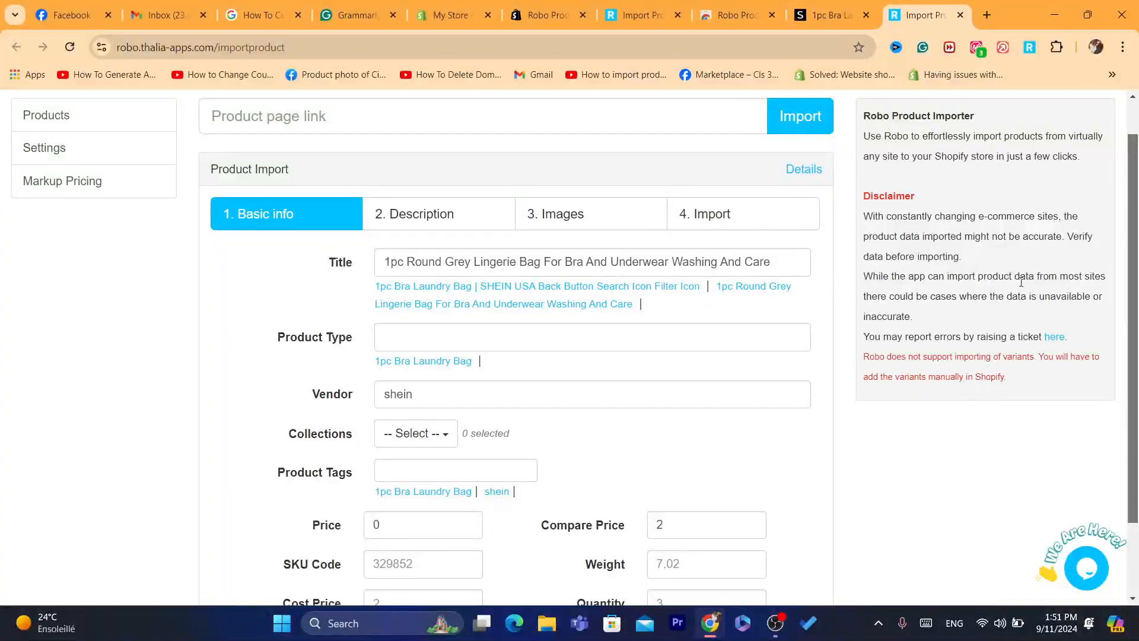
Examine the Images, Basic info and Description sections of the lingerie bag's import form.
drag(1137, 259, 1138, 270)
scroll(1007, 270, down, 1)
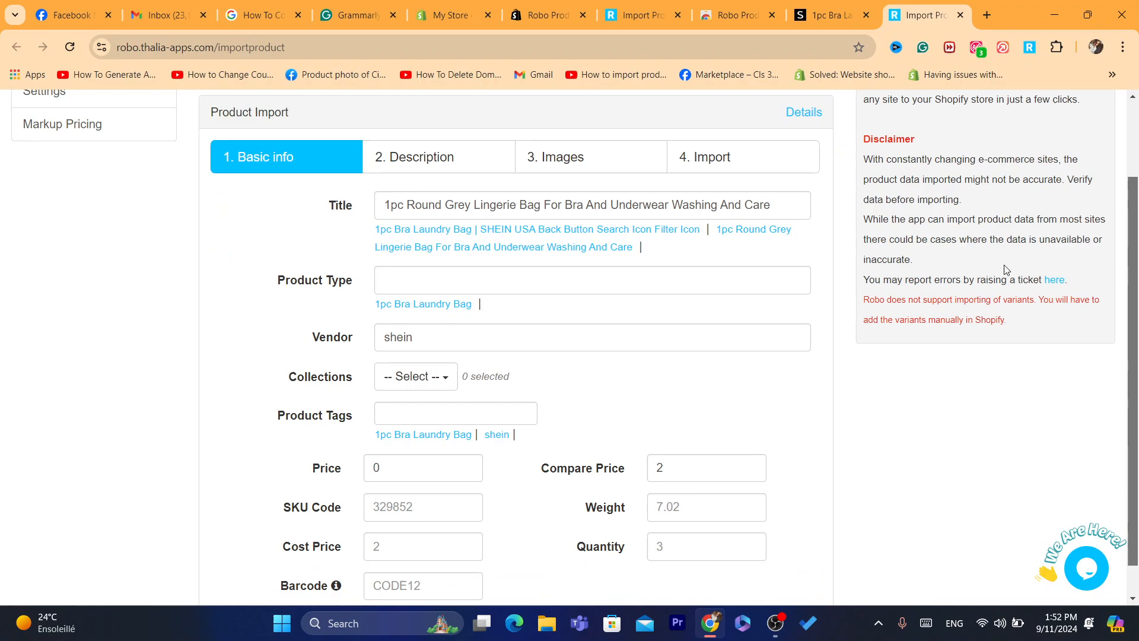
click(532, 166)
click(425, 147)
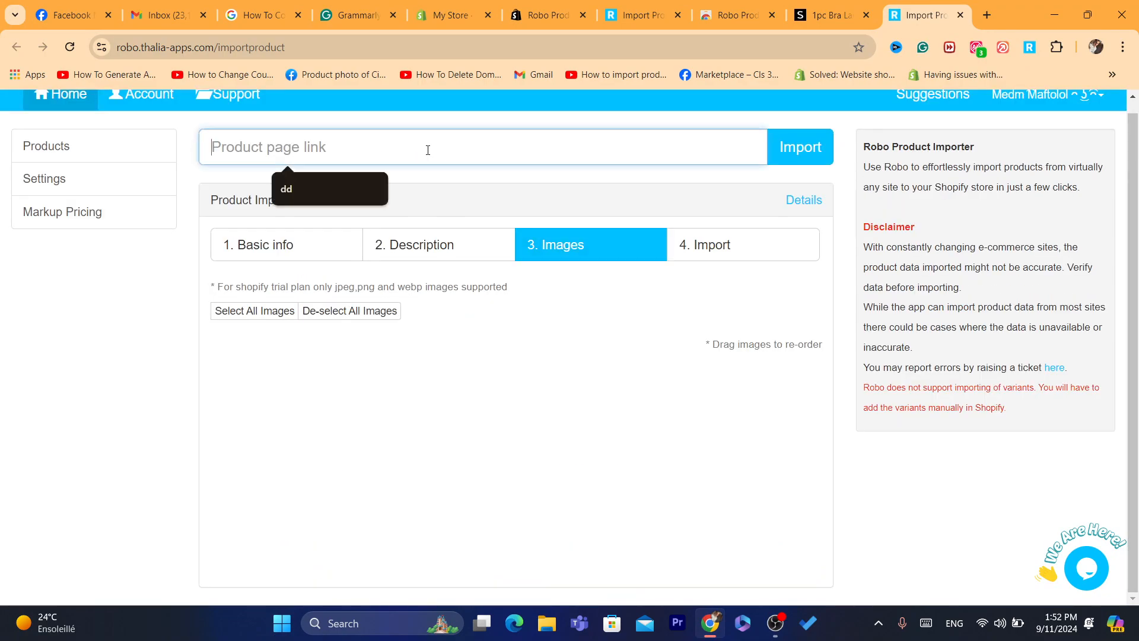
click(308, 246)
scroll(716, 251, down, 1)
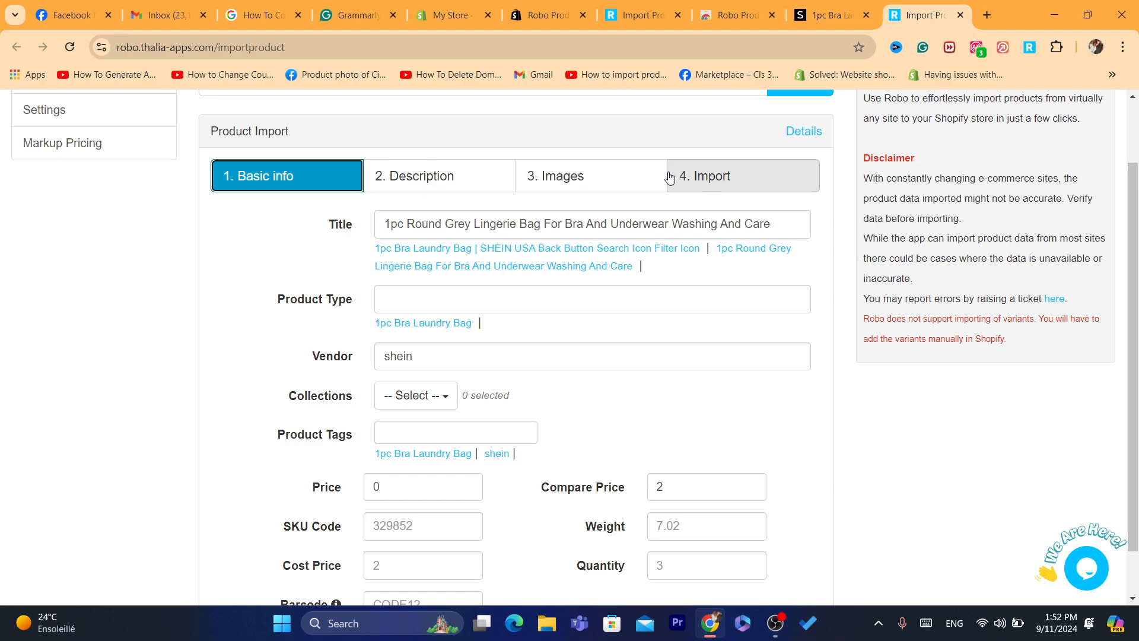
click(430, 175)
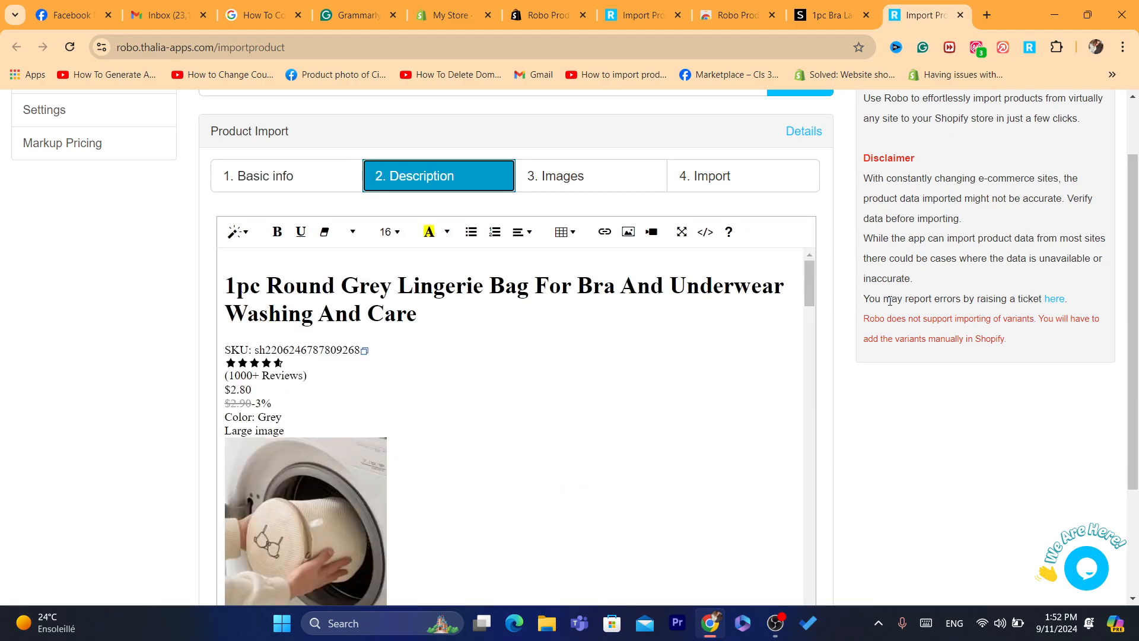
drag(819, 303, 799, 224)
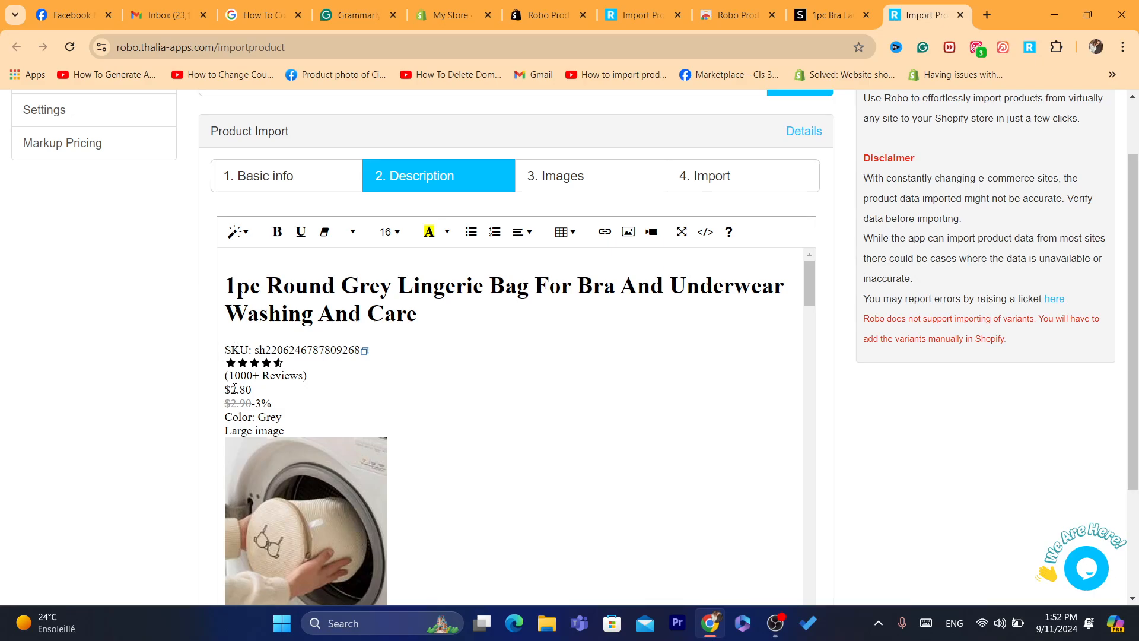
drag(247, 390, 314, 402)
click(315, 402)
Check the Images section once more and add the lingerie bag to Shopify.
click(578, 178)
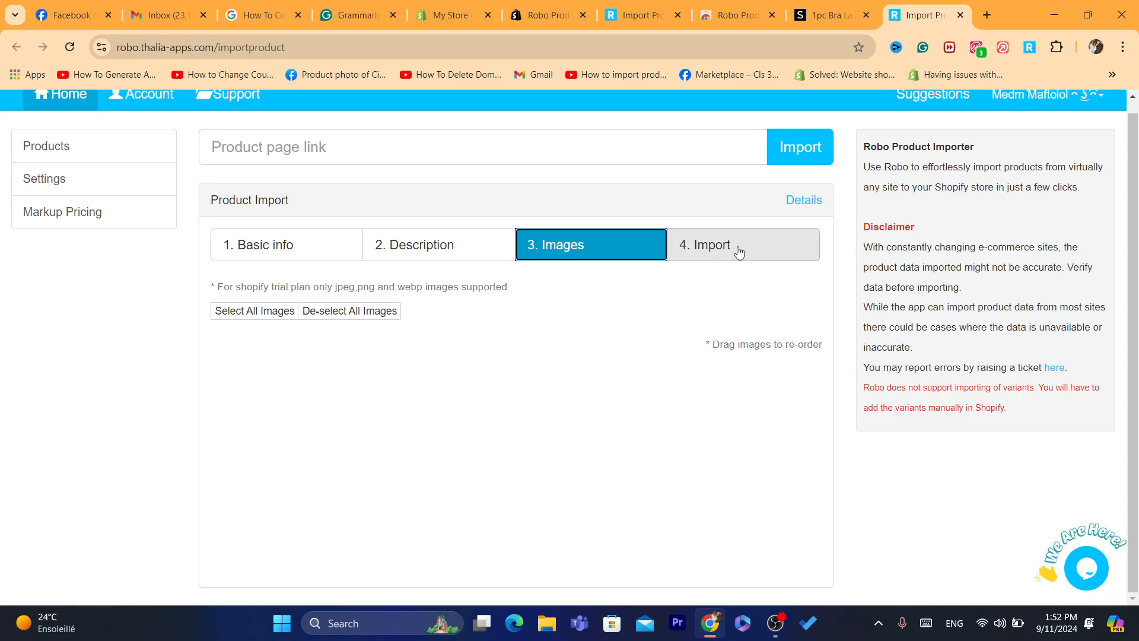
click(753, 257)
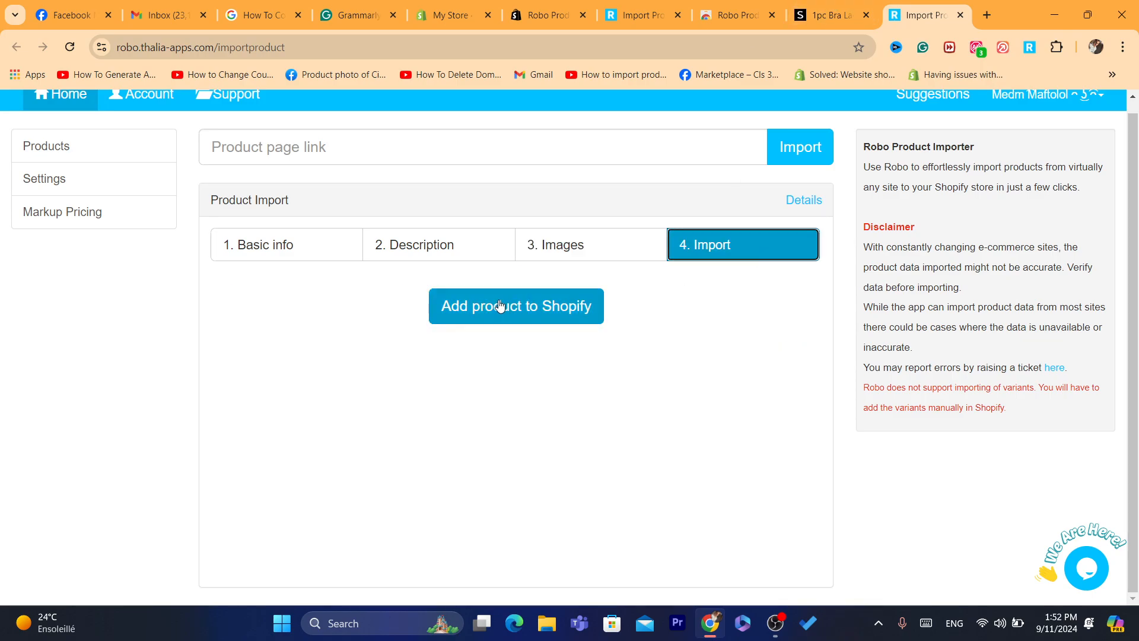
click(516, 306)
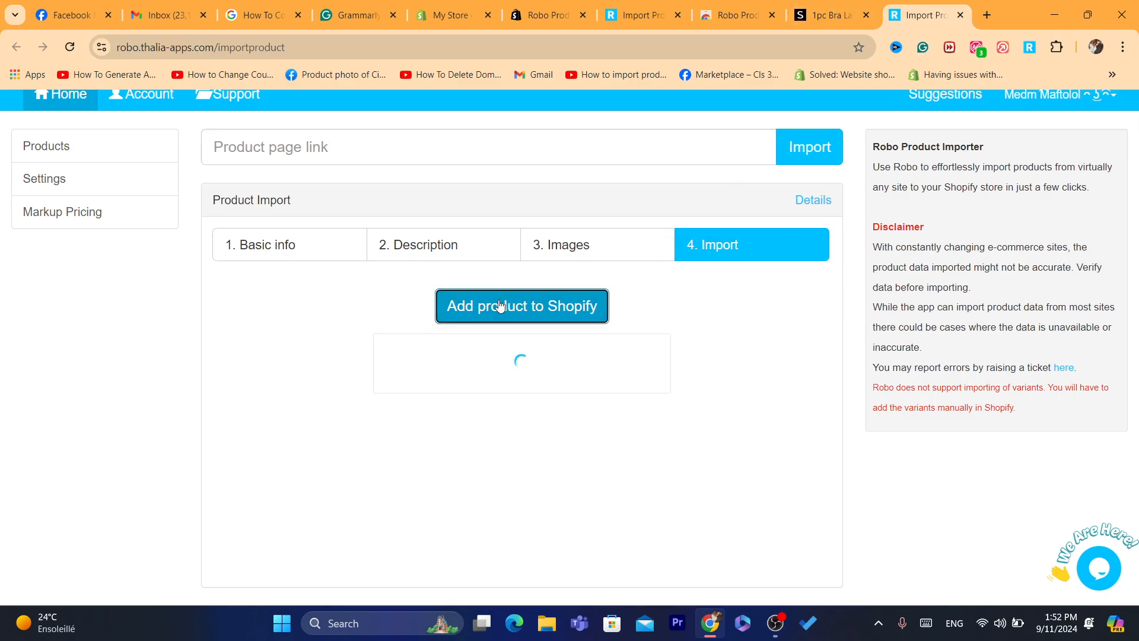
Set the lingerie bag's price to 20 and its compare price to 8 in the basic info.
click(282, 244)
drag(1138, 230, 1138, 263)
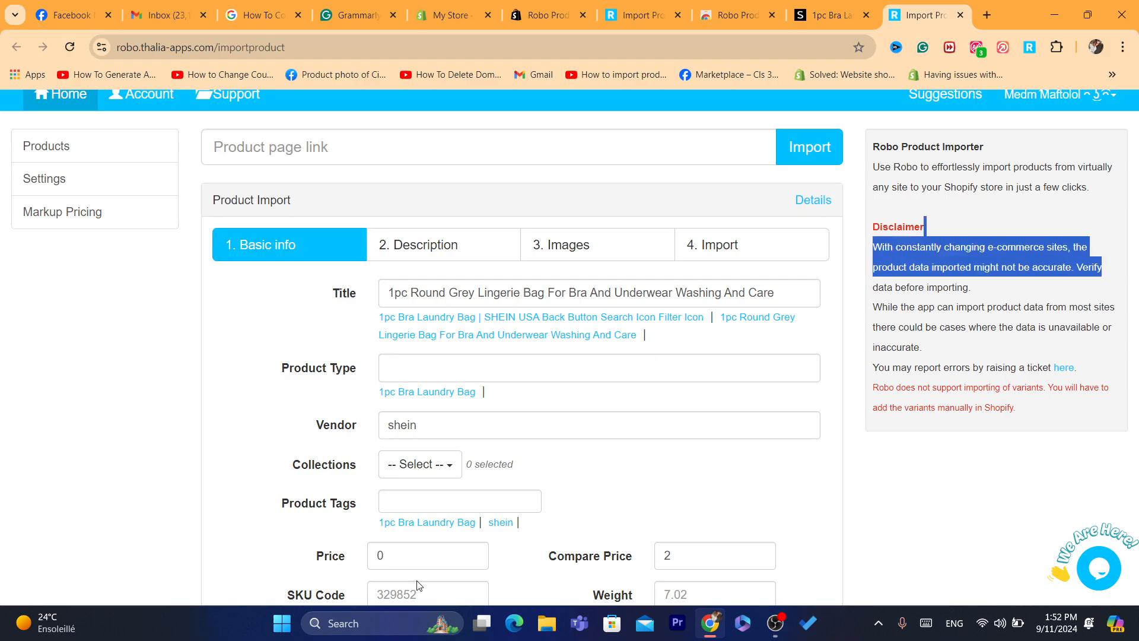
click(421, 564)
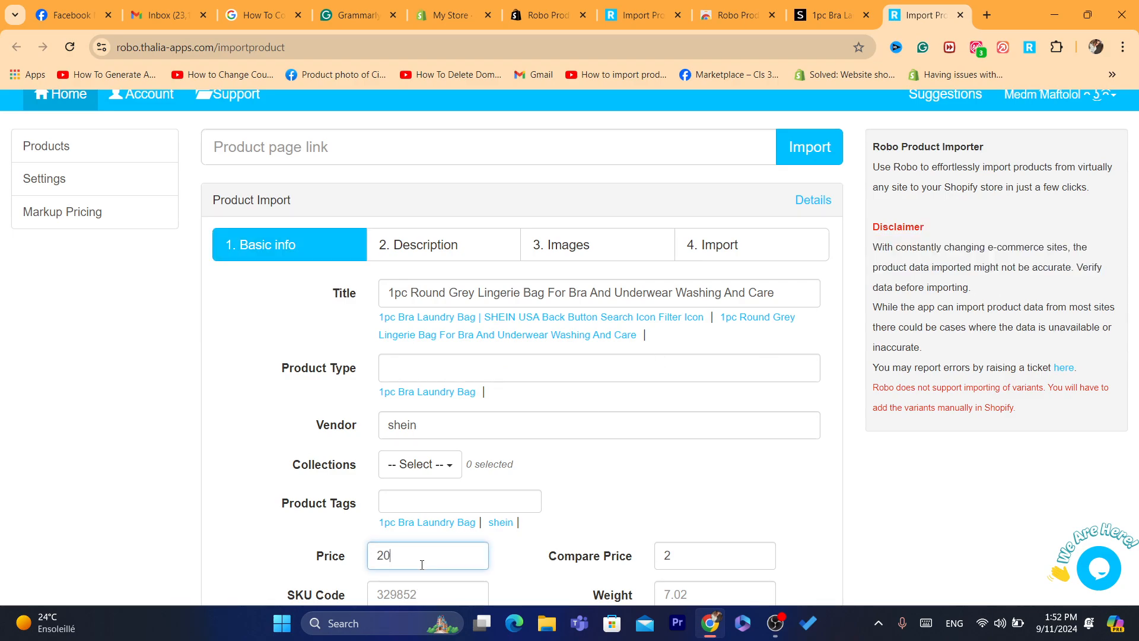
drag(1138, 358, 1115, 416)
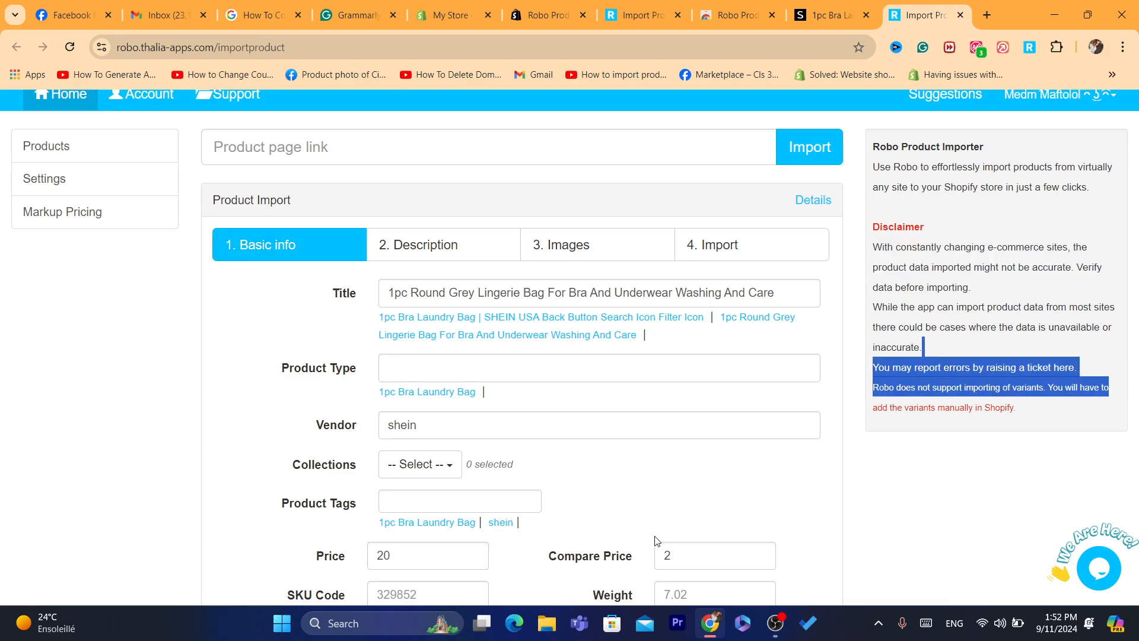
double_click(693, 556)
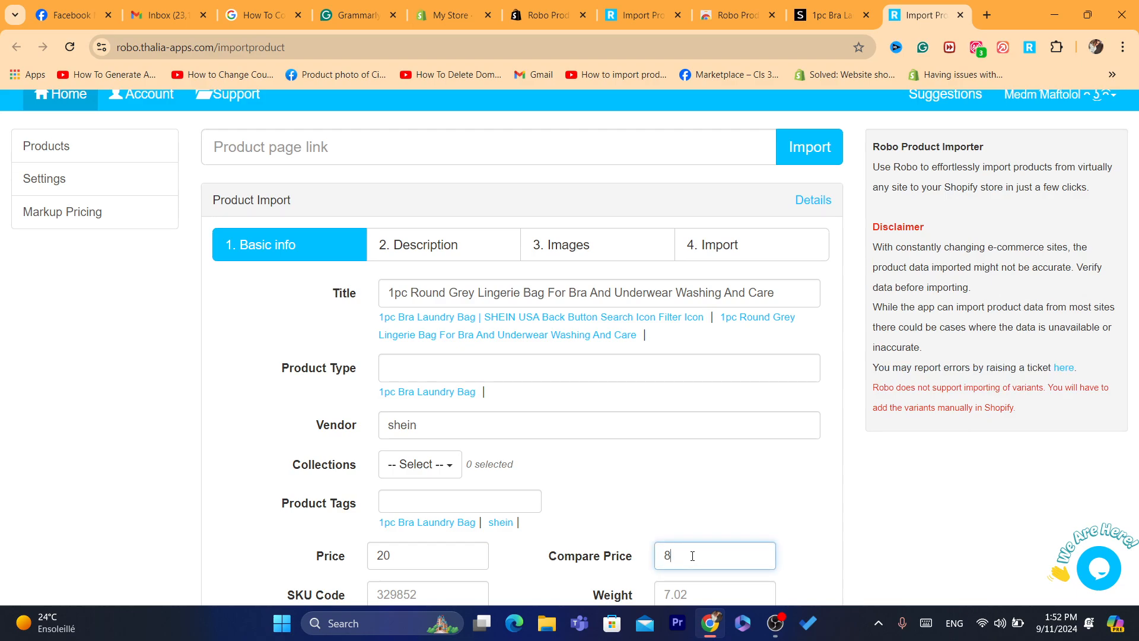
Try to add the lingerie bag to Shopify again and return to its basic info.
click(712, 246)
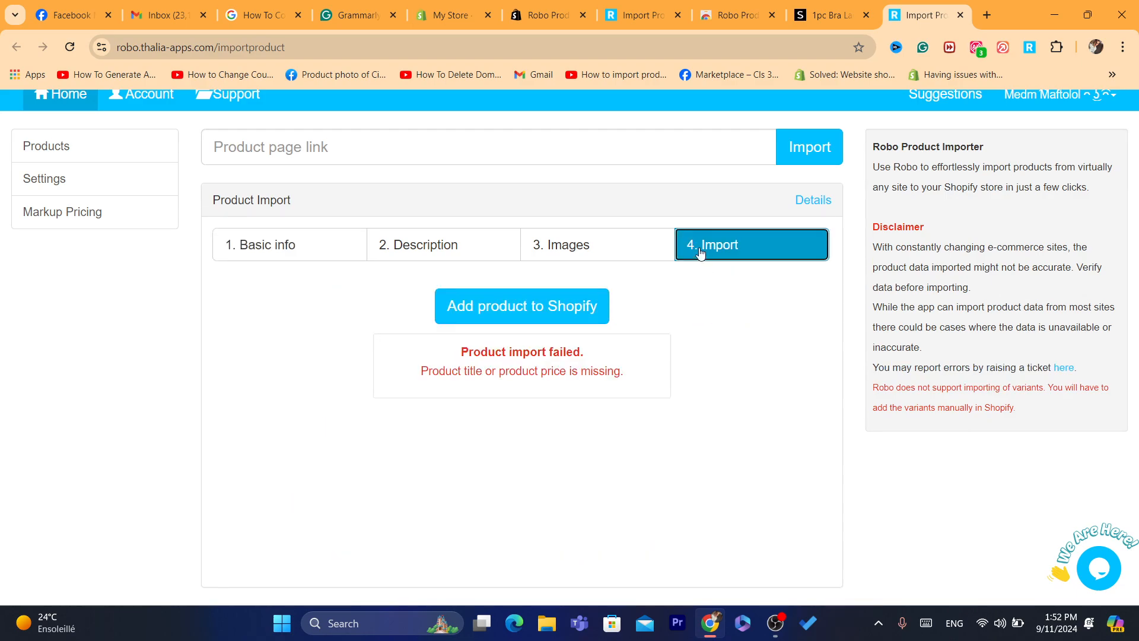
click(521, 313)
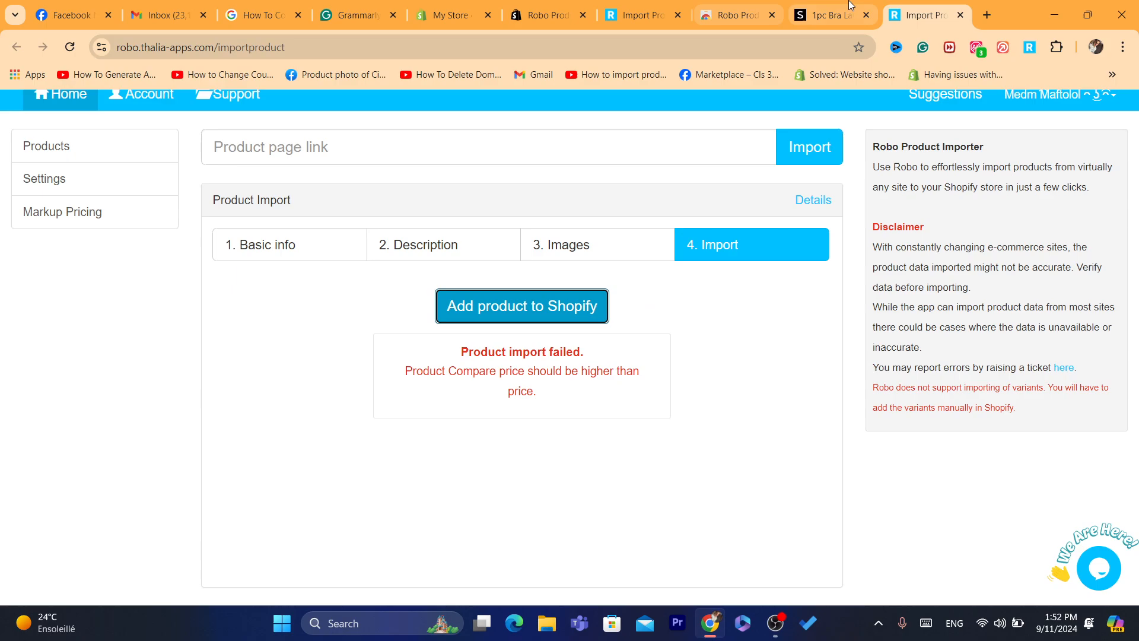
click(362, 245)
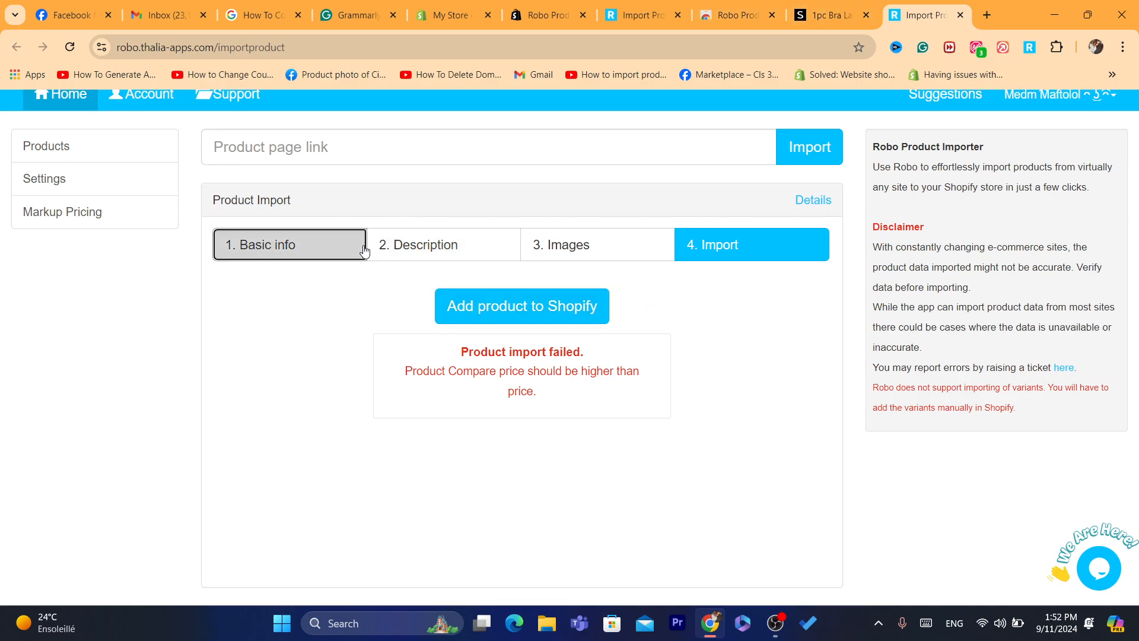
Go back to Shein, load more of the suggested items and open the 1PC Foldable Drying Rack product.
click(802, 7)
drag(1134, 143, 1136, 455)
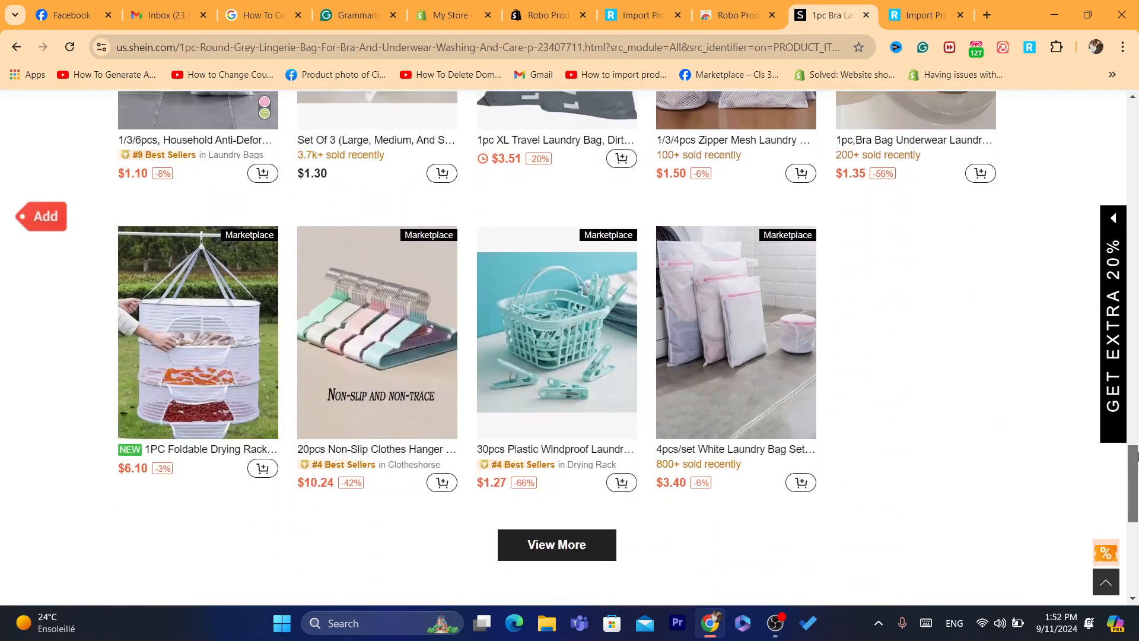
click(543, 545)
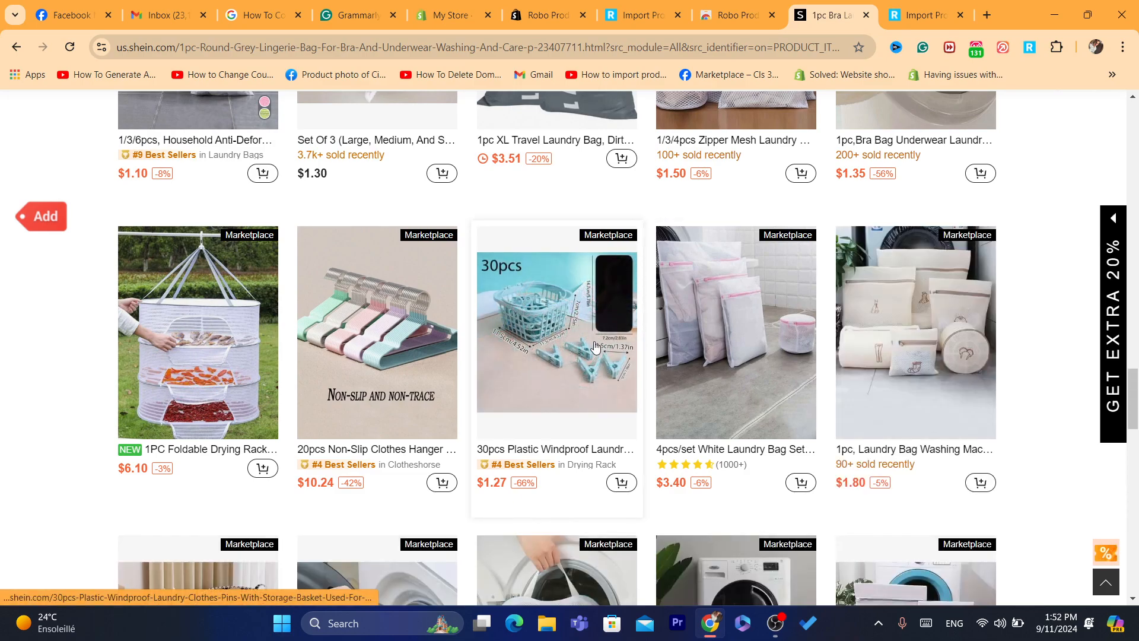
scroll(168, 143, down, 4)
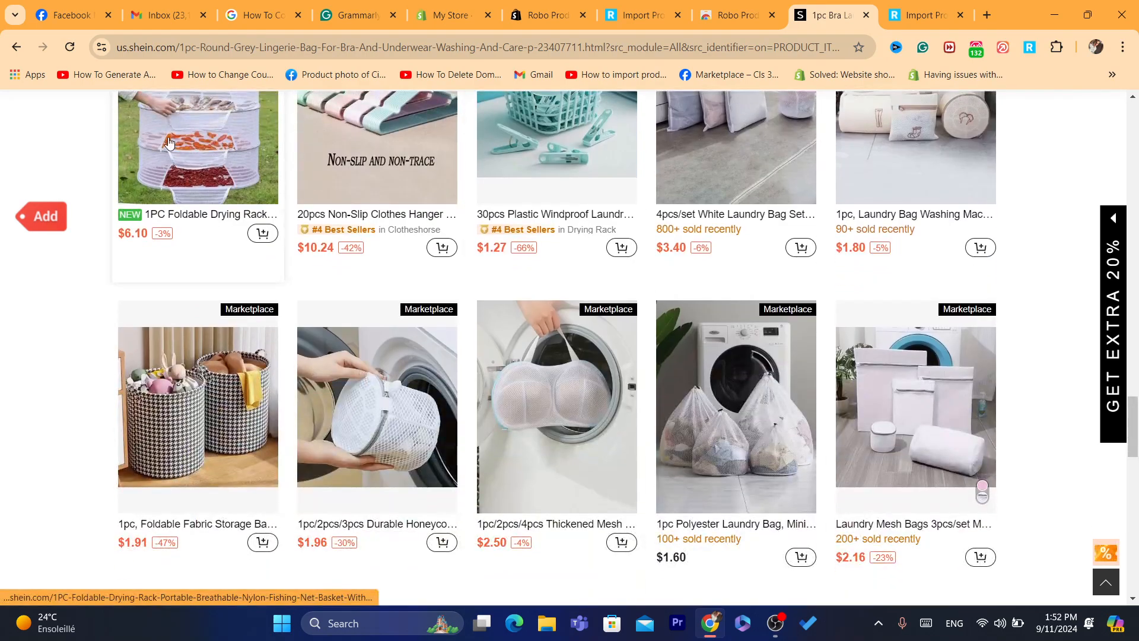
click(168, 142)
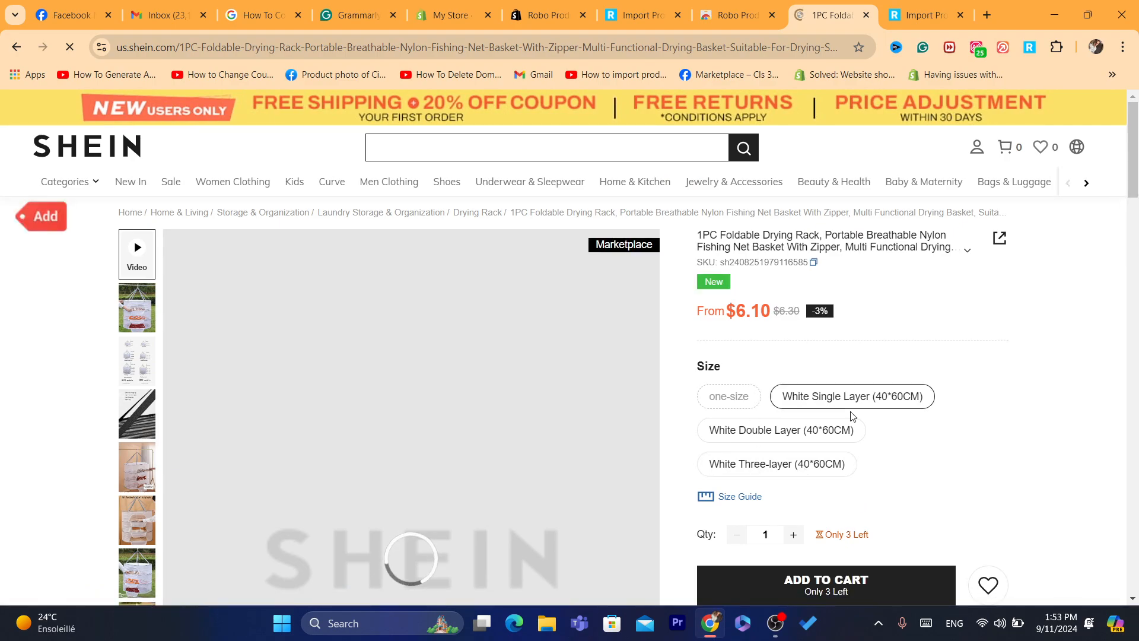
Choose the White Single Layer (40*60CM) size and send the drying rack to the import form with the Robo extension.
click(831, 396)
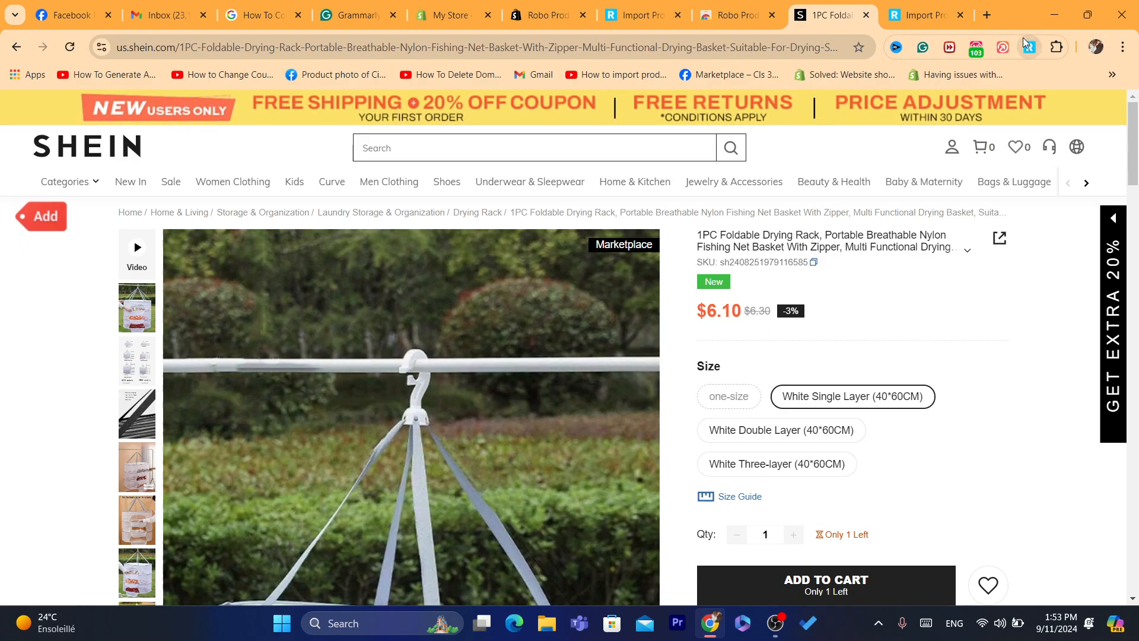
click(1029, 47)
click(929, 126)
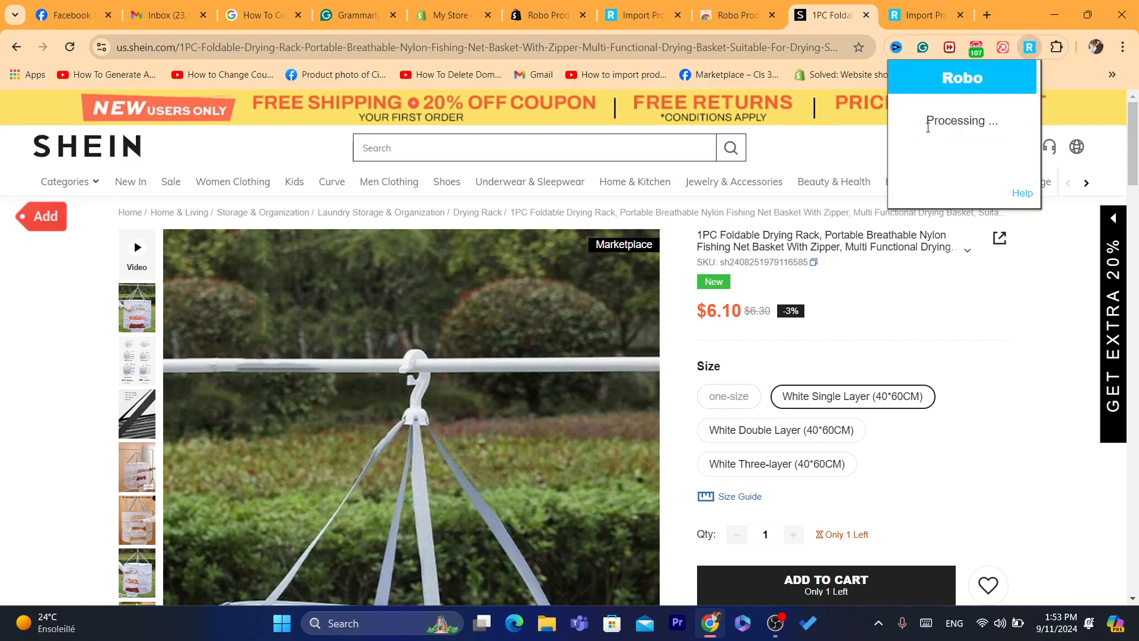
click(768, 47)
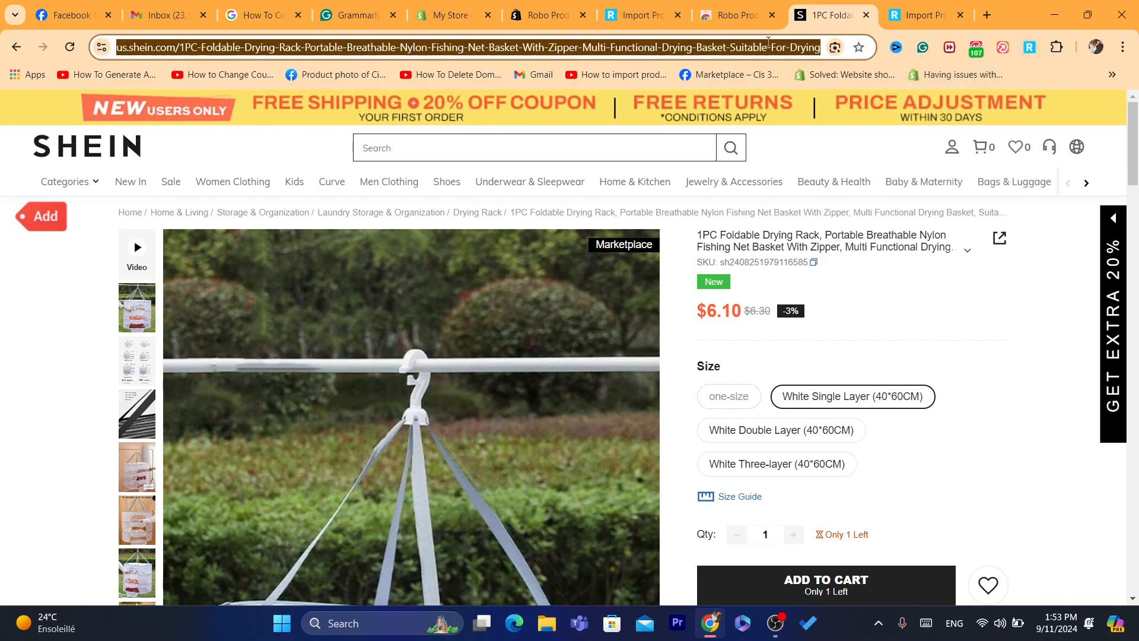
double_click(768, 46)
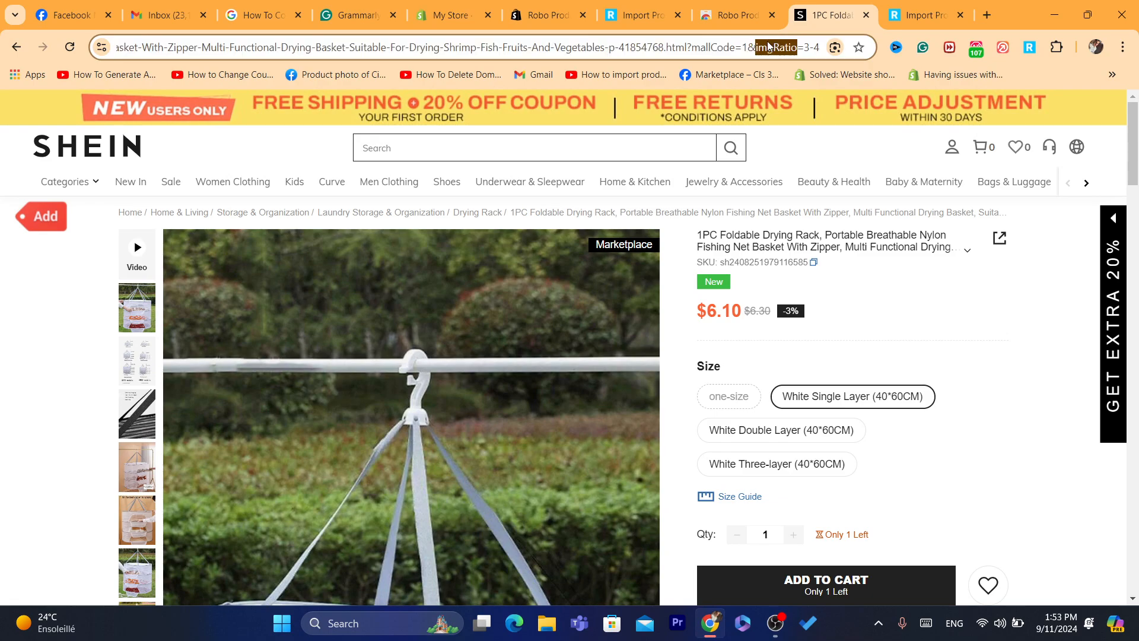
click(1030, 47)
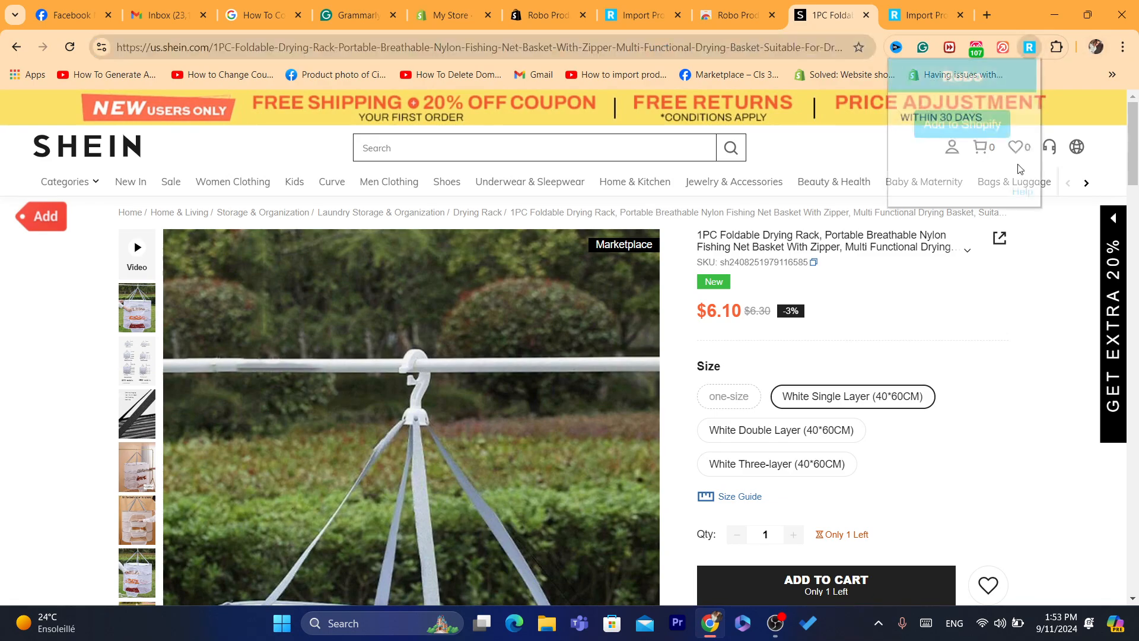
click(953, 124)
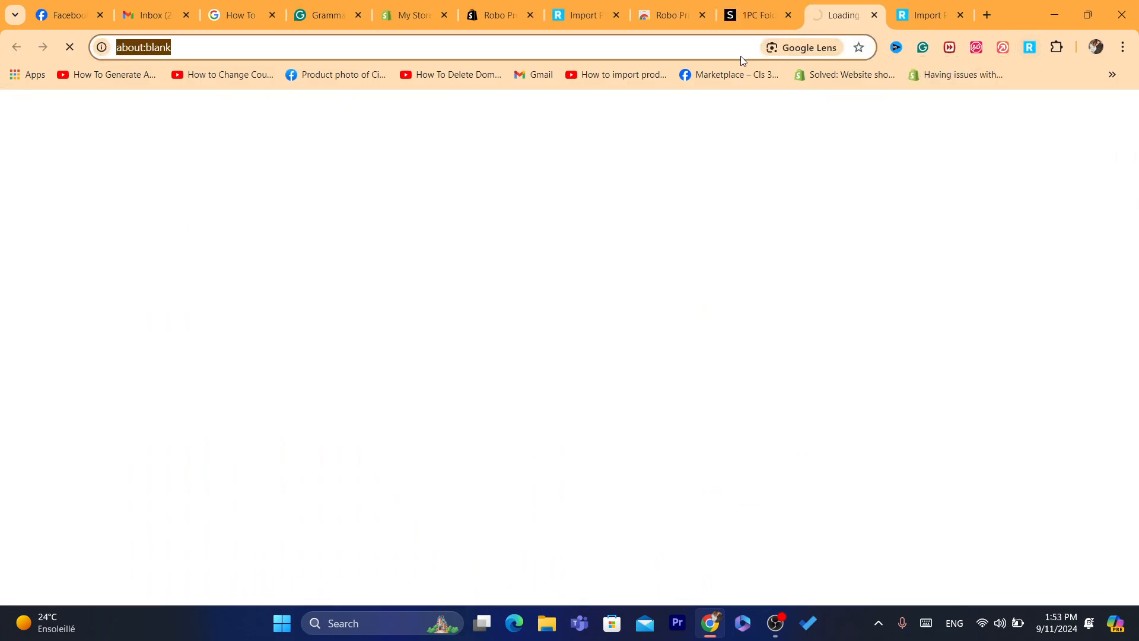
click(698, 47)
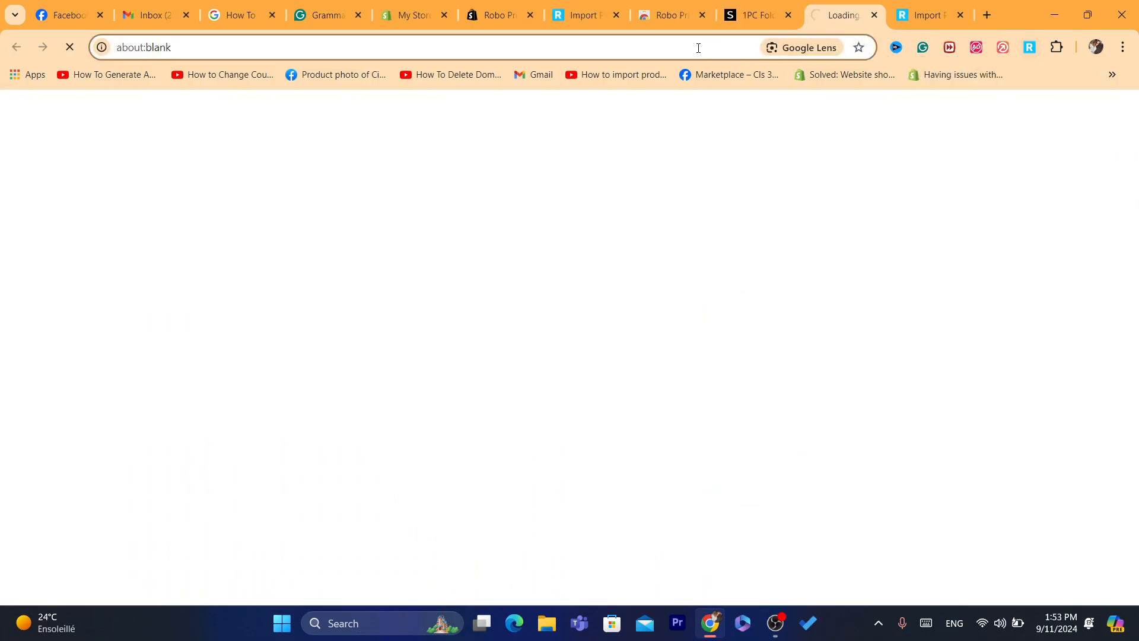
click(572, 254)
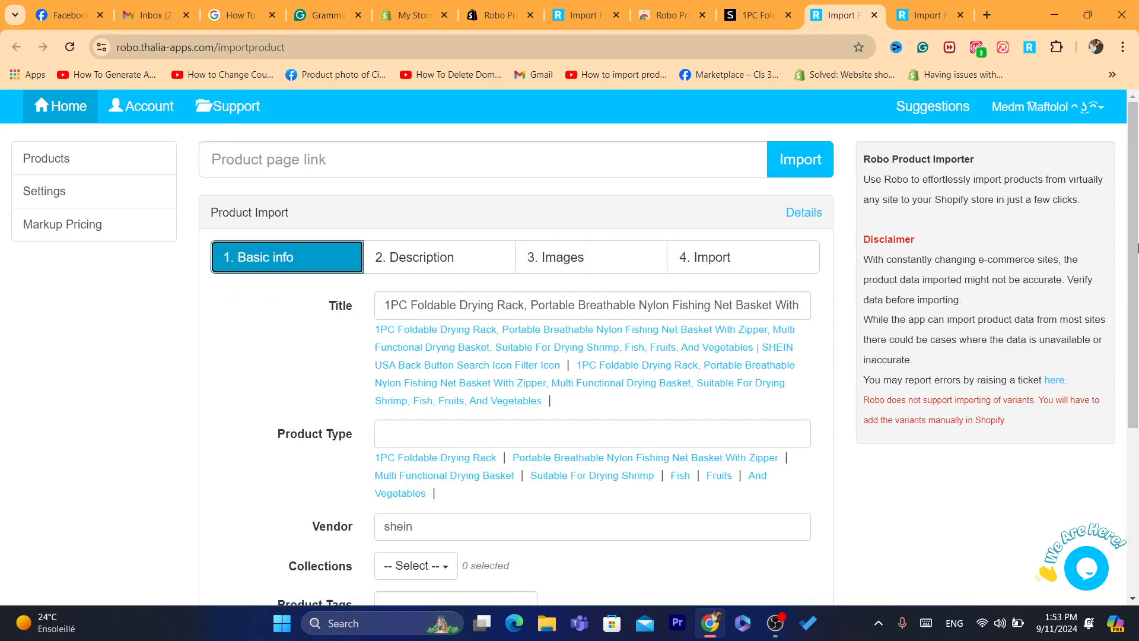
Set the drying rack's price to 10 and try to add it to Shopify.
drag(1138, 247, 1137, 374)
click(459, 500)
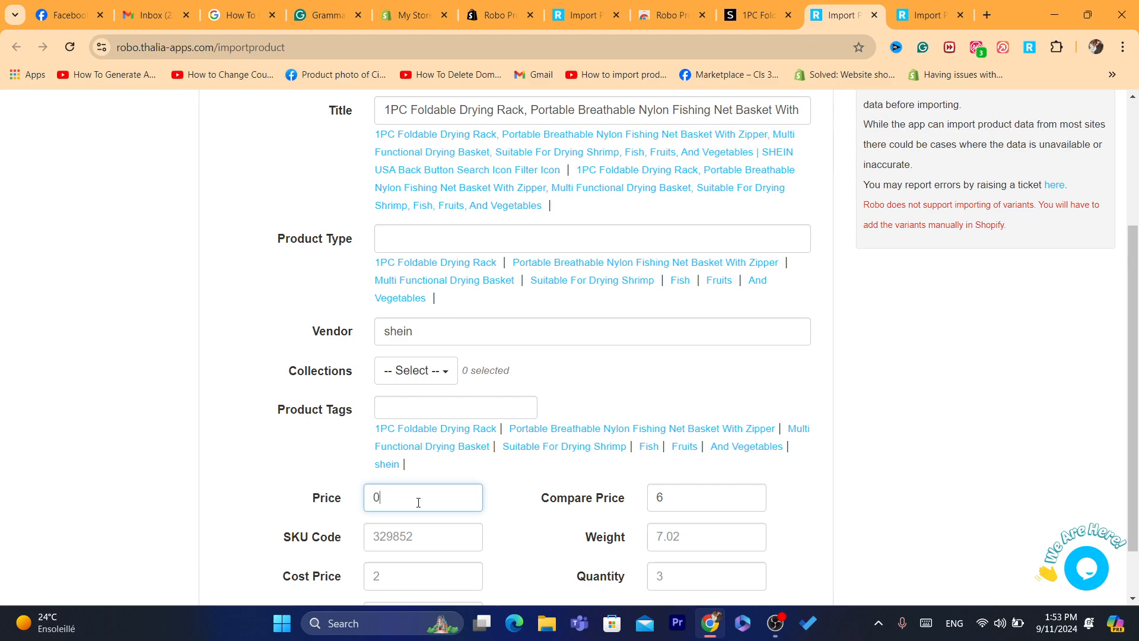
text(10)
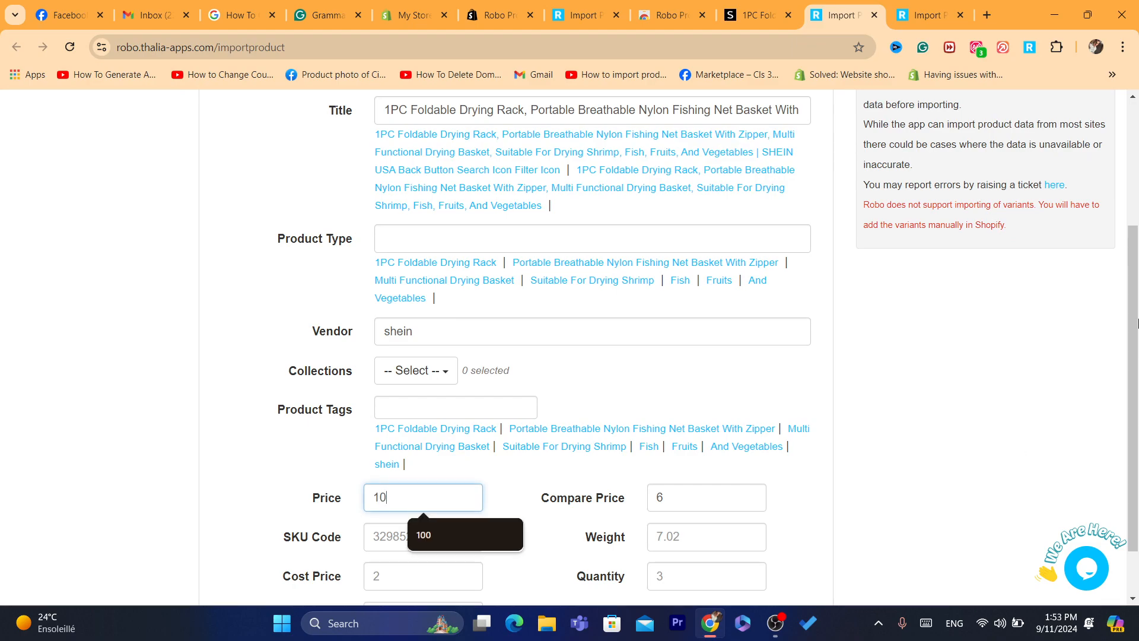
drag(1138, 324, 1137, 197)
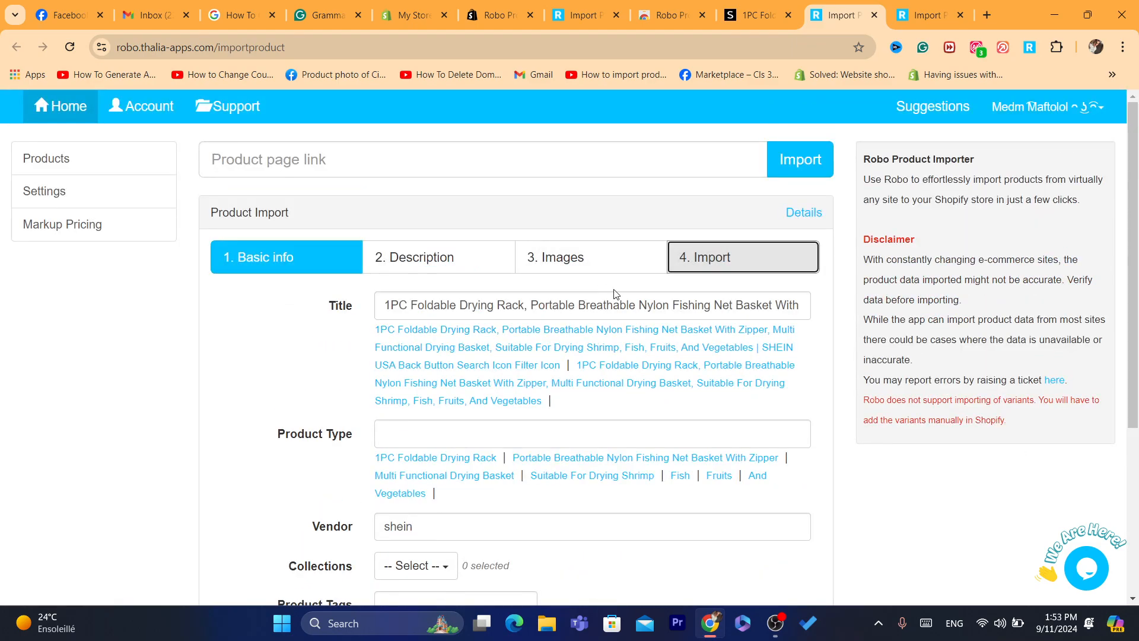
click(524, 317)
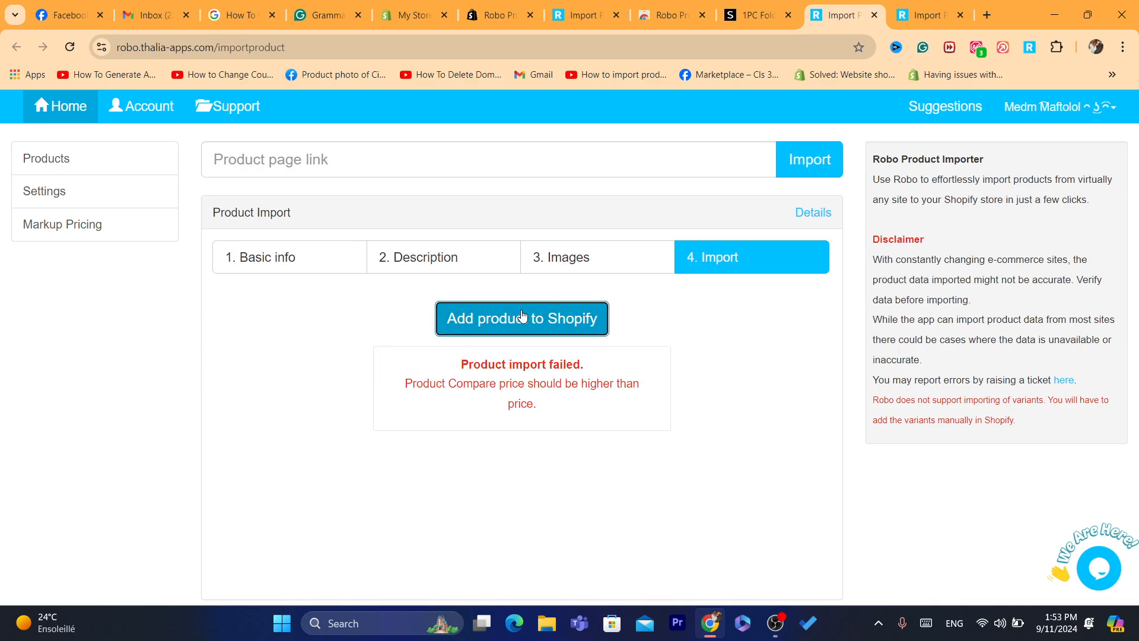
Return to the drying rack's basic info and reload the import form.
click(332, 265)
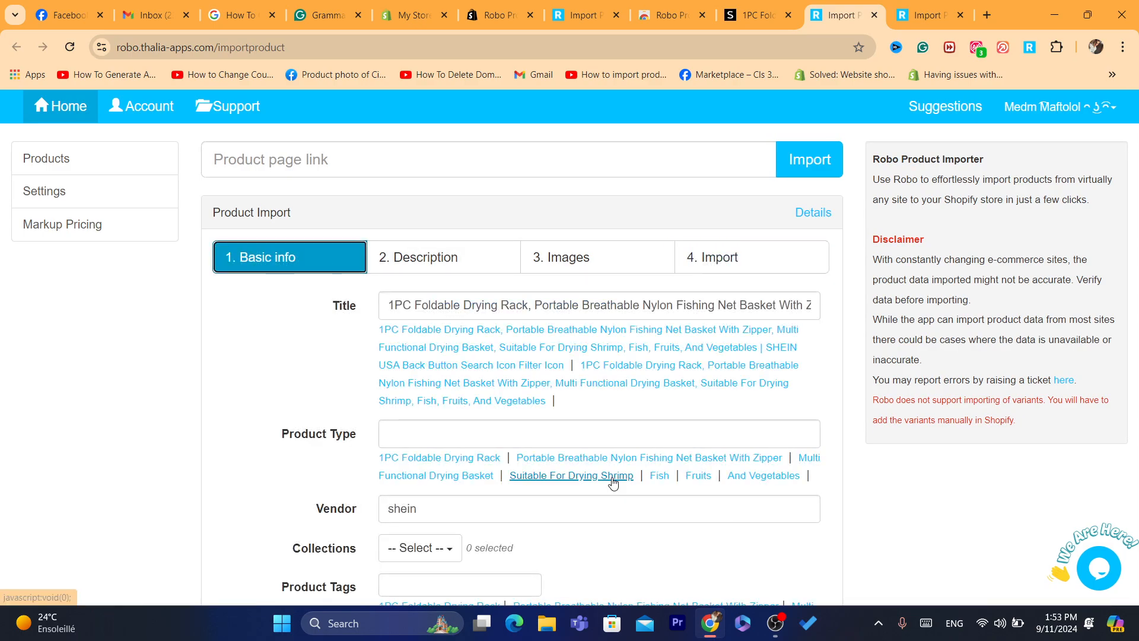
drag(1137, 283, 698, 402)
click(719, 566)
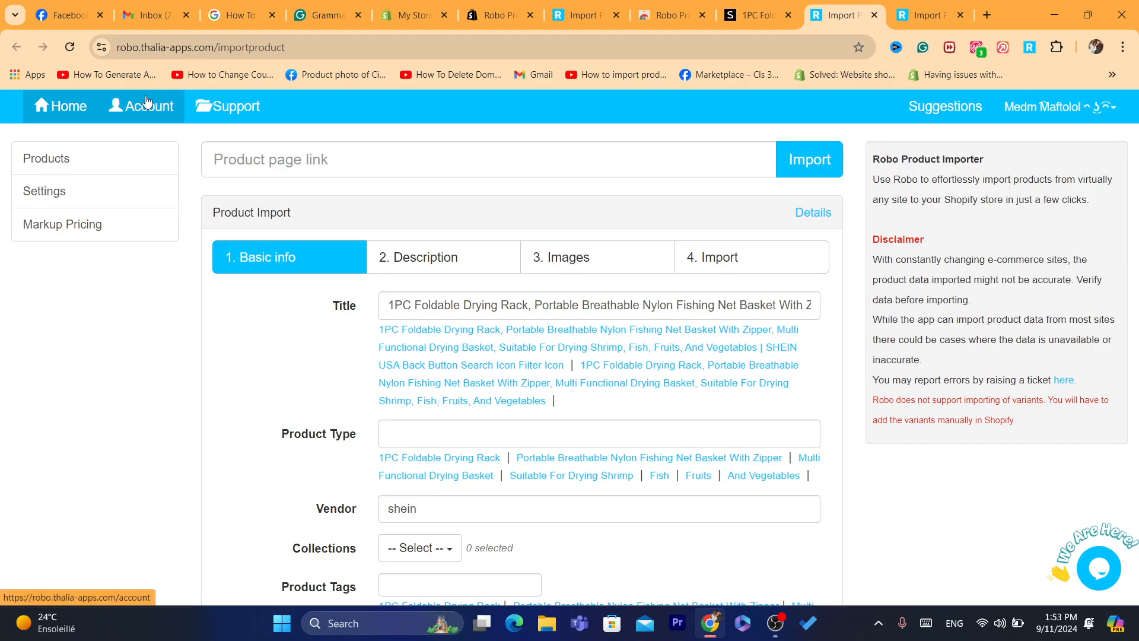
click(76, 50)
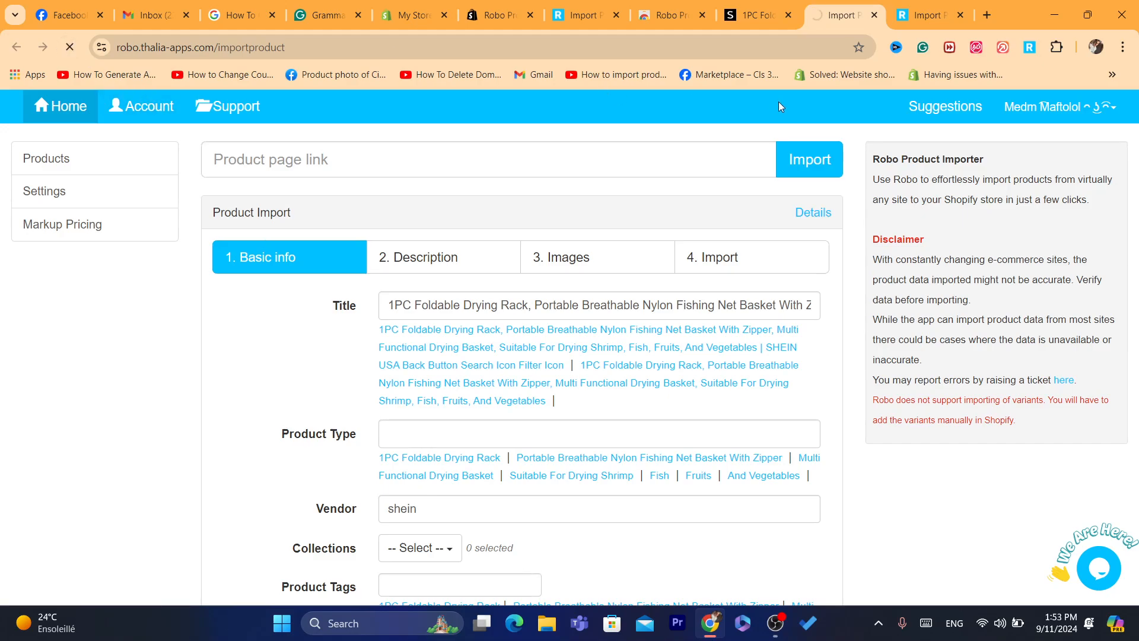
click(724, 46)
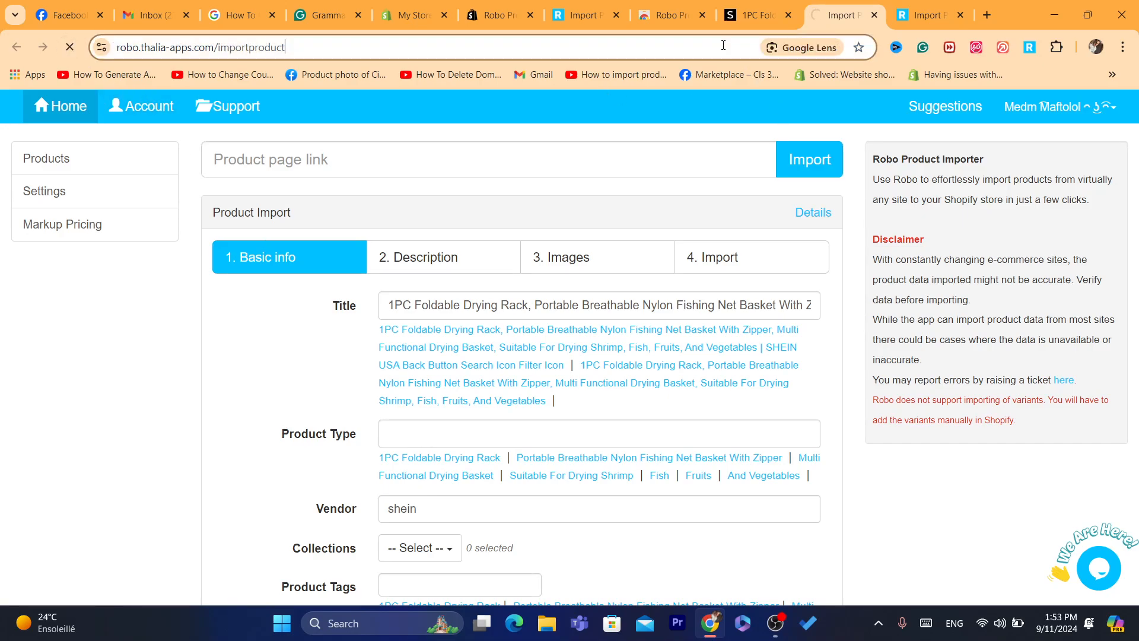
click(816, 286)
Set the drying rack's price to 10 and its compare price to 12 in the basic info.
scroll(599, 320, down, 3)
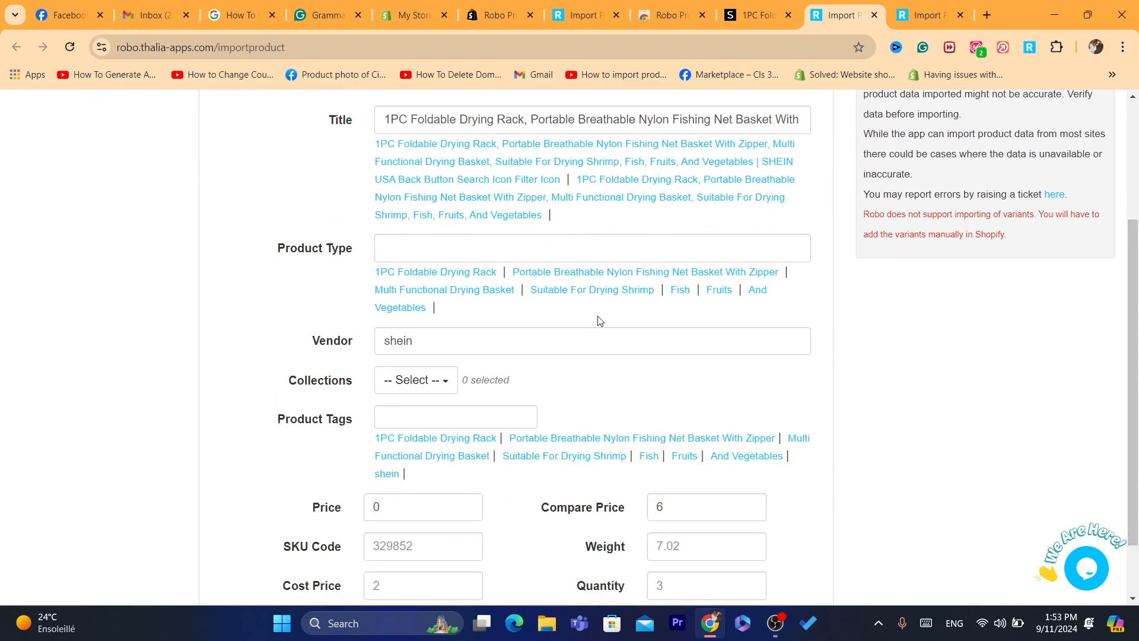
click(403, 497)
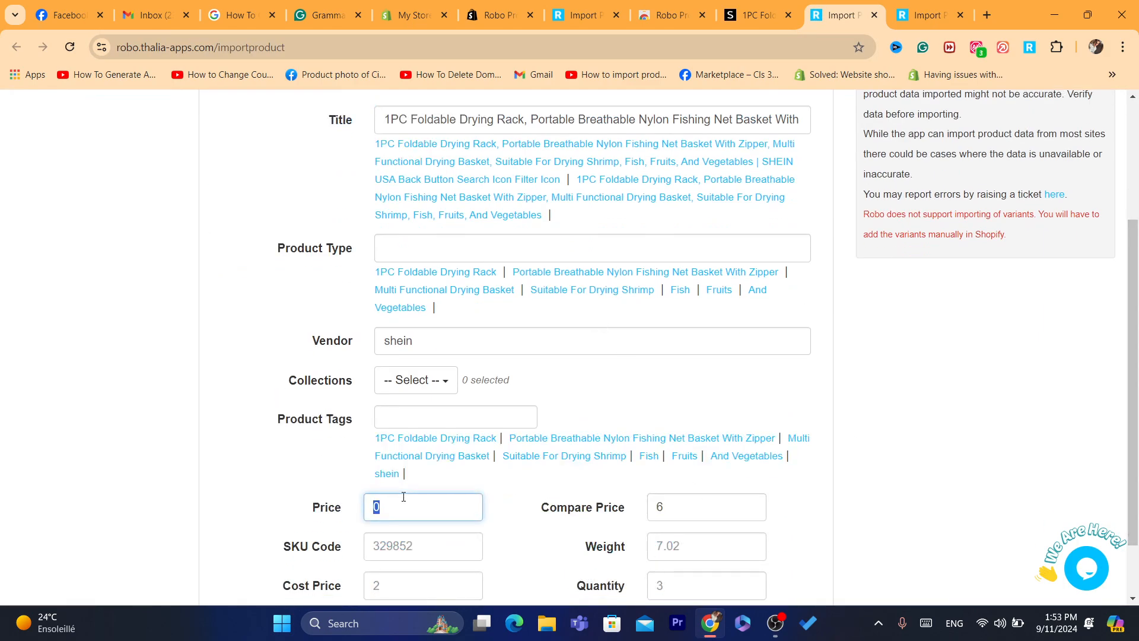
text(10)
key(Tab)
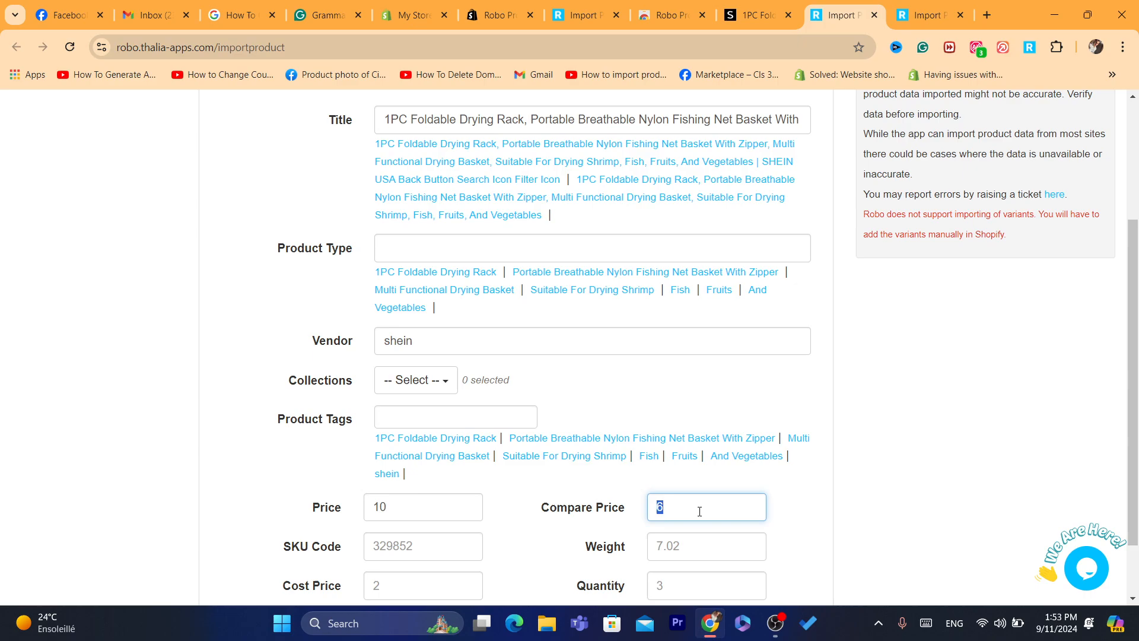
Go to the Import section and add the drying rack to Shopify.
drag(1134, 327, 1110, 144)
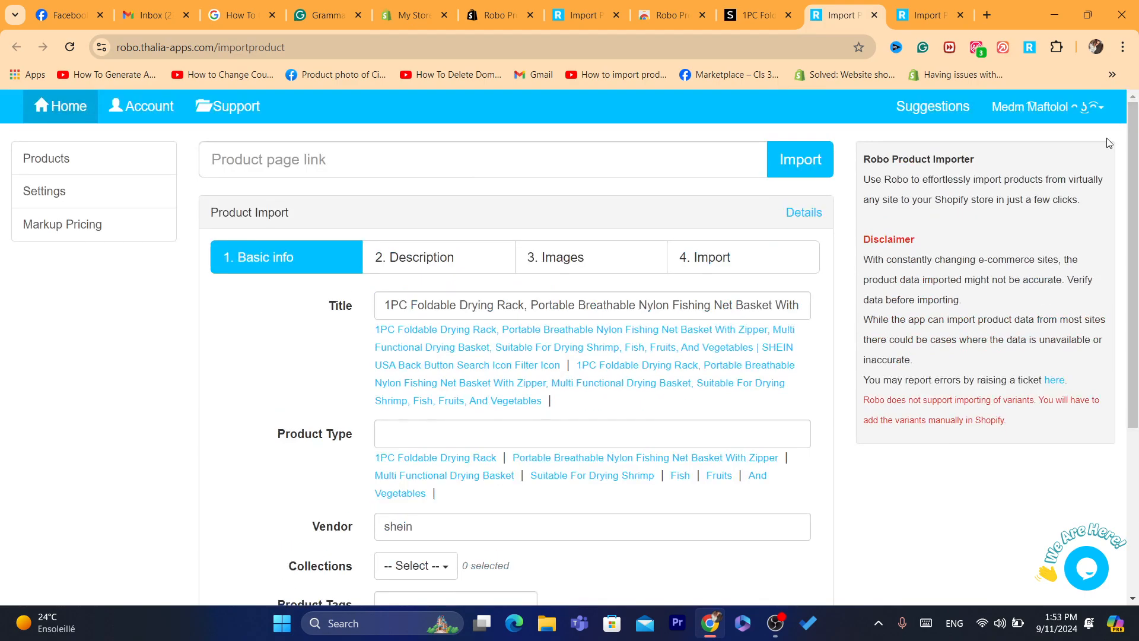
click(727, 251)
click(510, 320)
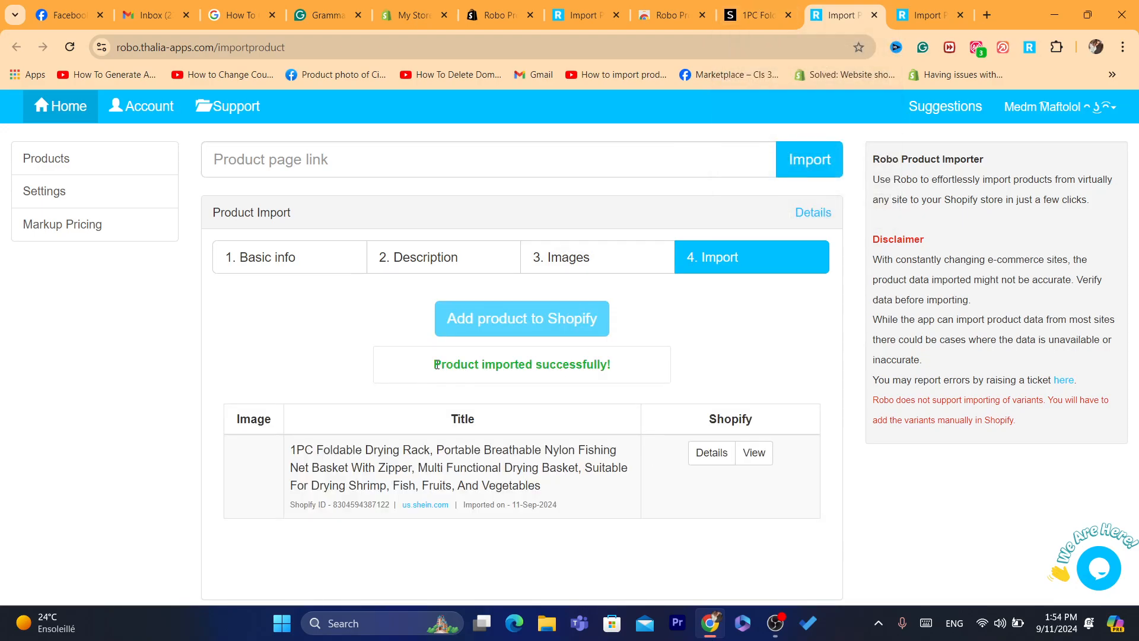
drag(436, 364, 665, 385)
click(664, 385)
Switch to the Shopify admin, close the store settings and open the product list.
click(499, 15)
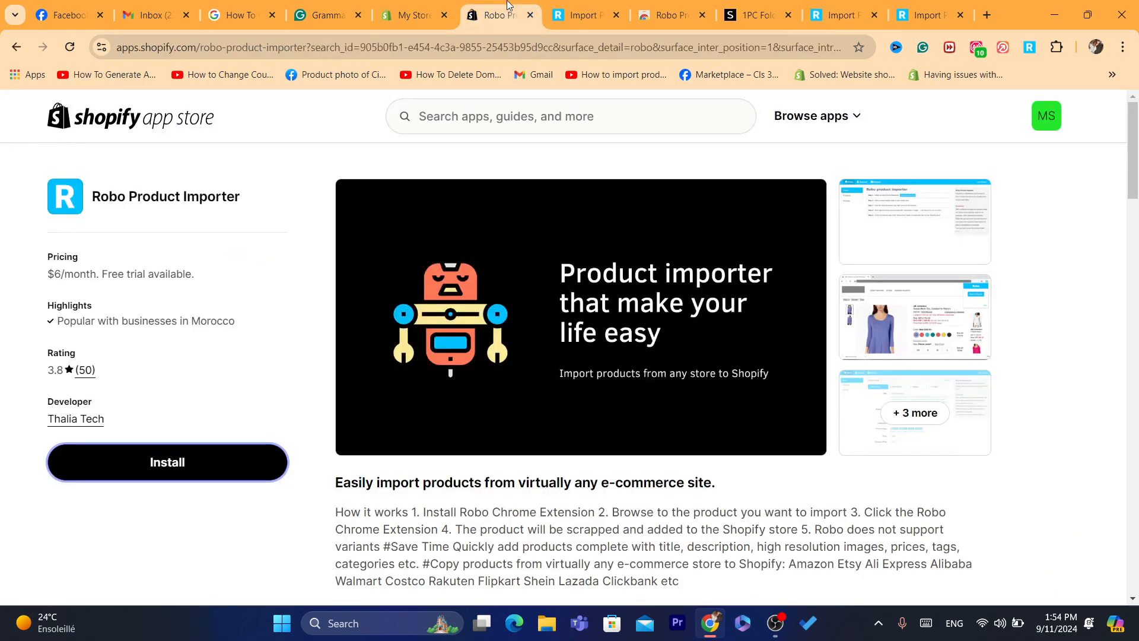
click(584, 15)
click(407, 5)
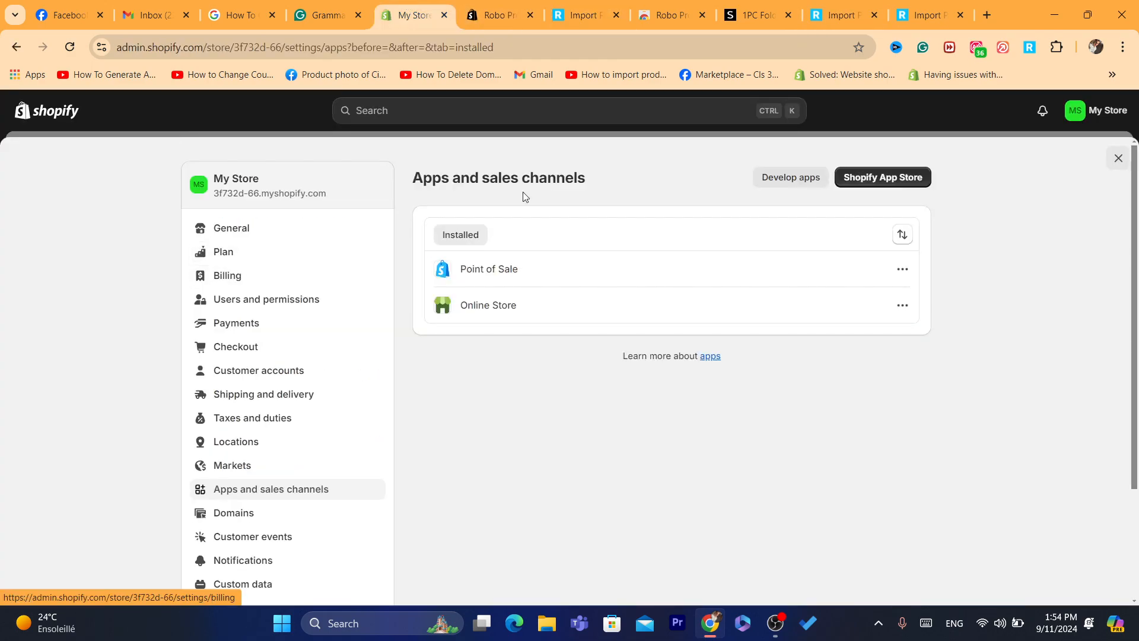
click(1118, 159)
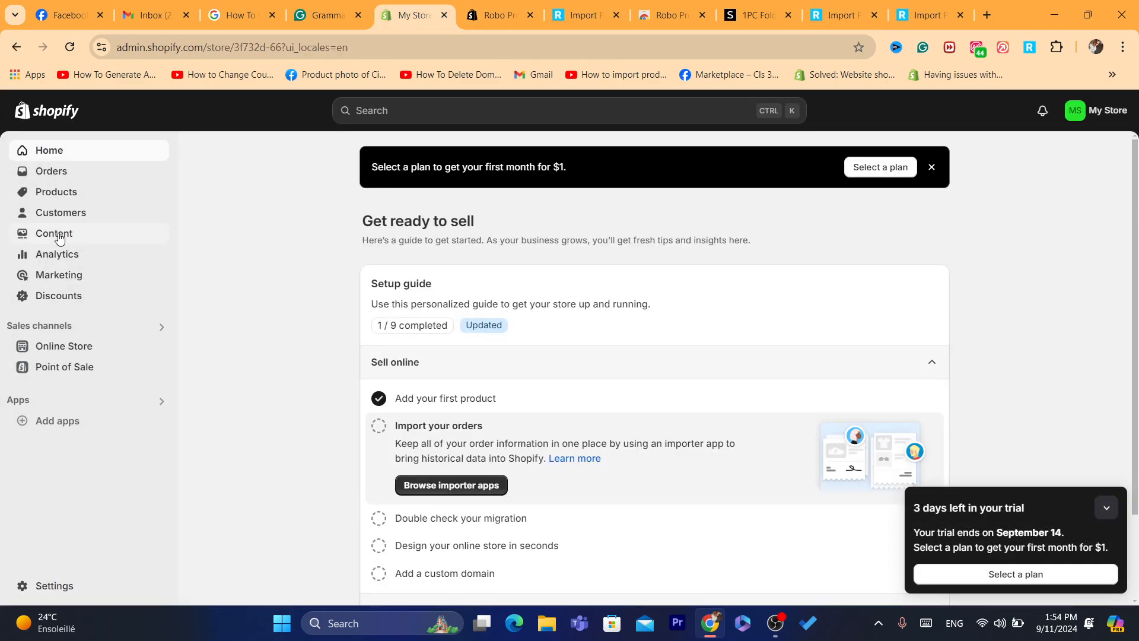
click(54, 191)
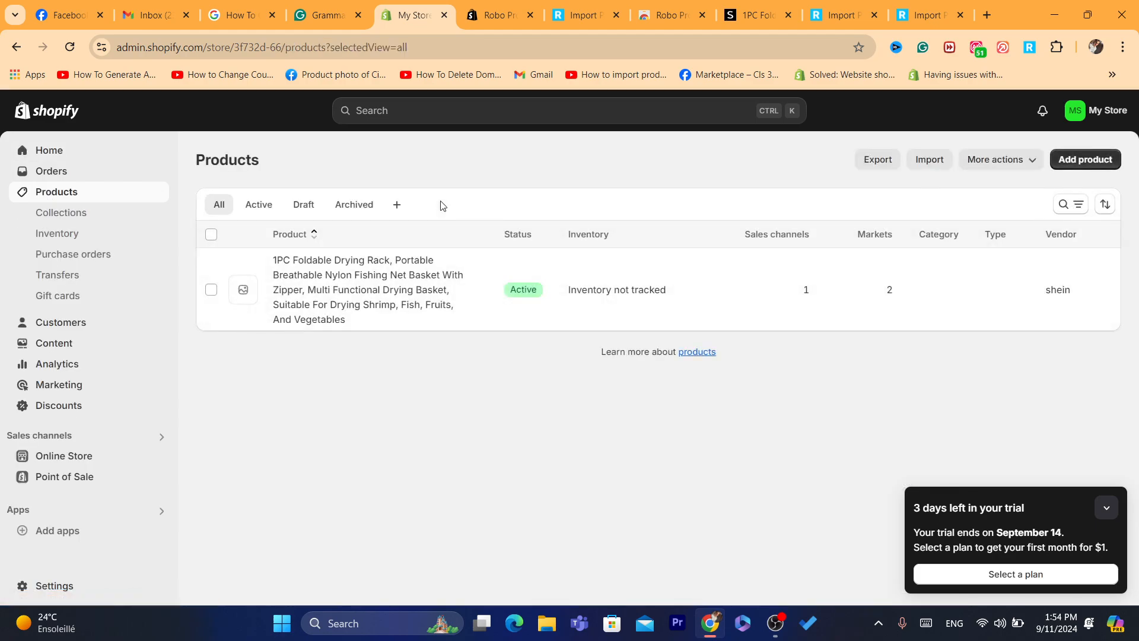
Preview the imported drying rack in the online store and review the media and pricing on its product page.
click(490, 296)
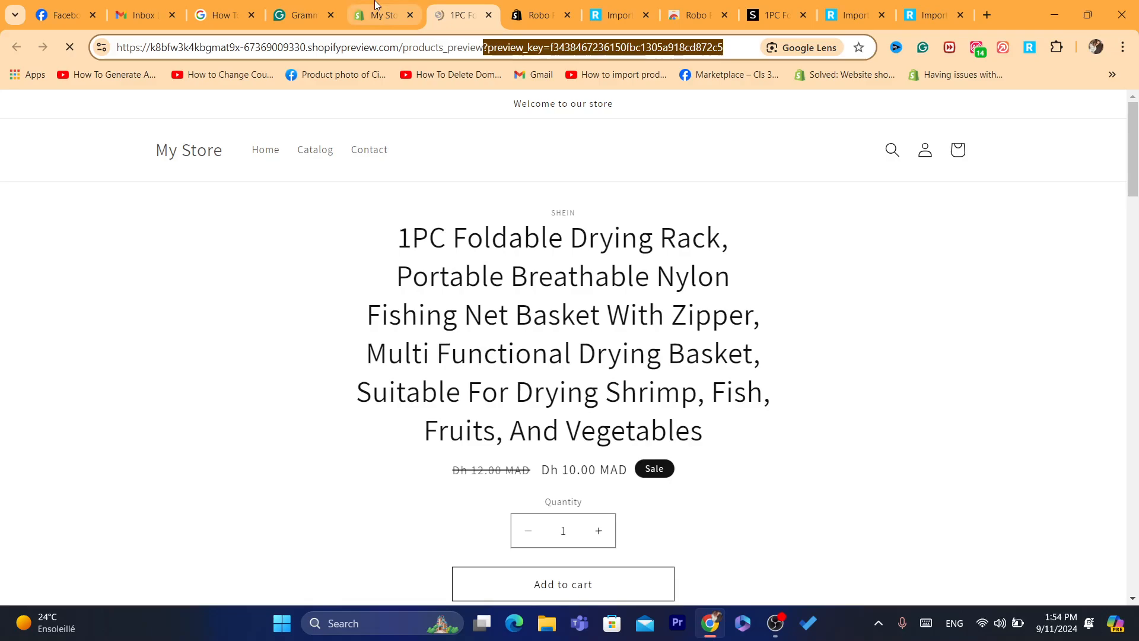
click(385, 15)
click(352, 303)
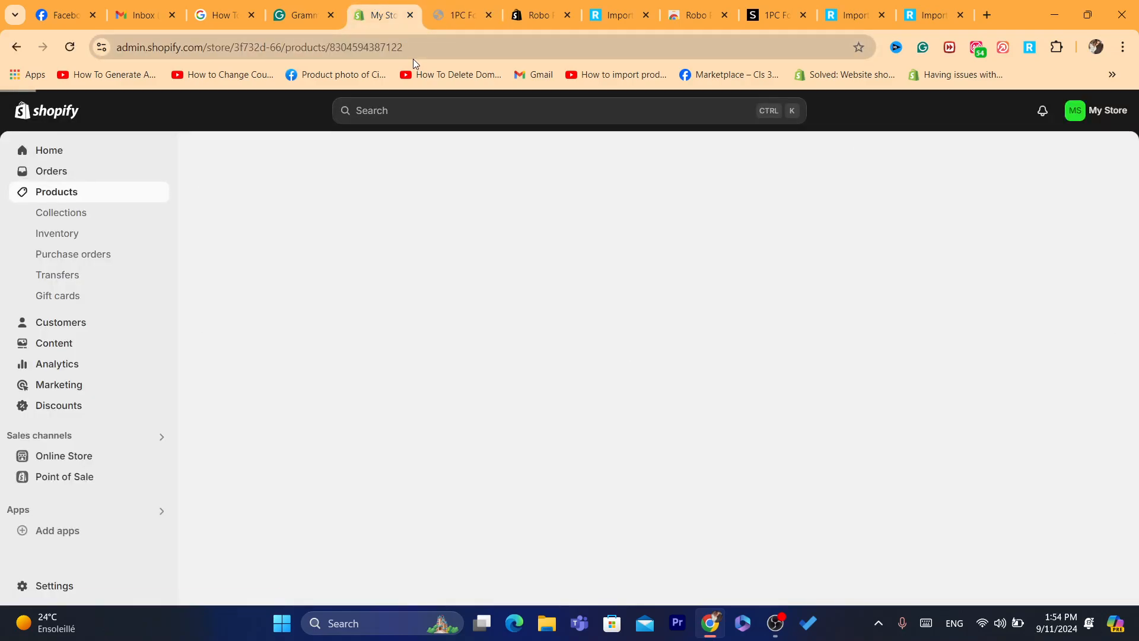
scroll(566, 280, down, 5)
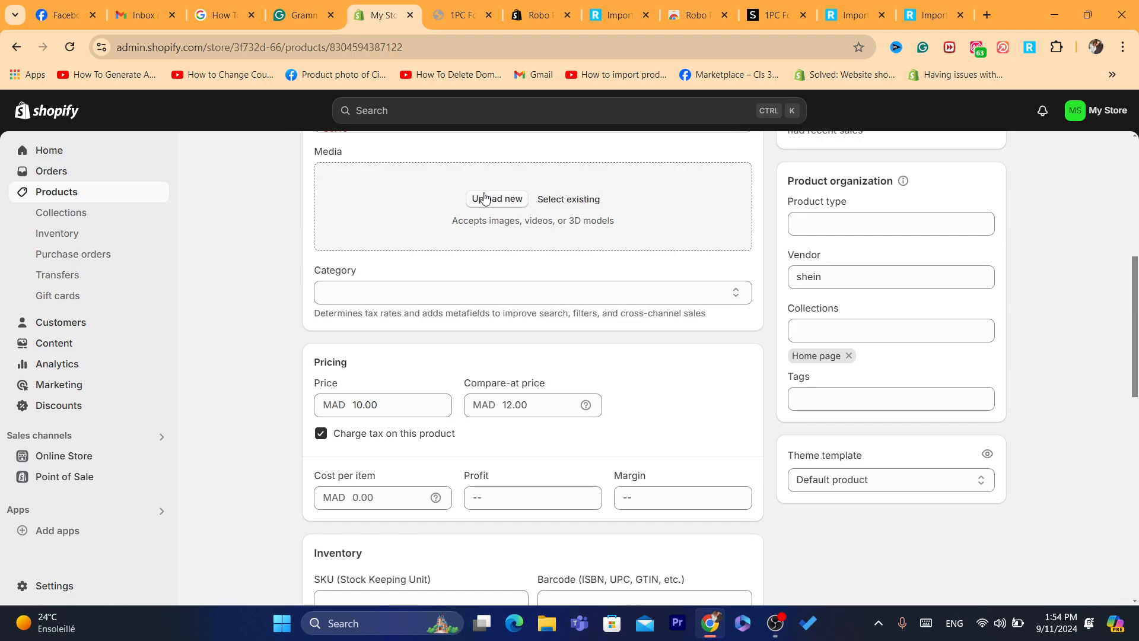
Review the imported drying rack's details in Shopify, and check the size options on its original Shein product page.
drag(1138, 290, 542, 129)
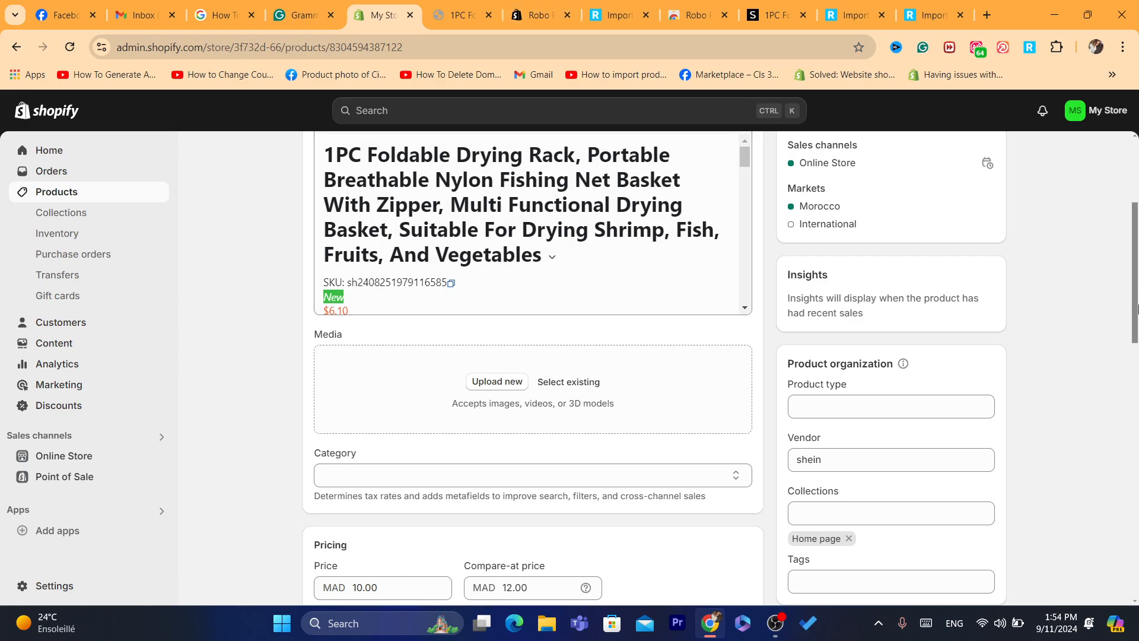
click(820, 6)
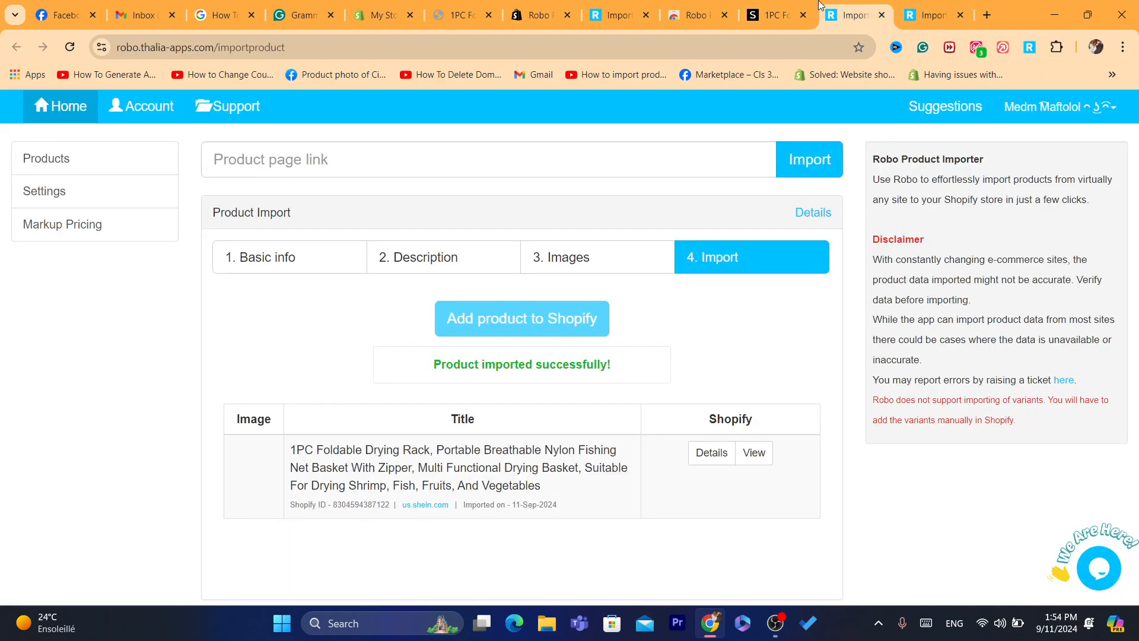
click(785, 6)
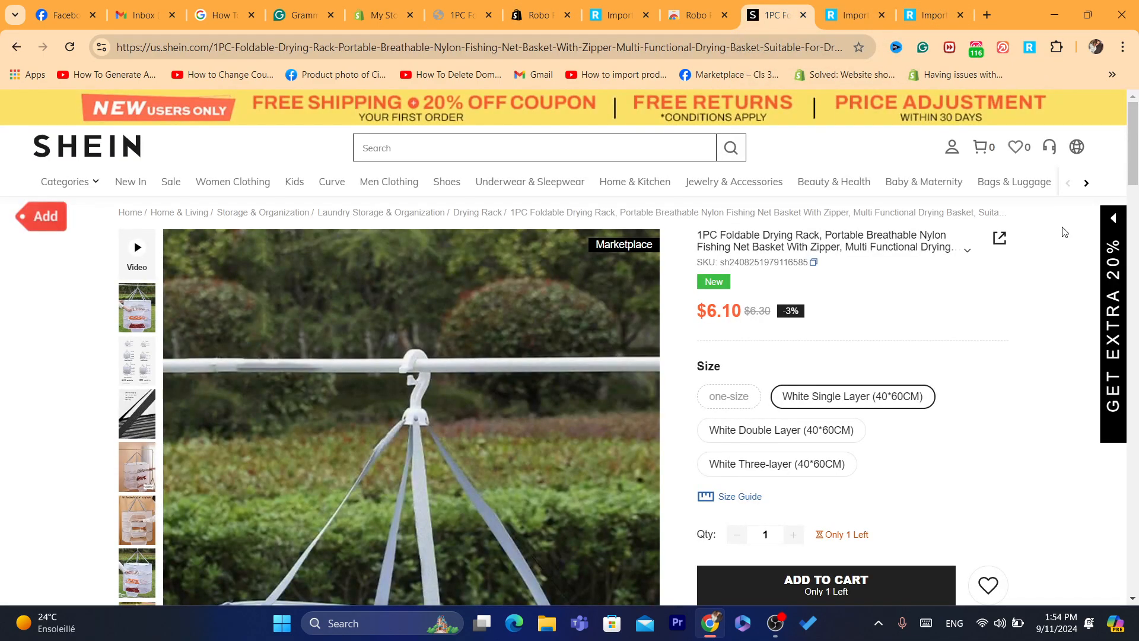
scroll(909, 254, down, 2)
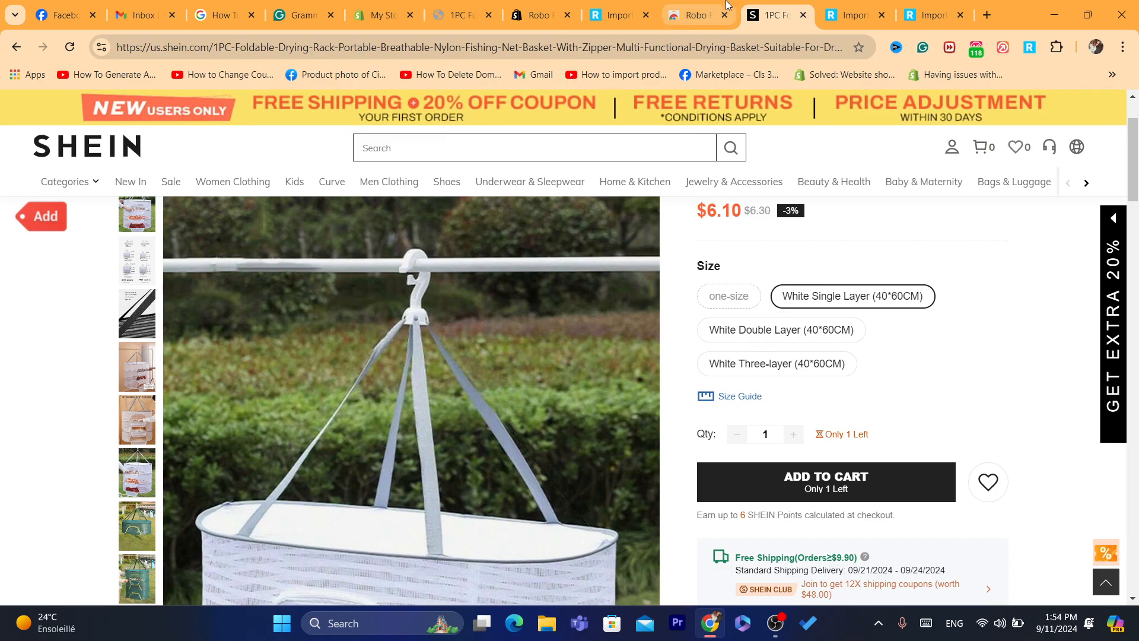
Search the Shopify App Store for importify and open the Importify - Easy Dropshipping listing.
click(694, 15)
click(536, 15)
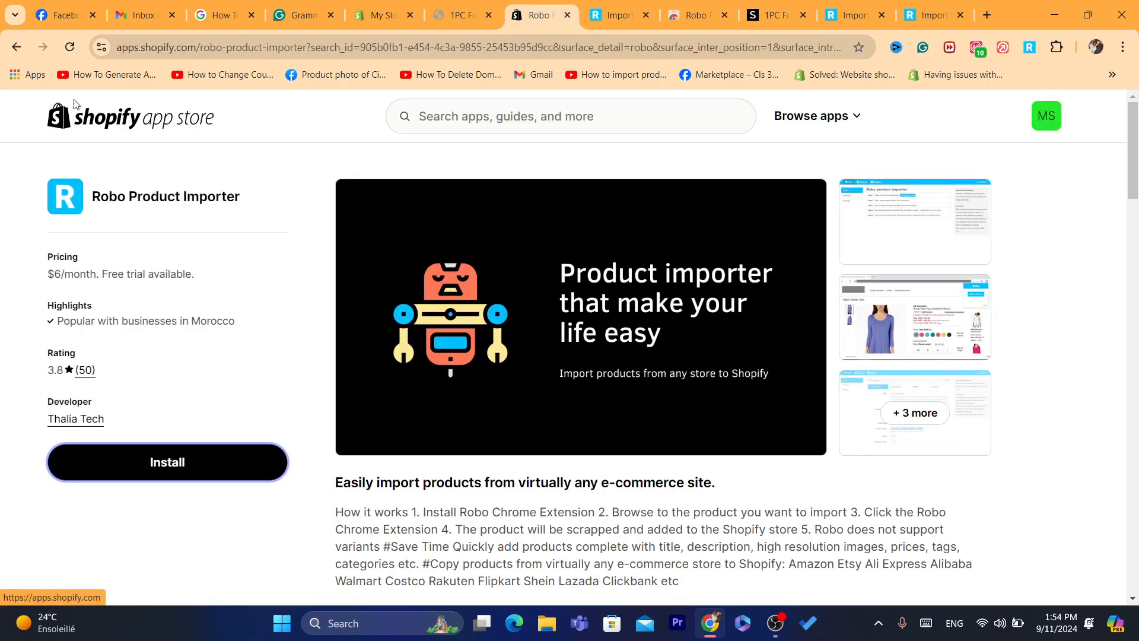
click(17, 47)
click(417, 119)
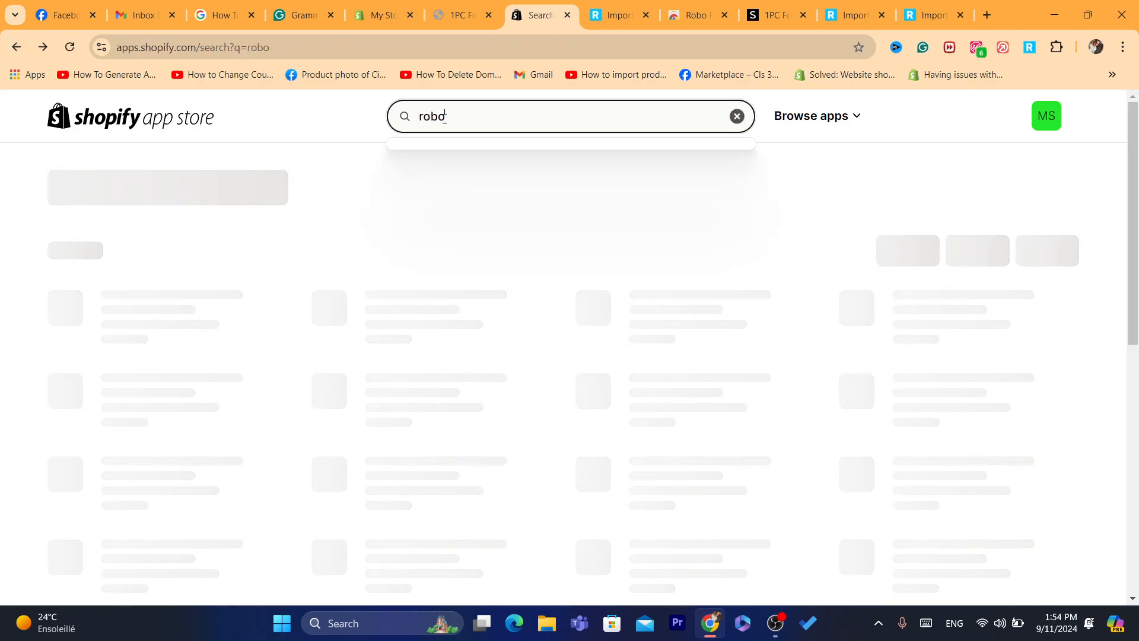
double_click(416, 119)
text(import)
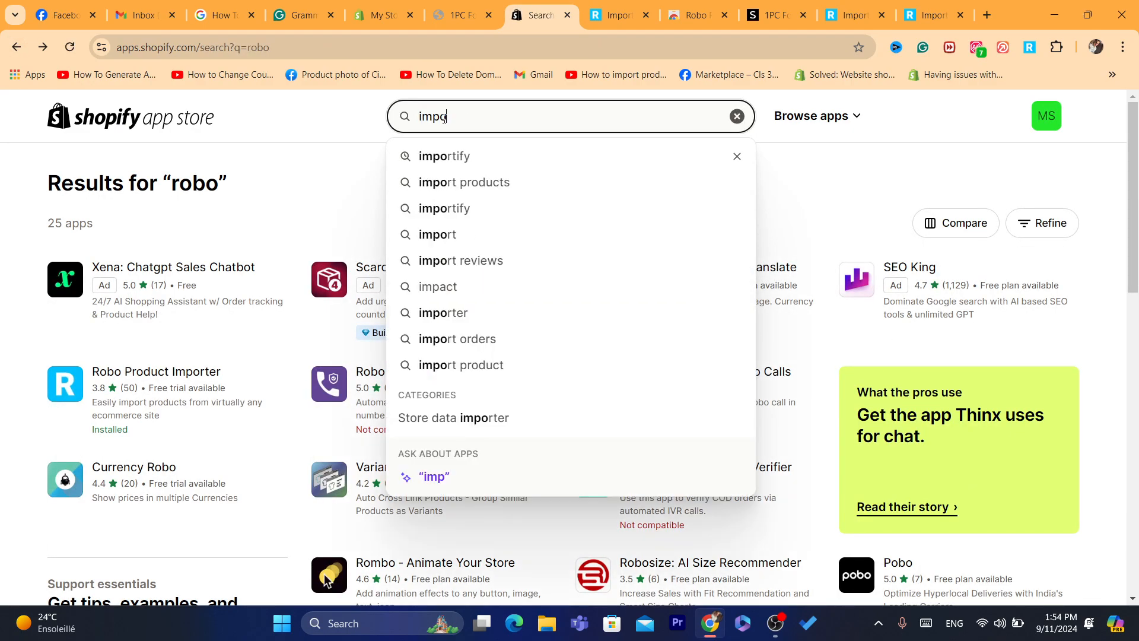
key(Return)
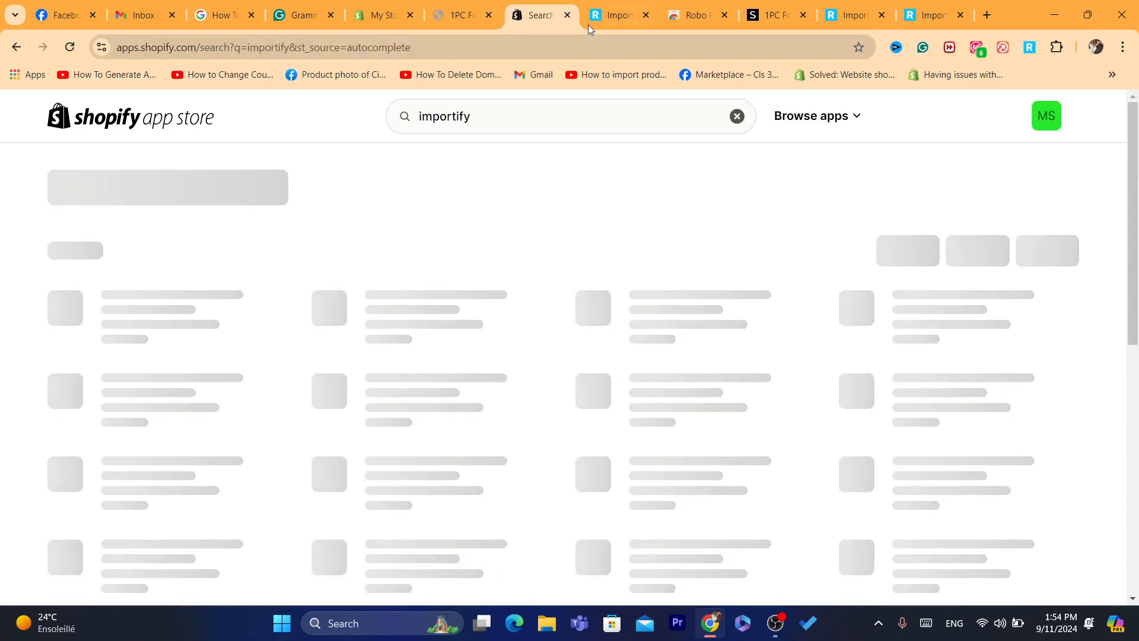
click(377, 252)
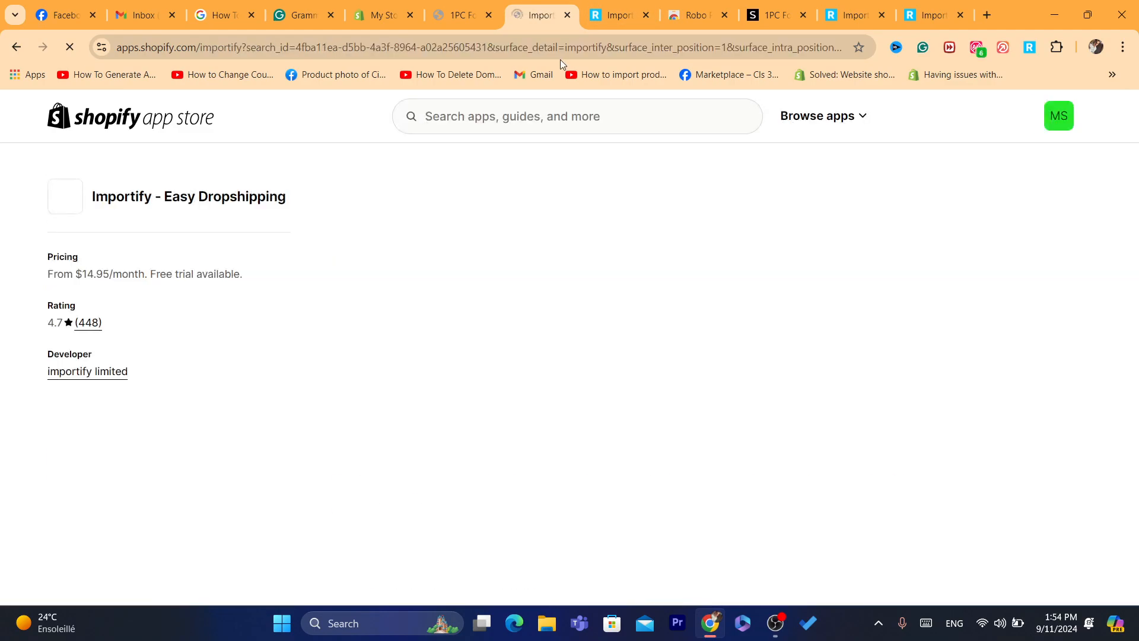
Install the Importify - Easy Dropshipping app on the store and approve its requested data access.
click(560, 58)
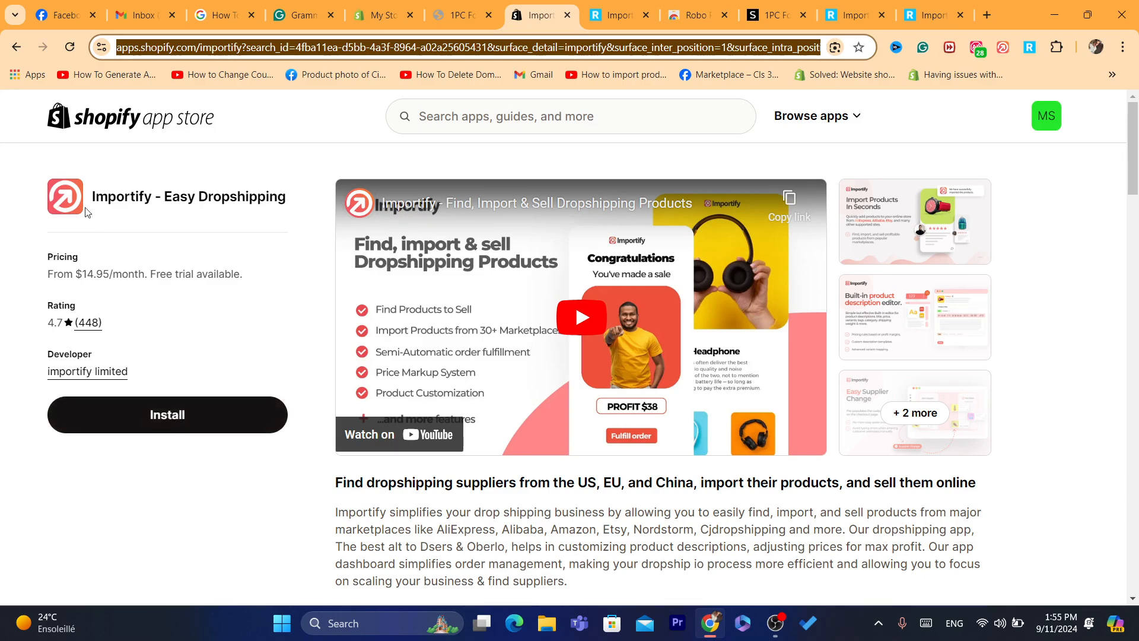
drag(102, 195, 244, 368)
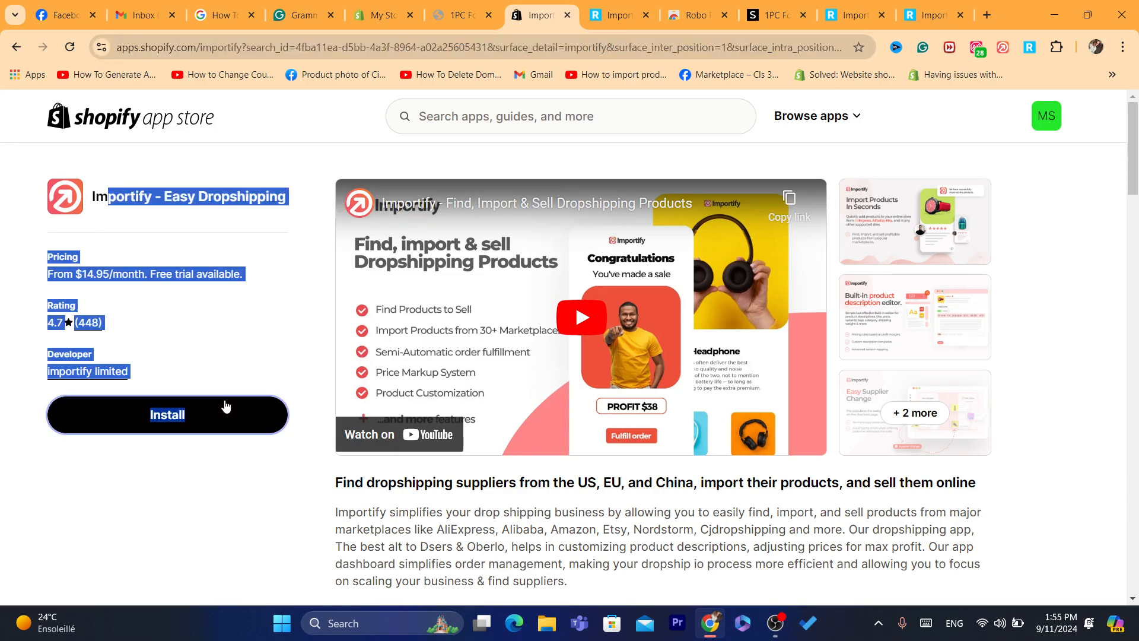
click(236, 419)
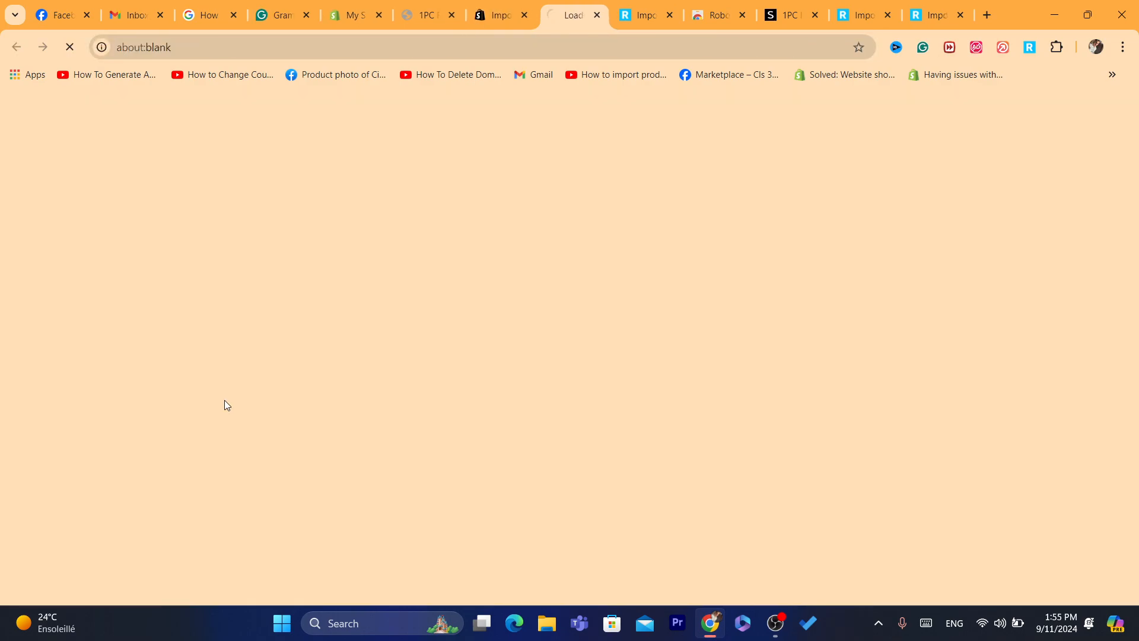
click(501, 7)
click(568, 6)
drag(573, 72, 563, 48)
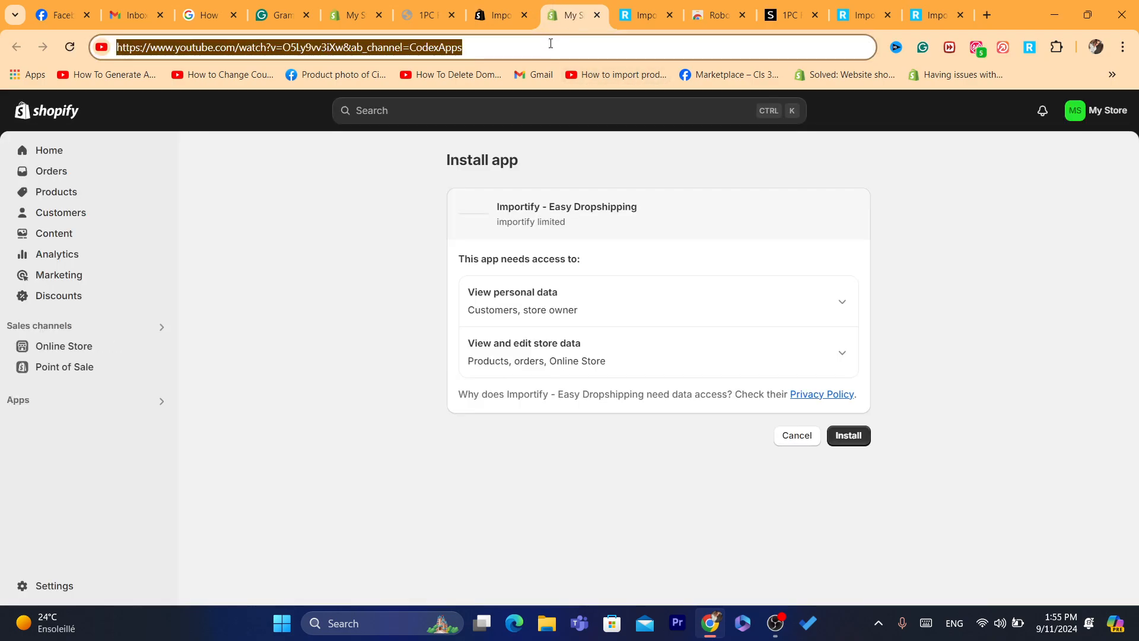
click(853, 438)
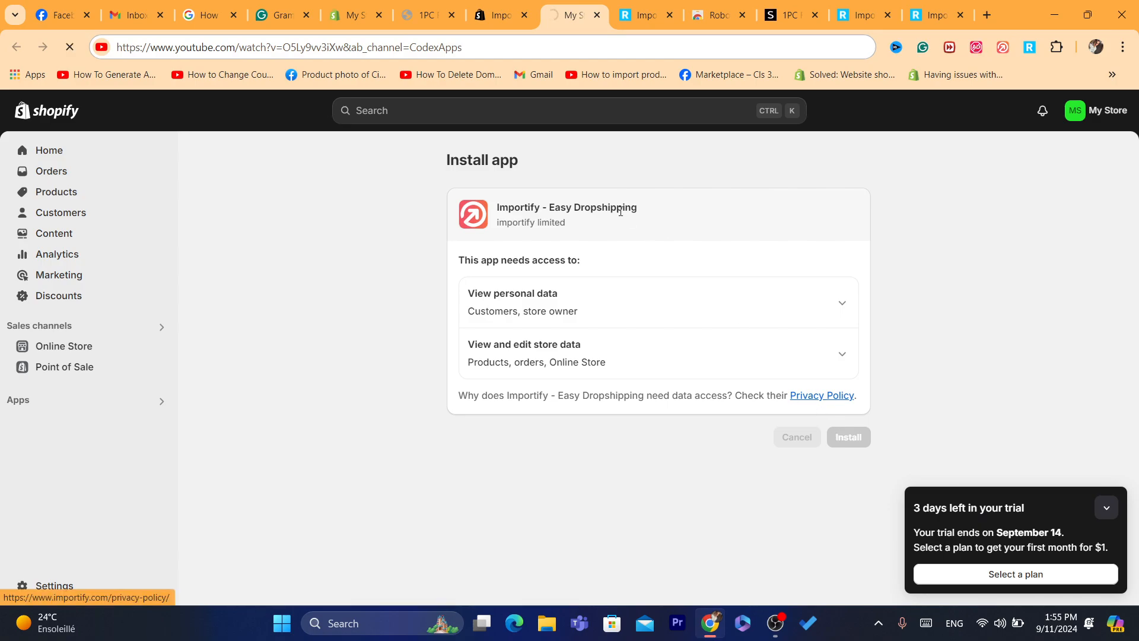
triple_click(568, 46)
double_click(568, 45)
triple_click(568, 46)
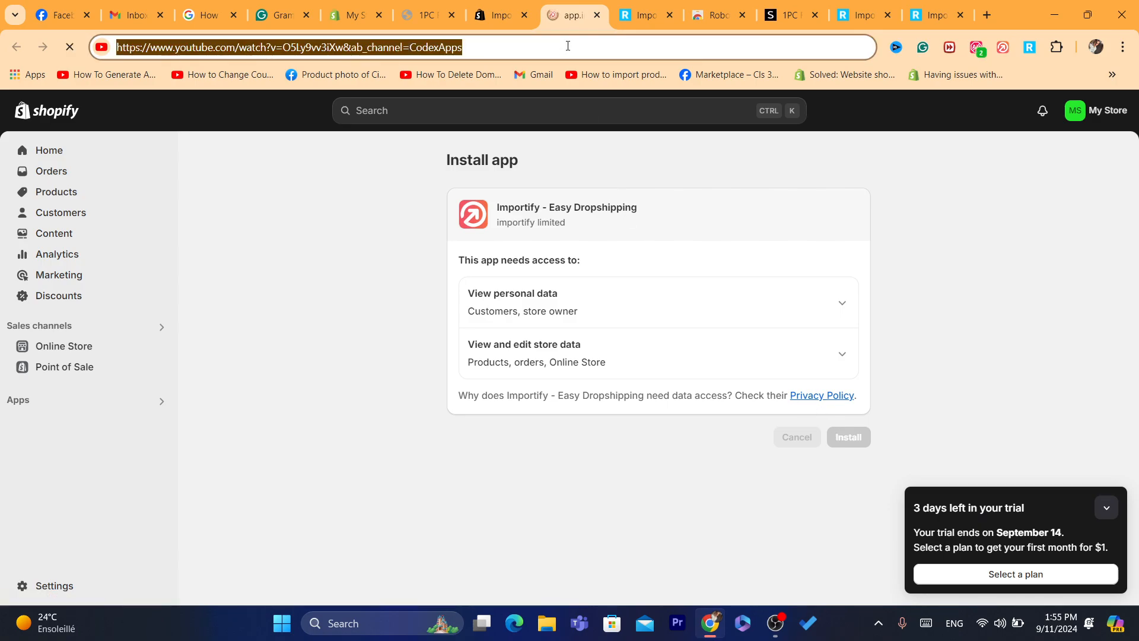
triple_click(568, 45)
double_click(568, 46)
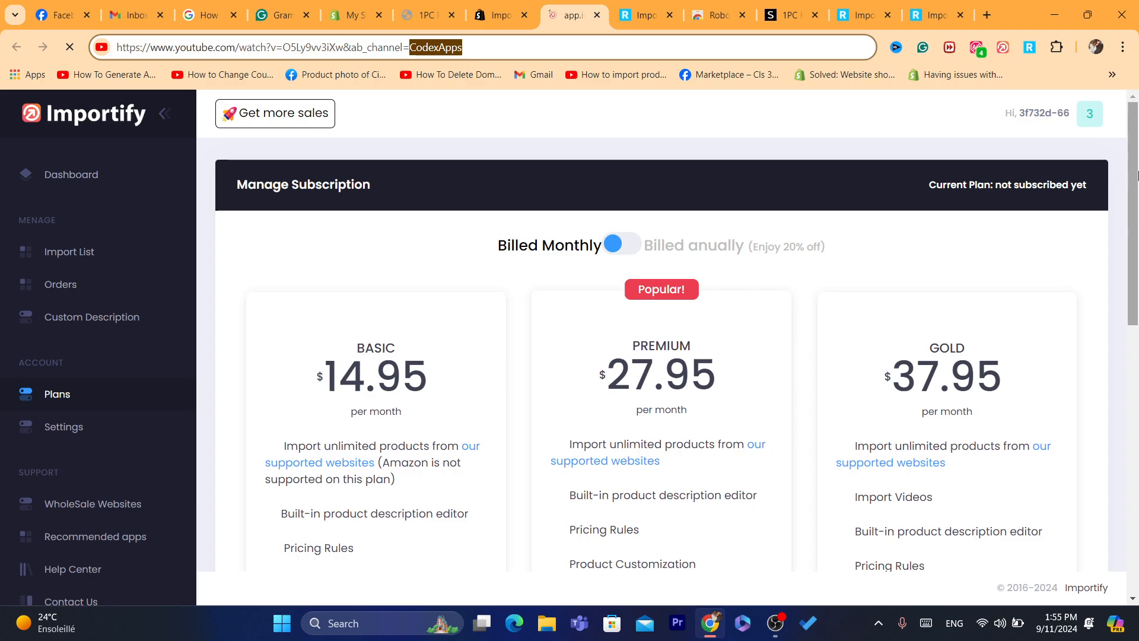
Examine the monthly prices and included features of Importify's Basic, Premium and Gold plans.
scroll(1068, 249, down, 3)
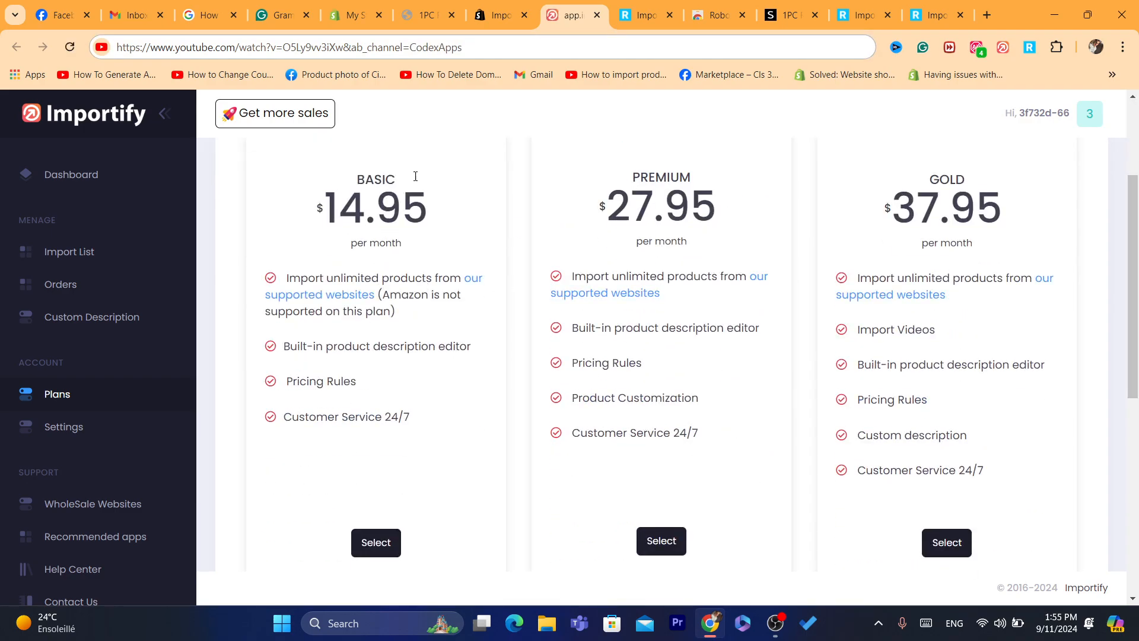
drag(353, 169, 505, 216)
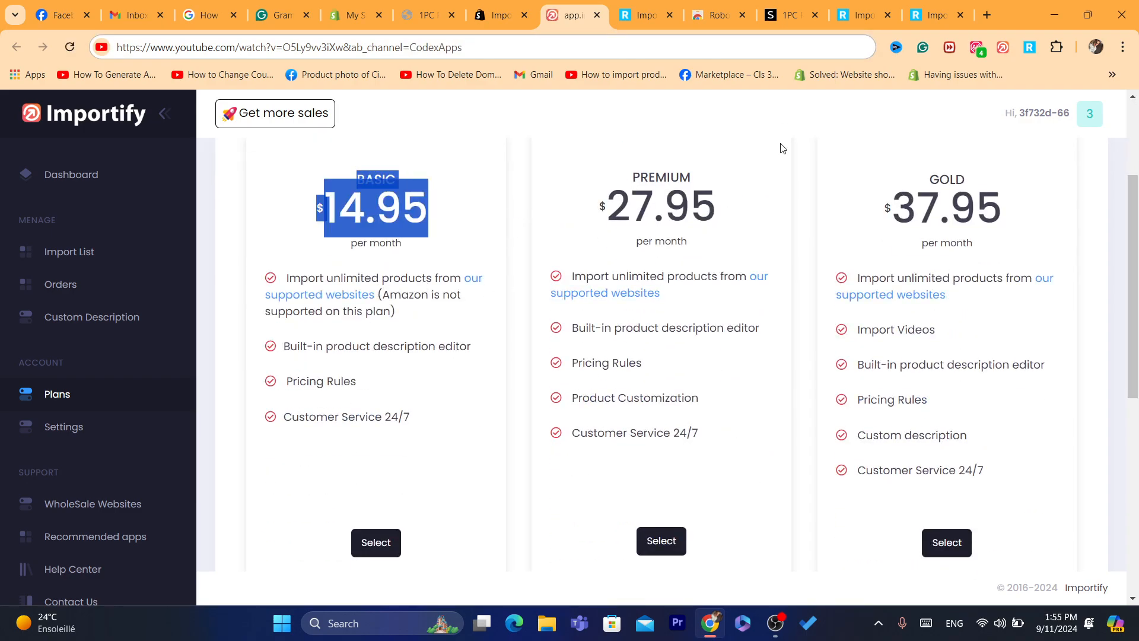
drag(1136, 217, 1136, 254)
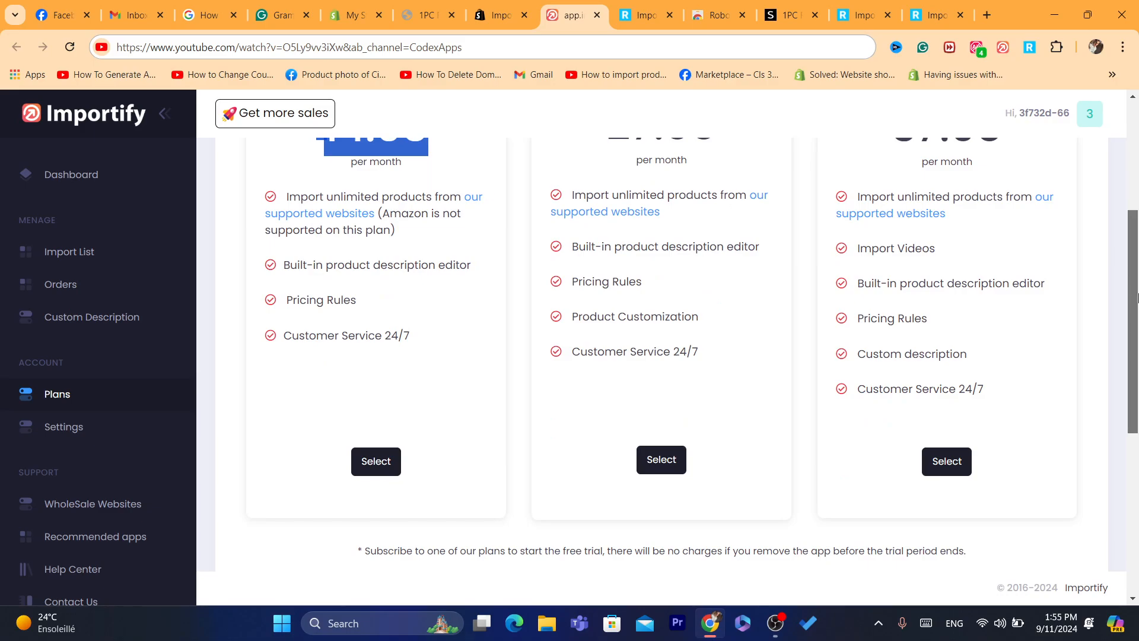
scroll(1015, 255, up, 2)
click(852, 255)
drag(852, 255, 1014, 290)
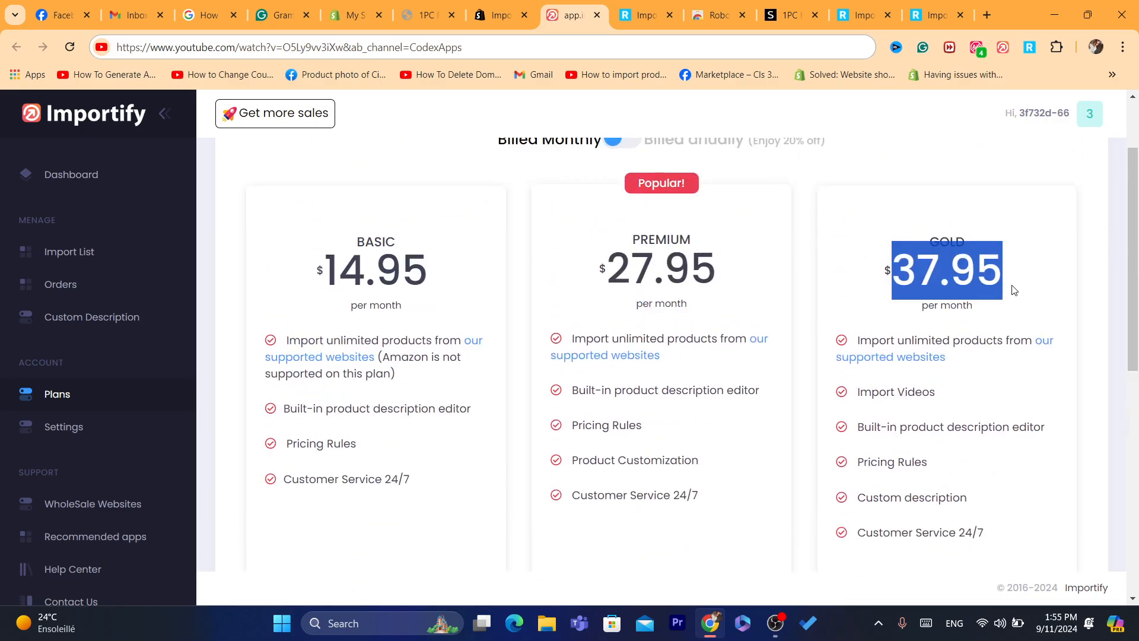
click(1013, 291)
scroll(1137, 237, up, 2)
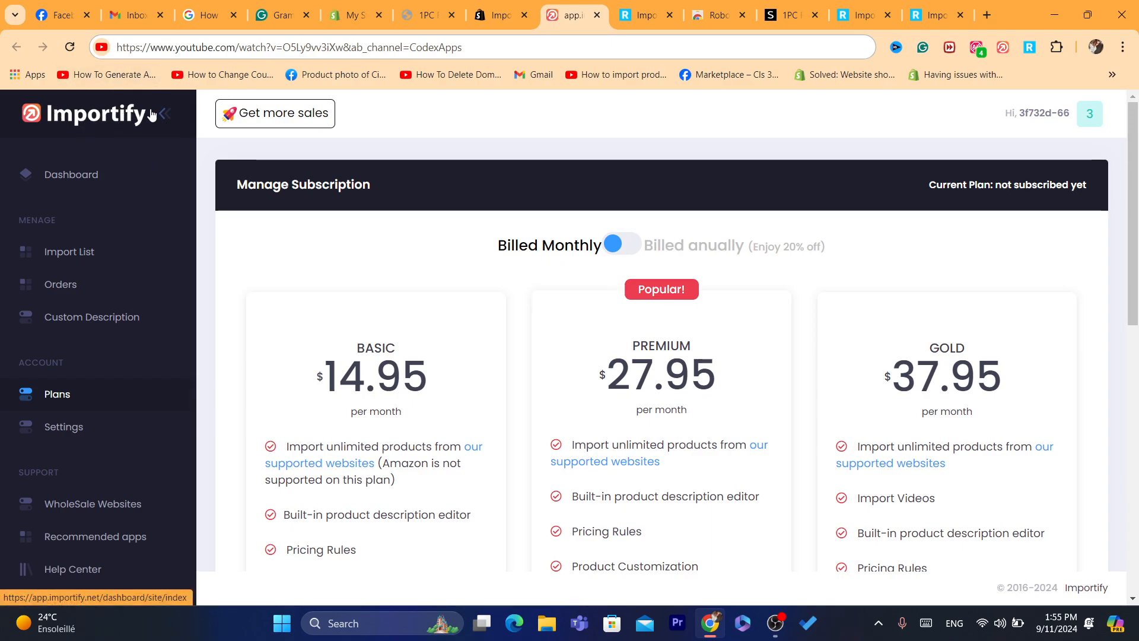
double_click(614, 48)
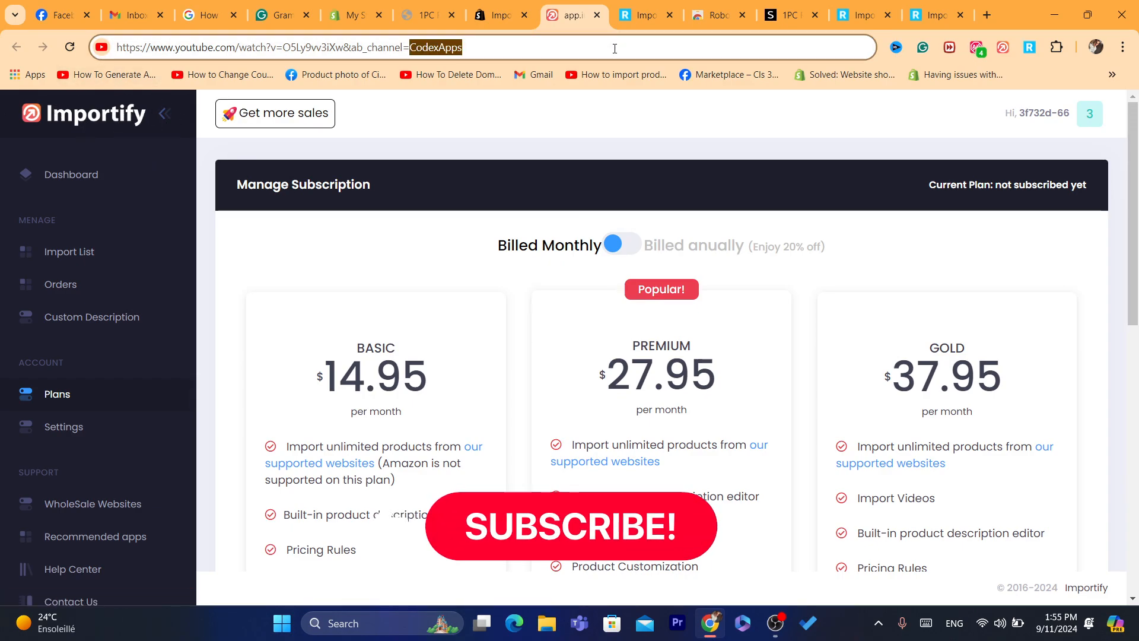